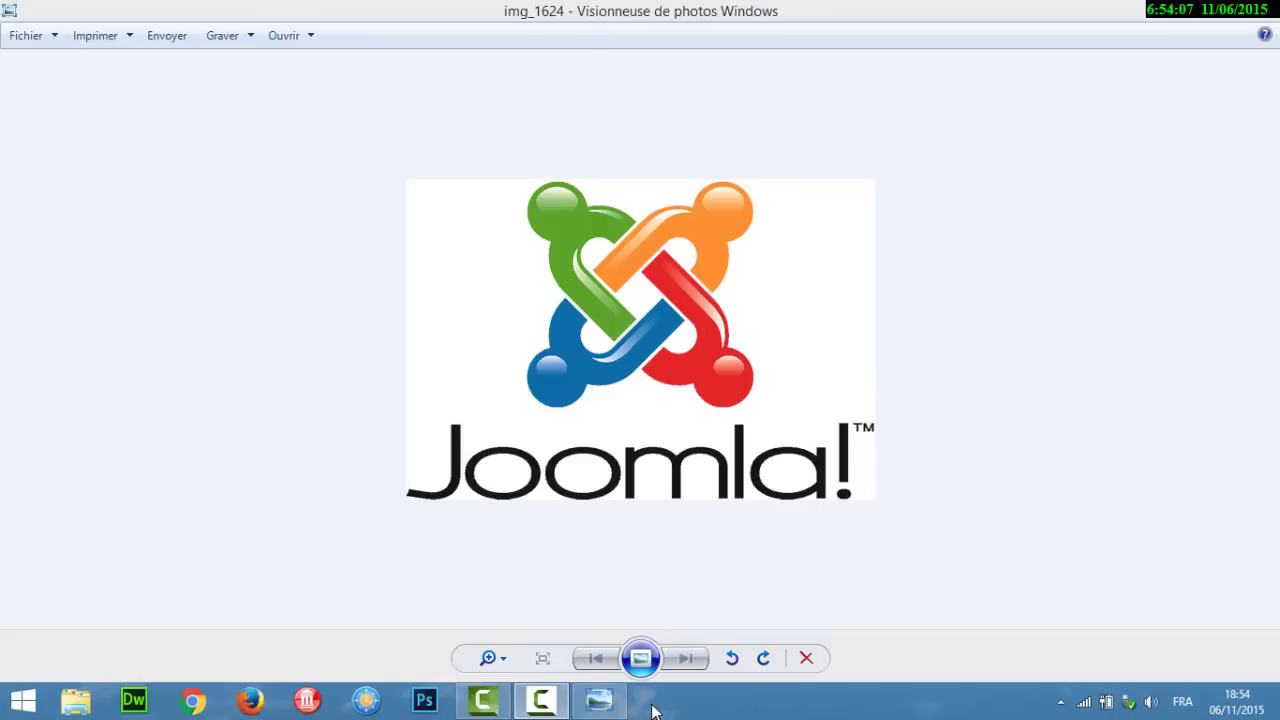
Step: Leave the Joomla logo in Photo Viewer and bring up a new Chrome window
click(197, 703)
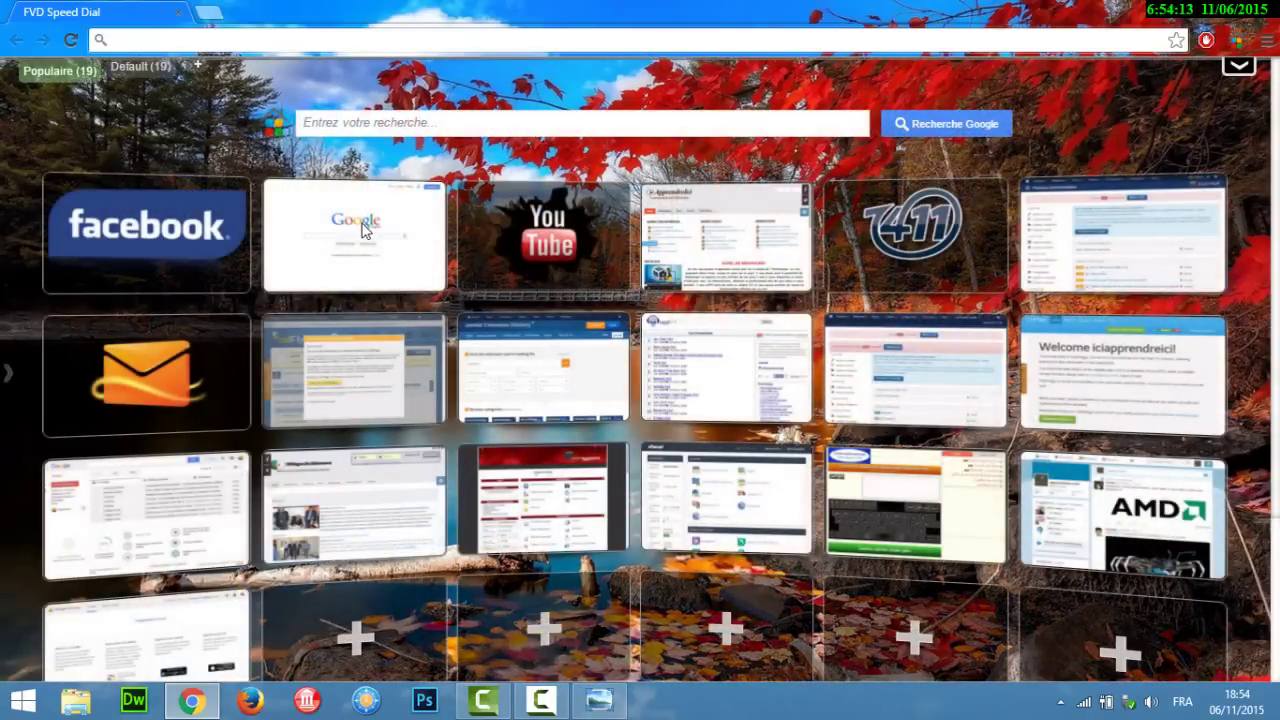
Step: Search Google for 'télécharger joomla' and open the joomla.fr 'Télécharger Joomla' result
click(365, 229)
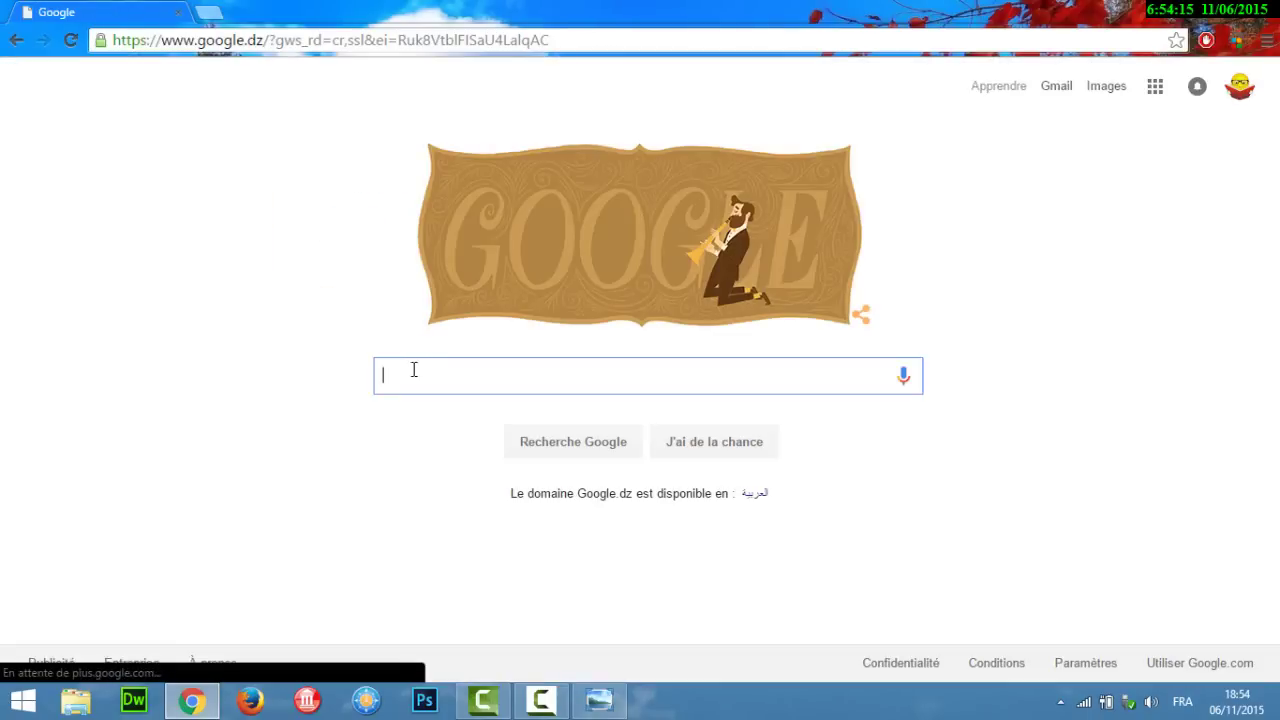
text(télécha)
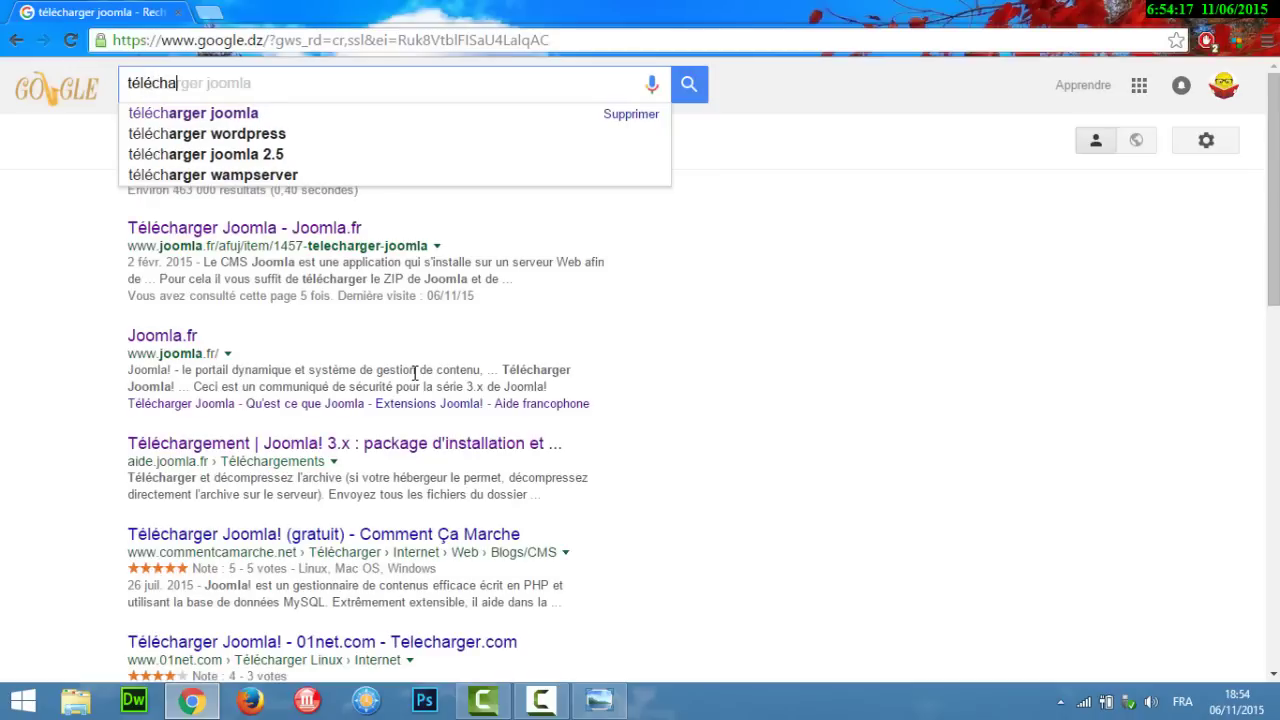
text(rger jo)
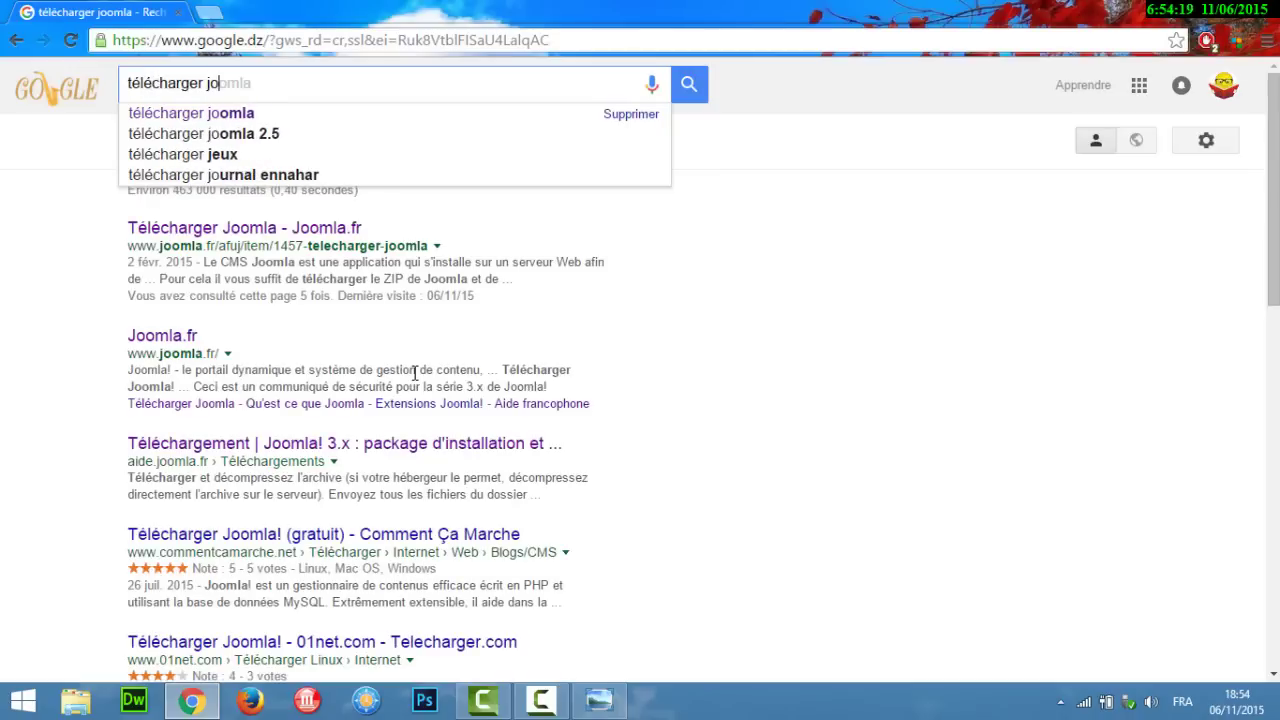
text(omla)
key(Return)
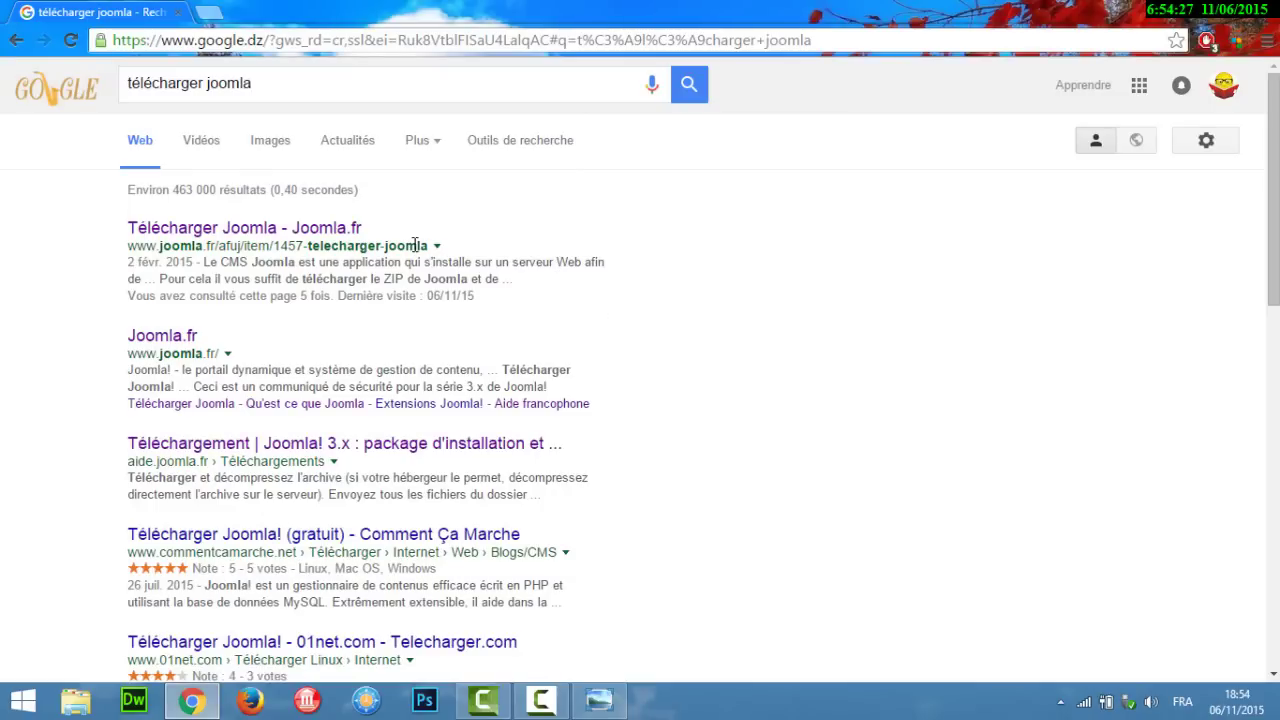
click(330, 235)
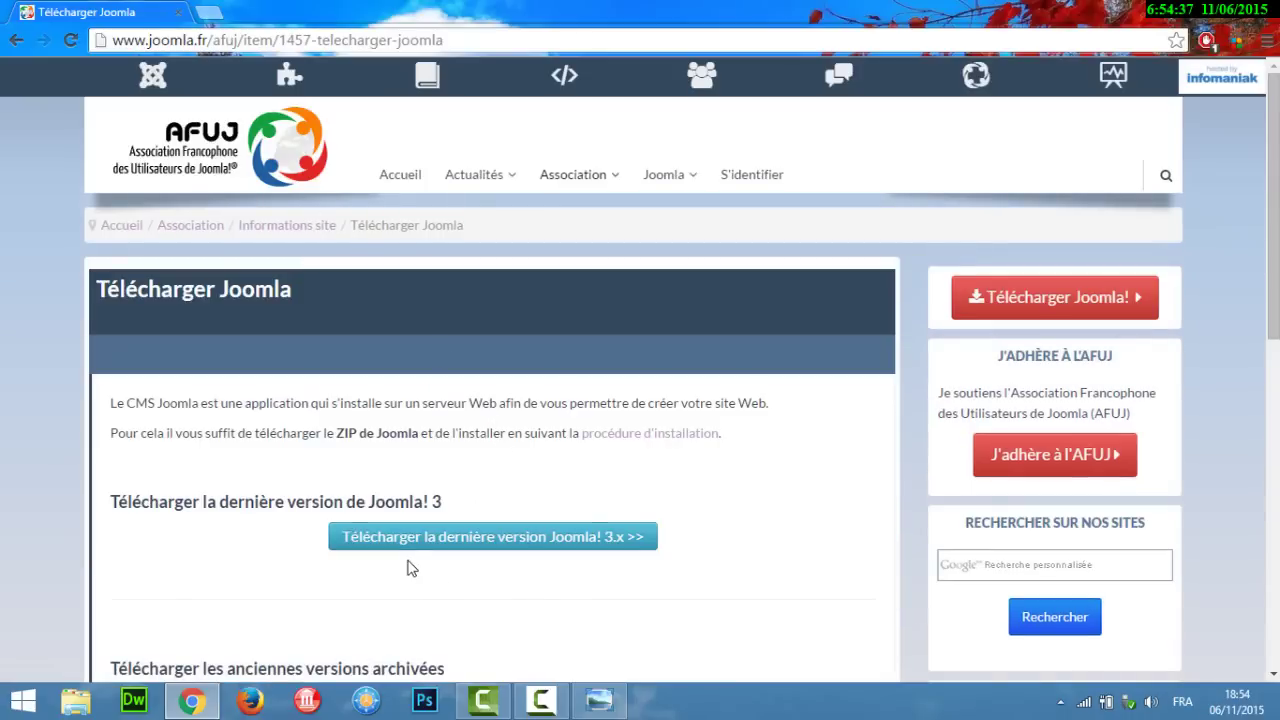
Step: Download the latest Joomla 3.x (3.4.5) French full package zip, saving it to Documents
click(533, 552)
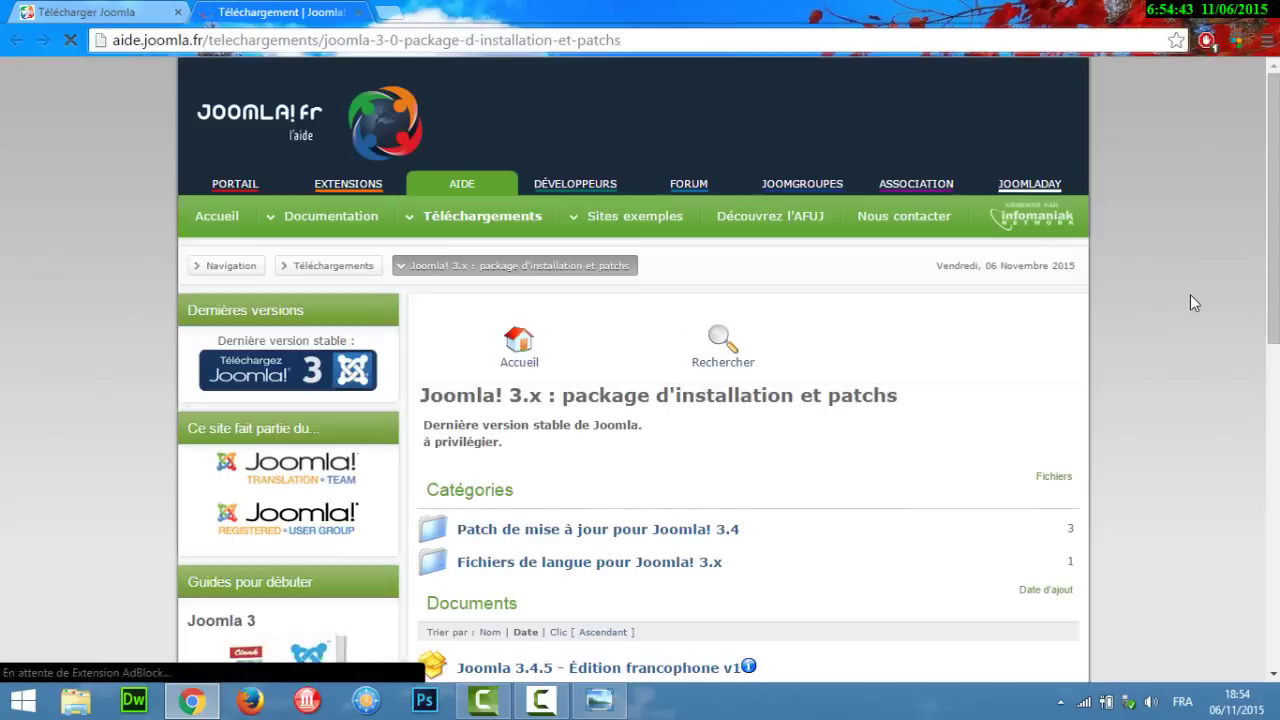
scroll(640, 370, down, 10)
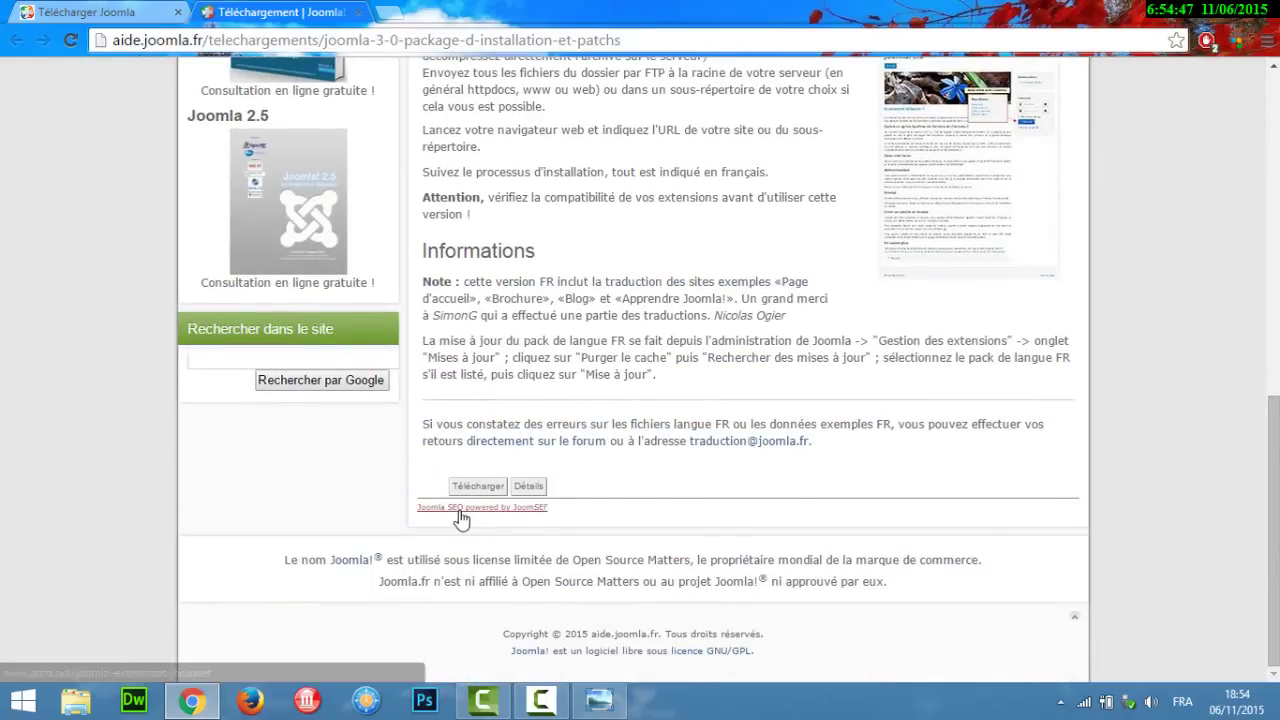
click(475, 489)
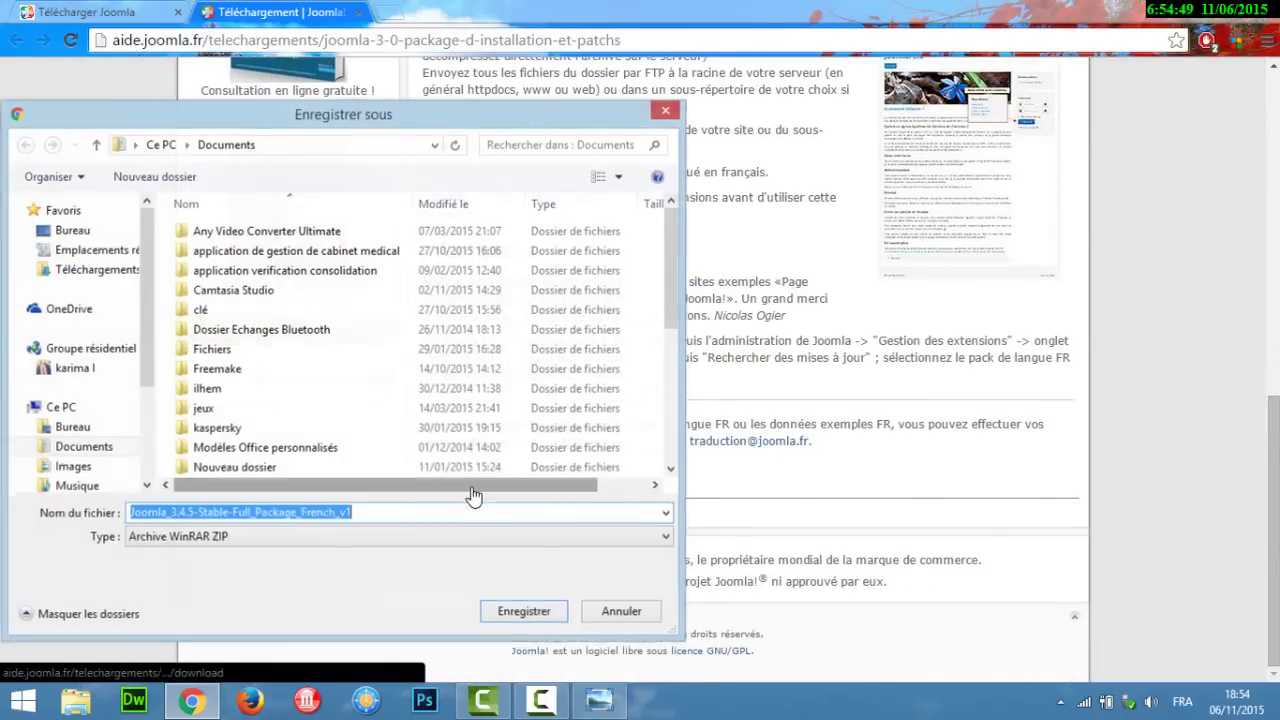
click(530, 613)
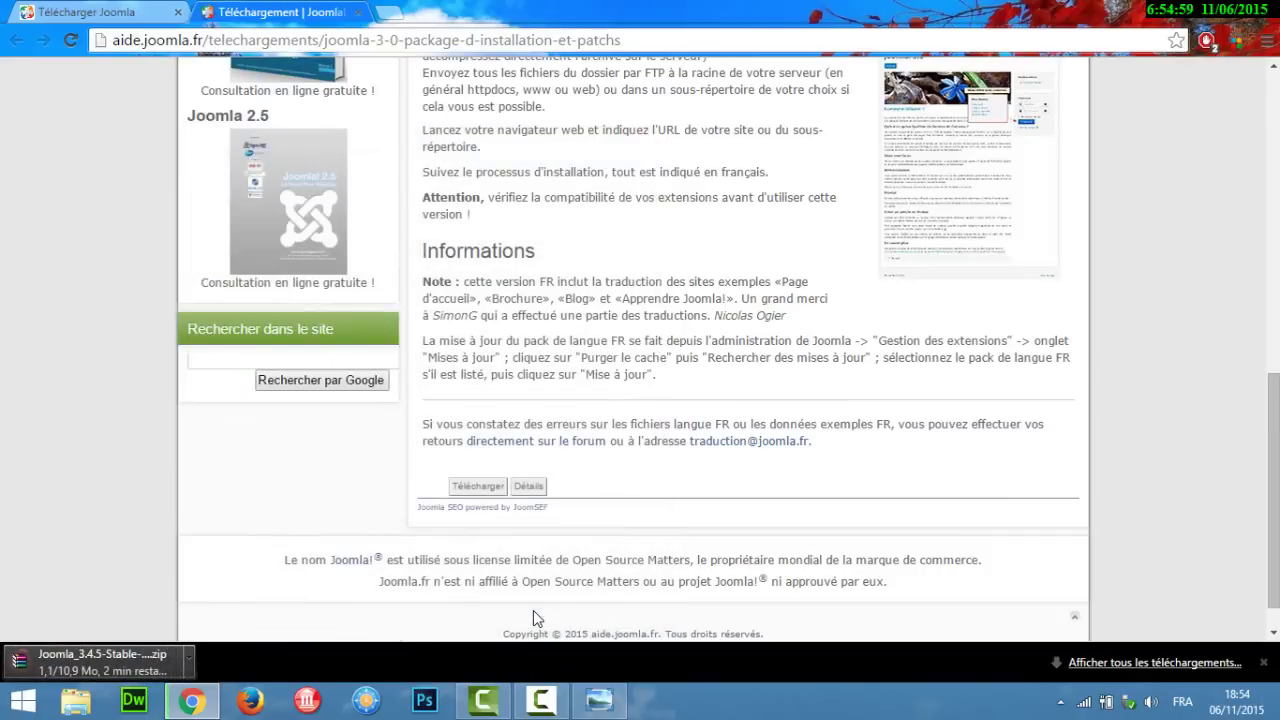
drag(1277, 495, 1277, 260)
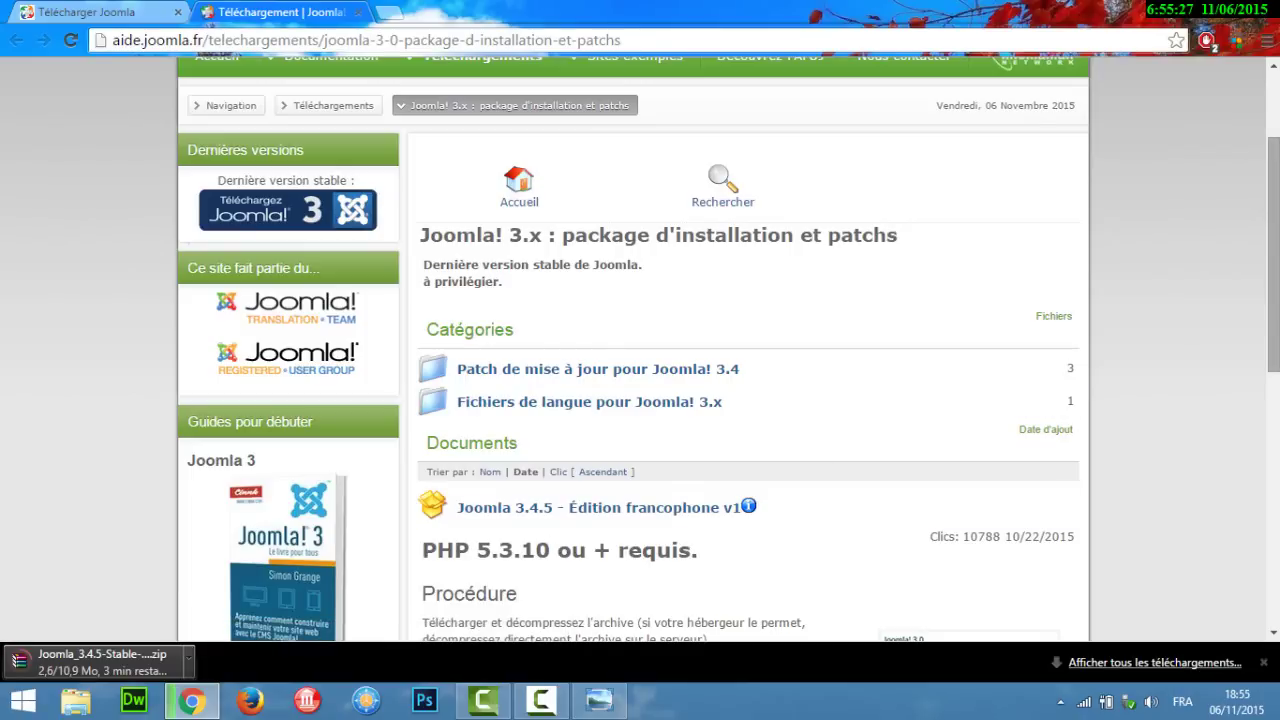
Step: Wait until the Joomla 3.4.5 Stable zip shows as complete in the downloads bar
scroll(640, 350, down, 6)
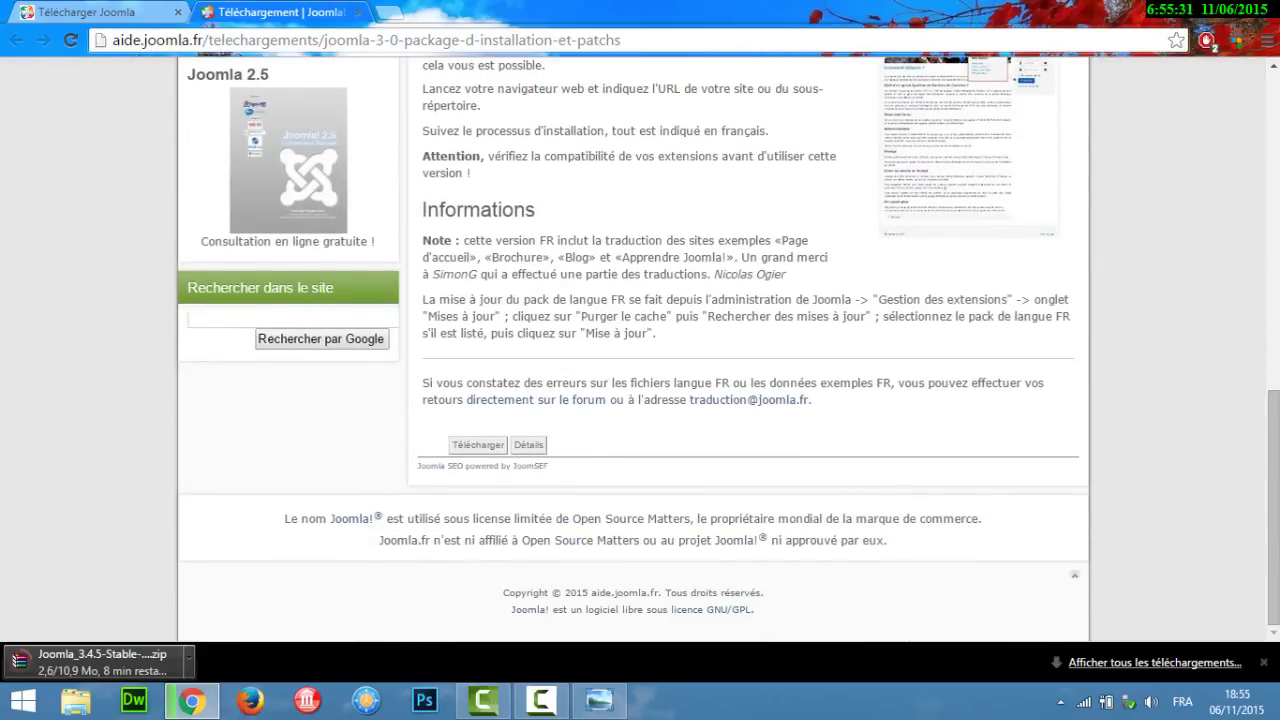
click(552, 708)
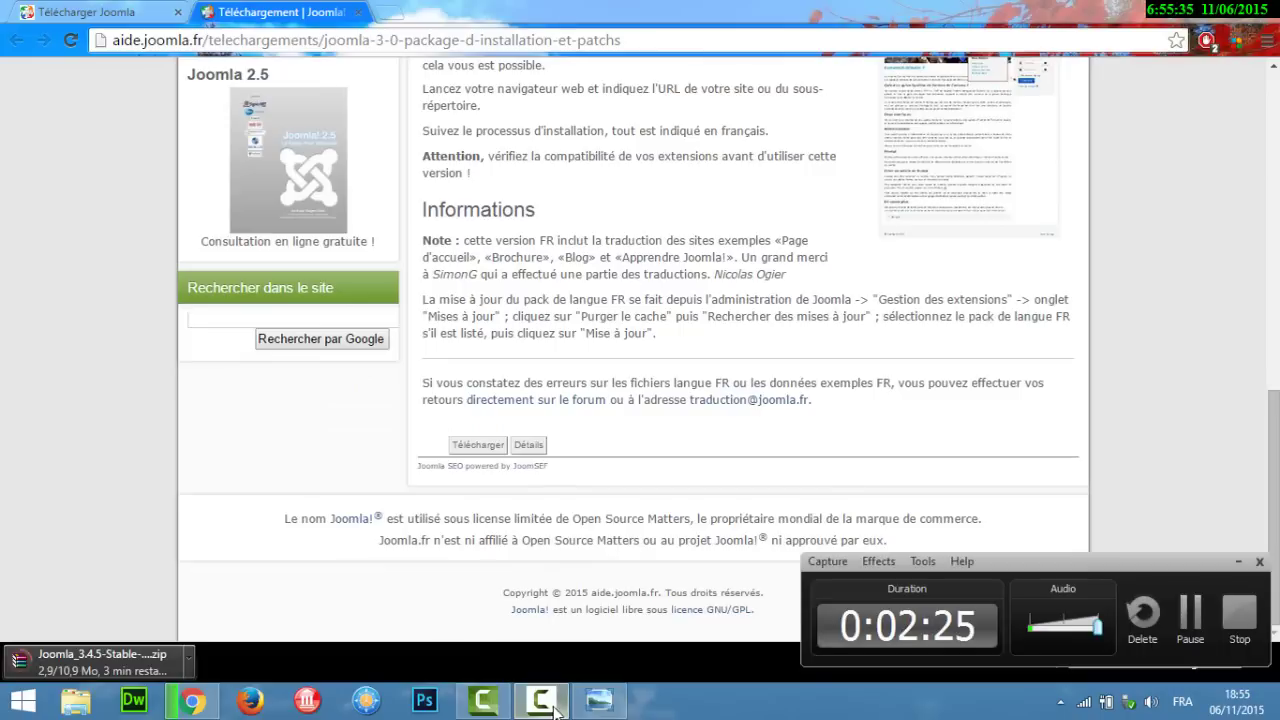
click(1183, 607)
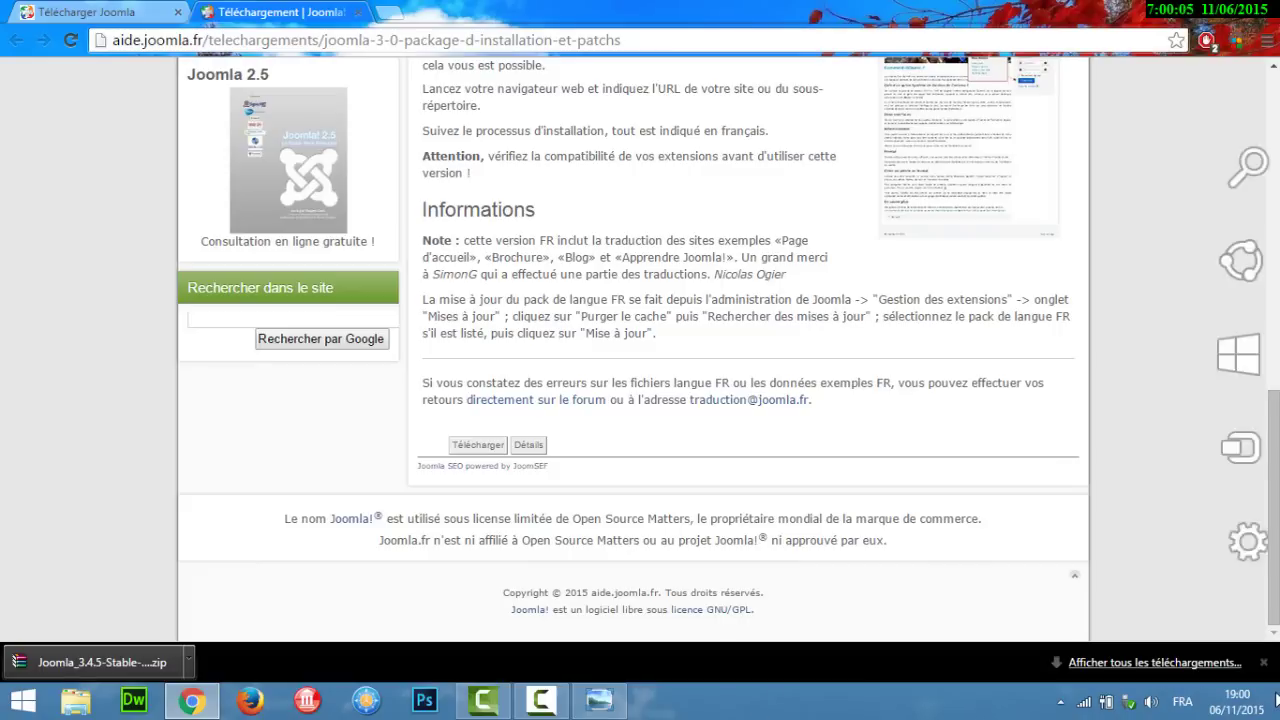
Step: Launch WampServer64 from its desktop shortcut
click(1275, 710)
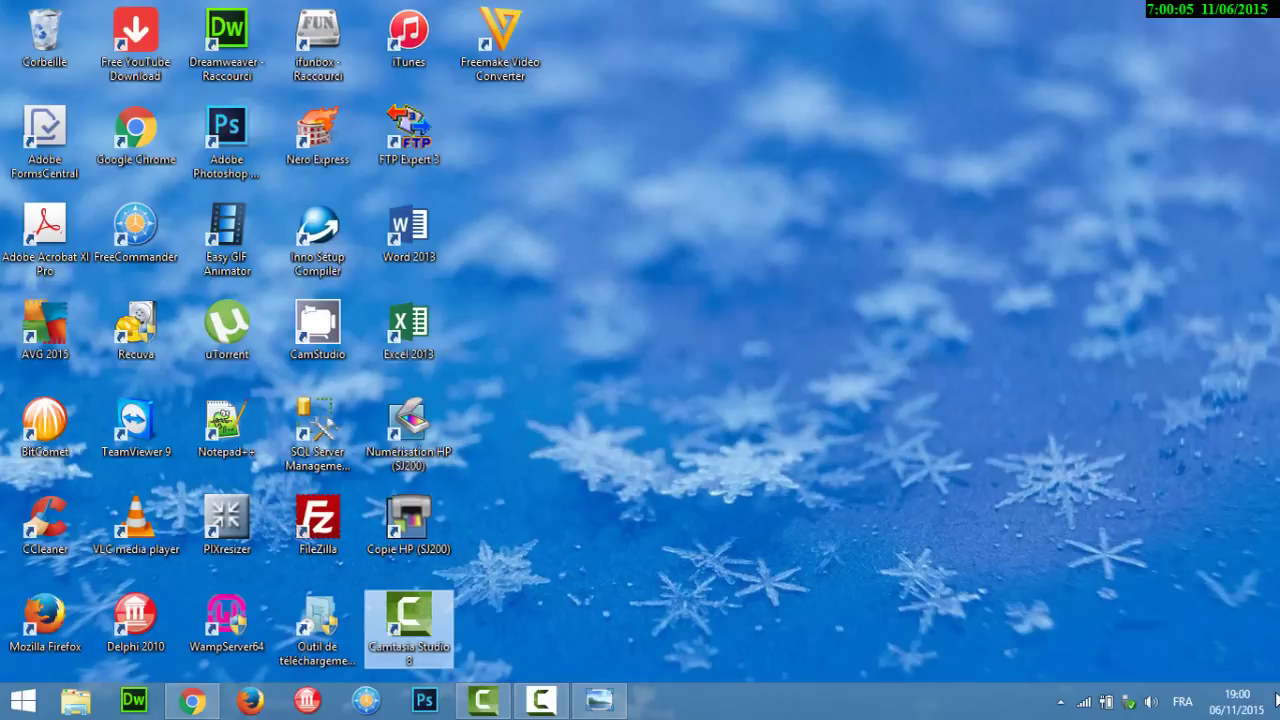
click(218, 645)
double_click(218, 645)
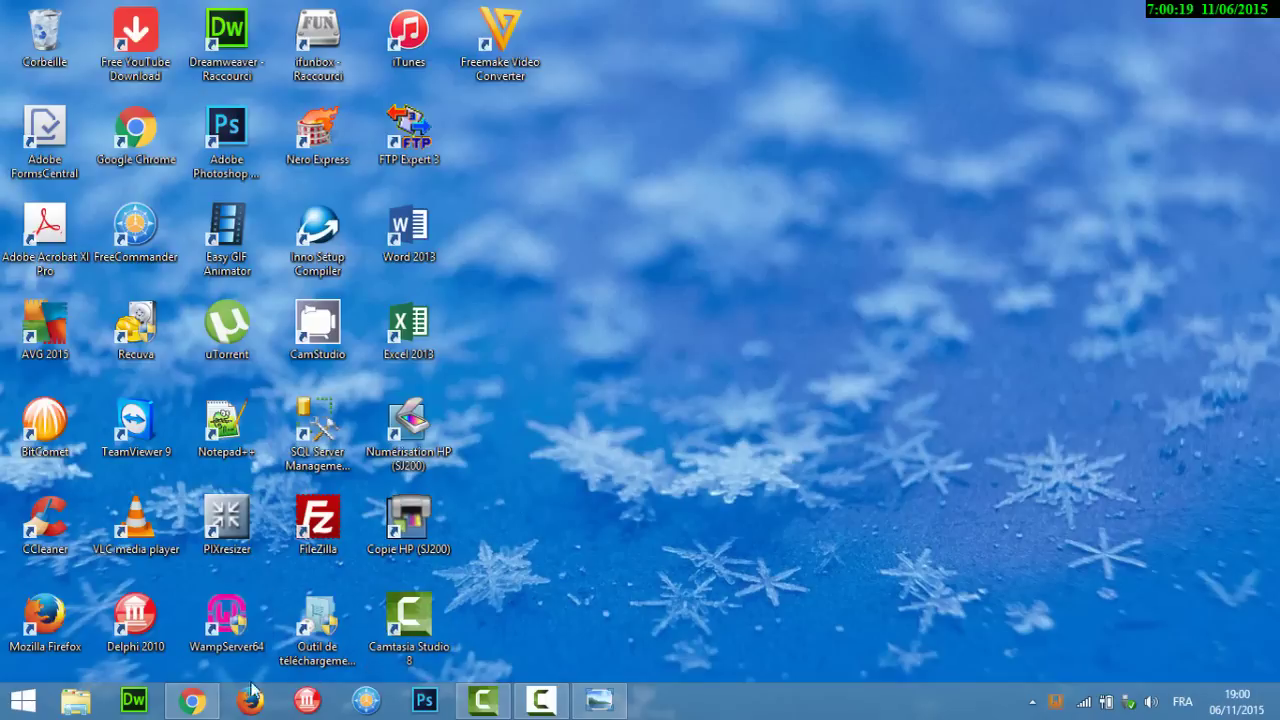
Step: Show the downloaded Joomla zip in its Documents folder via 'Afficher dans le dossier'
click(192, 703)
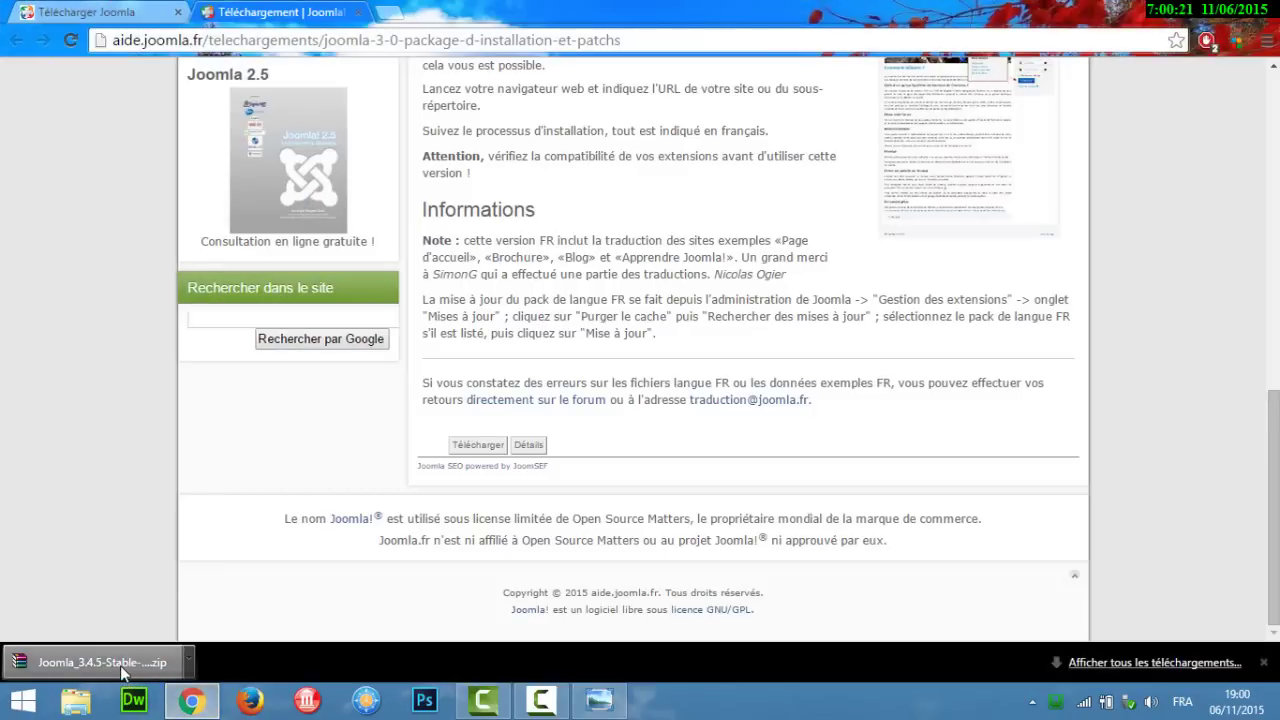
right_click(120, 665)
click(203, 617)
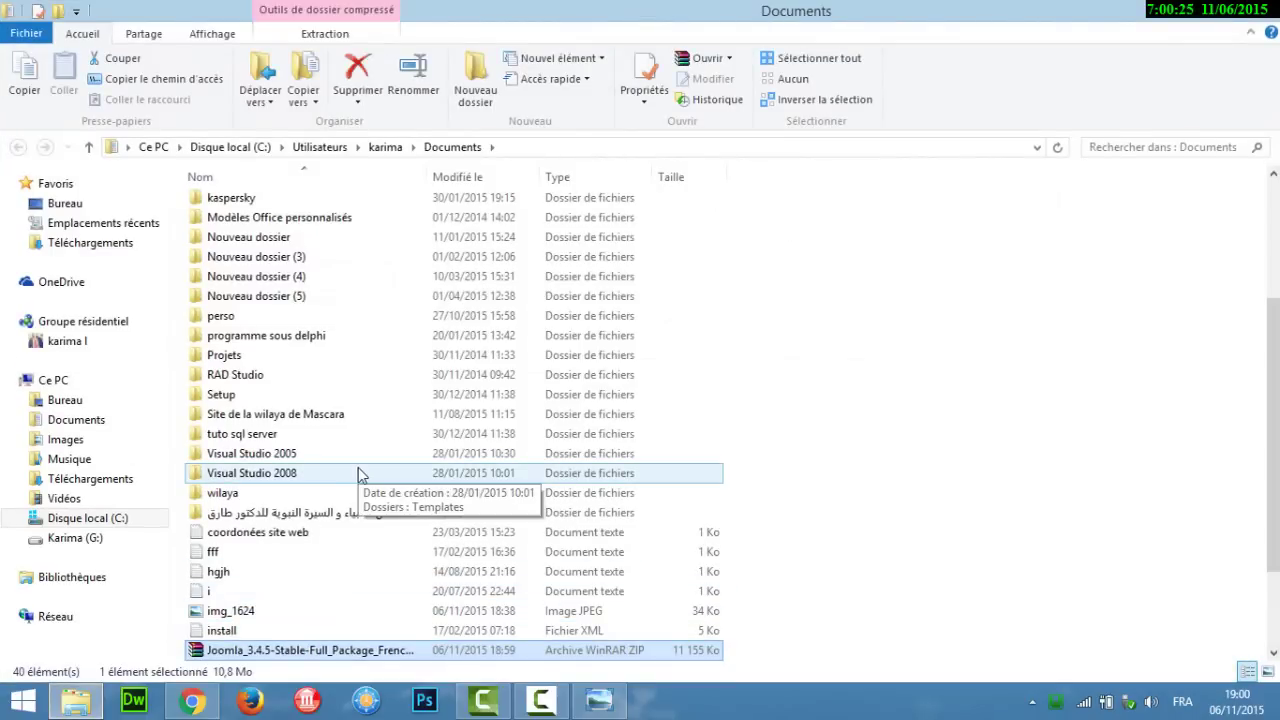
Step: Paste a copy of the Joomla archive onto the desktop
click(1277, 716)
click(758, 423)
key(ctrl+v)
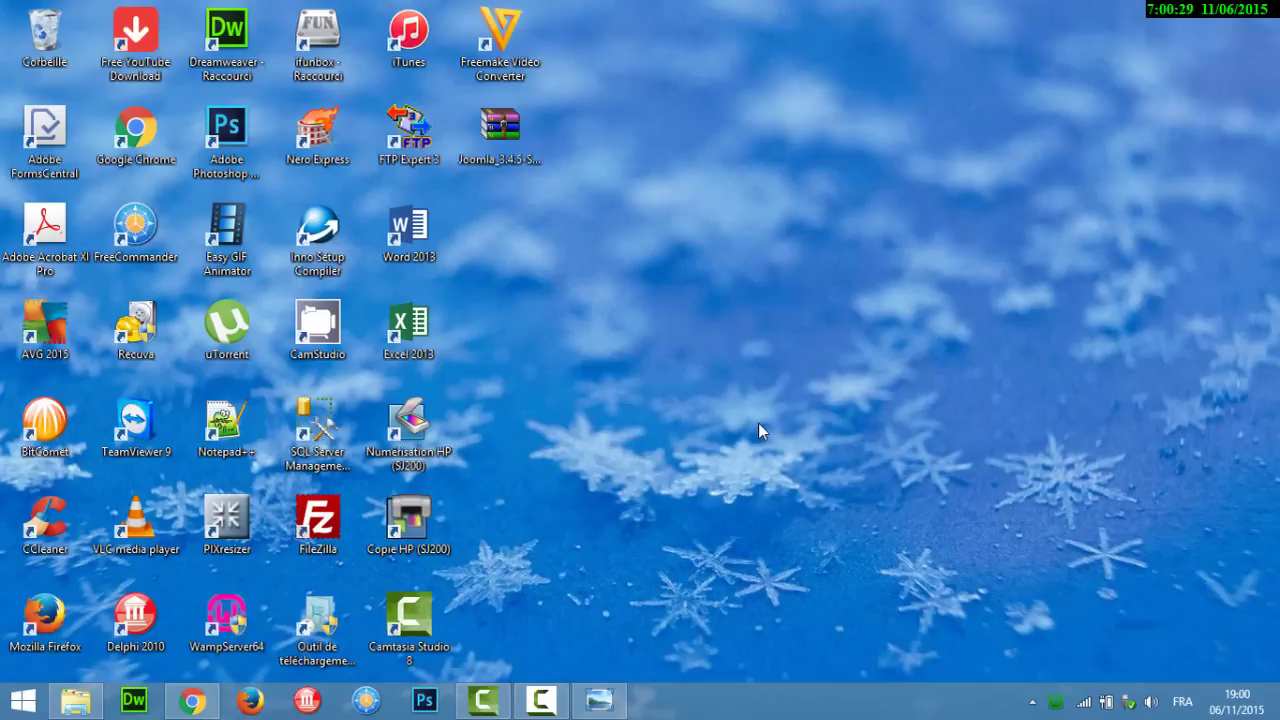
click(758, 423)
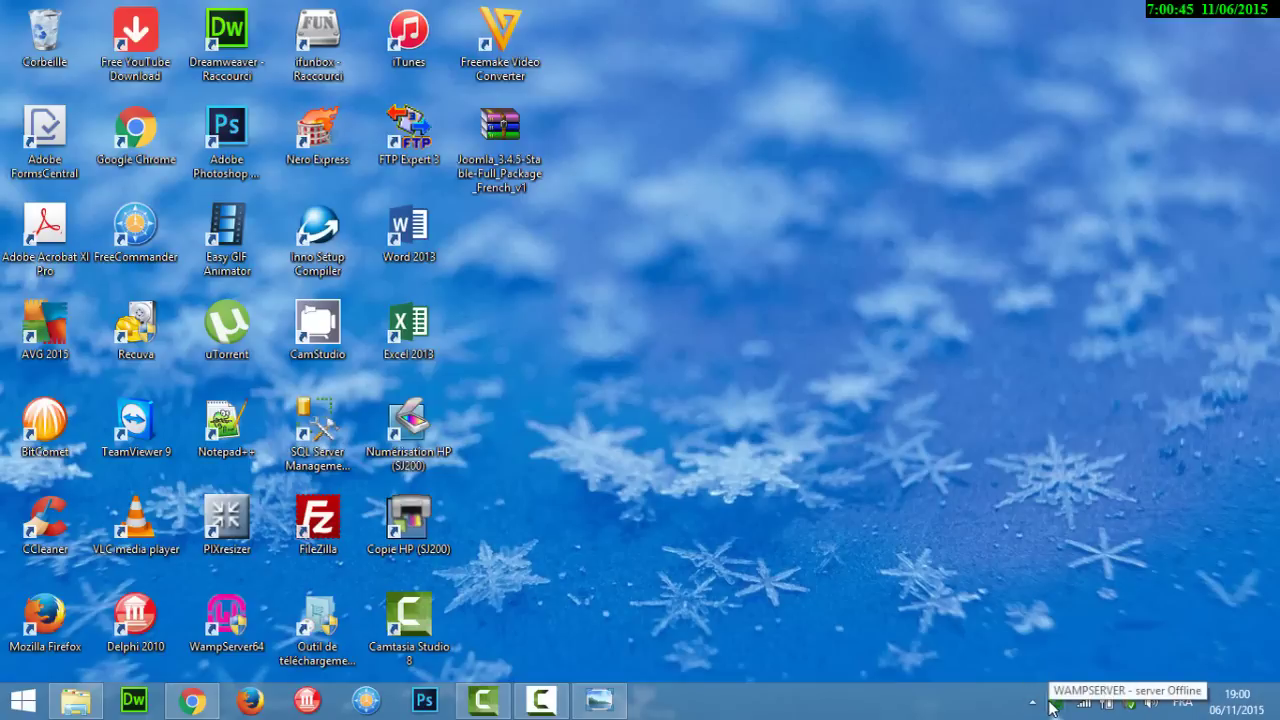
Step: Browse in File Explorer to the C:\wamp\www folder
click(75, 703)
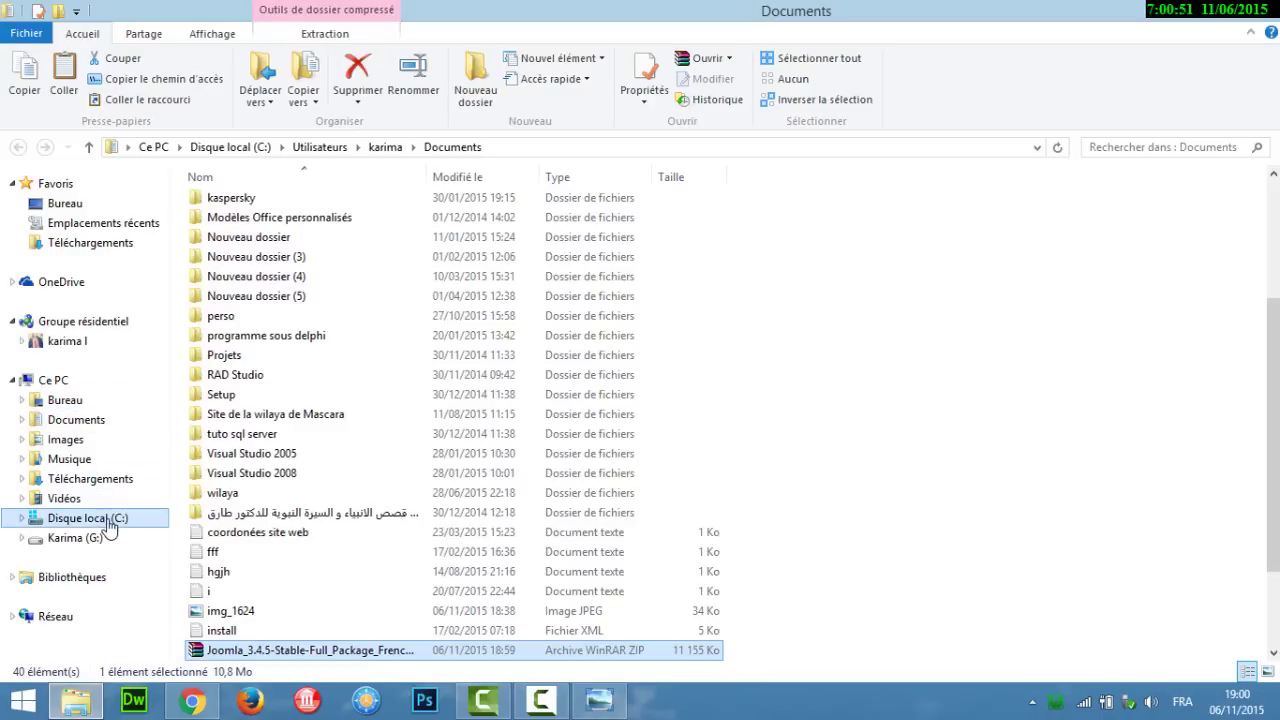
click(88, 518)
click(218, 442)
double_click(216, 444)
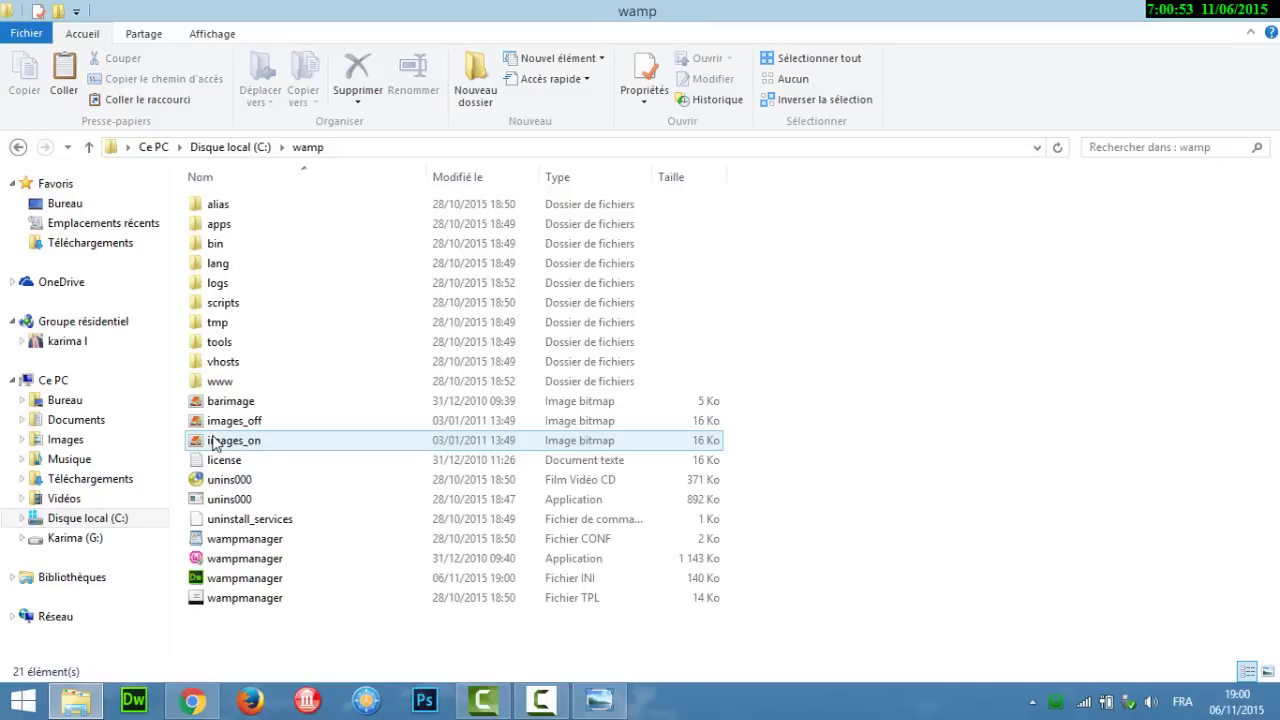
double_click(222, 384)
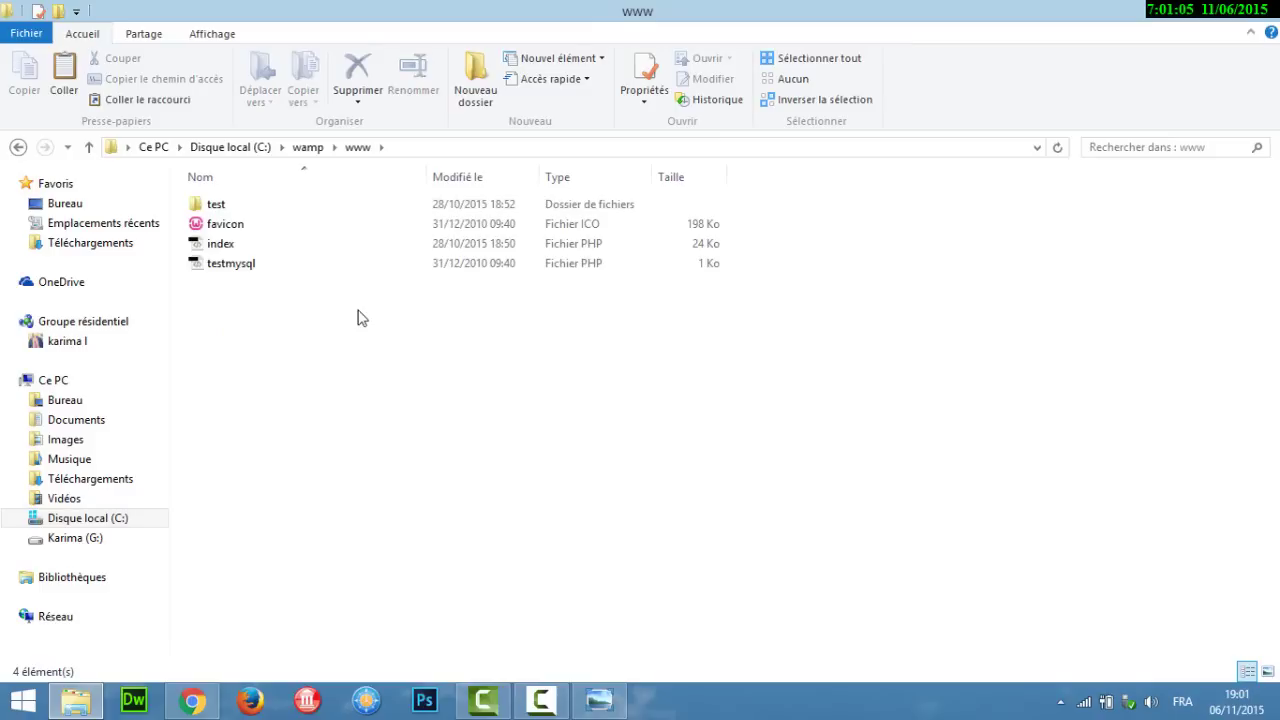
Step: Create a new folder named 'site exemple' inside C:\wamp\www and open it
click(494, 76)
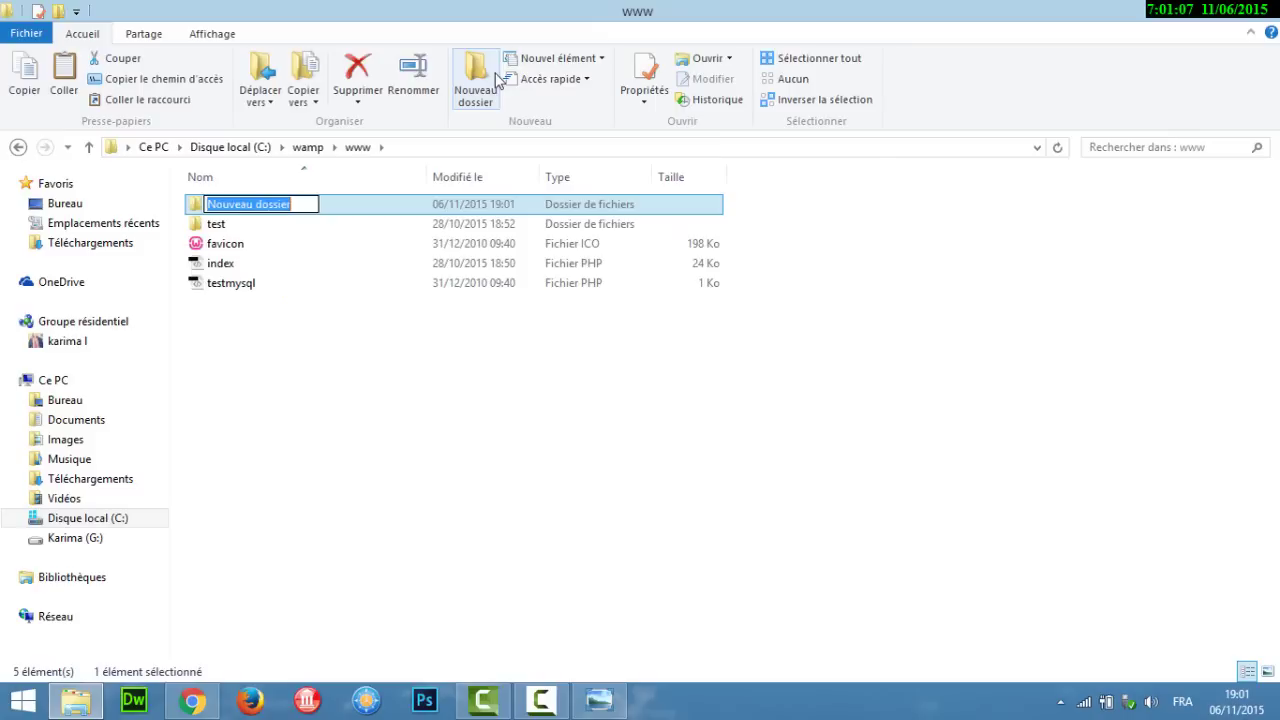
text(site)
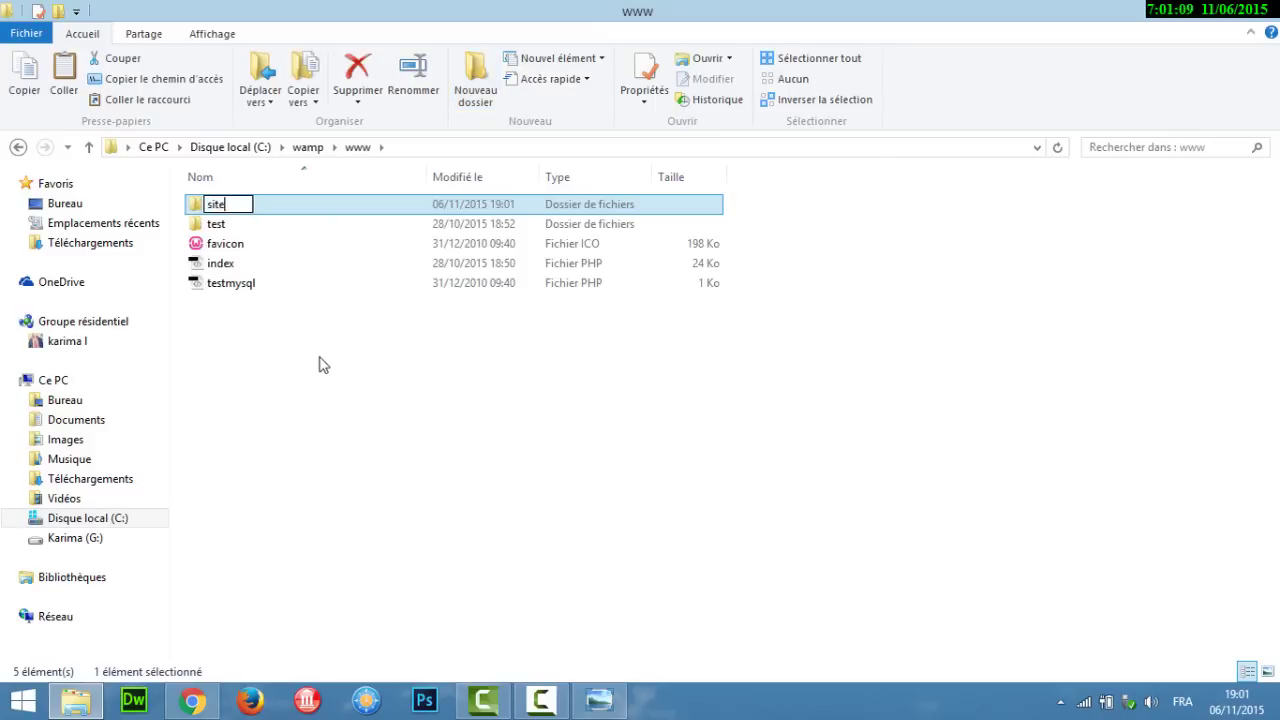
text( exemple)
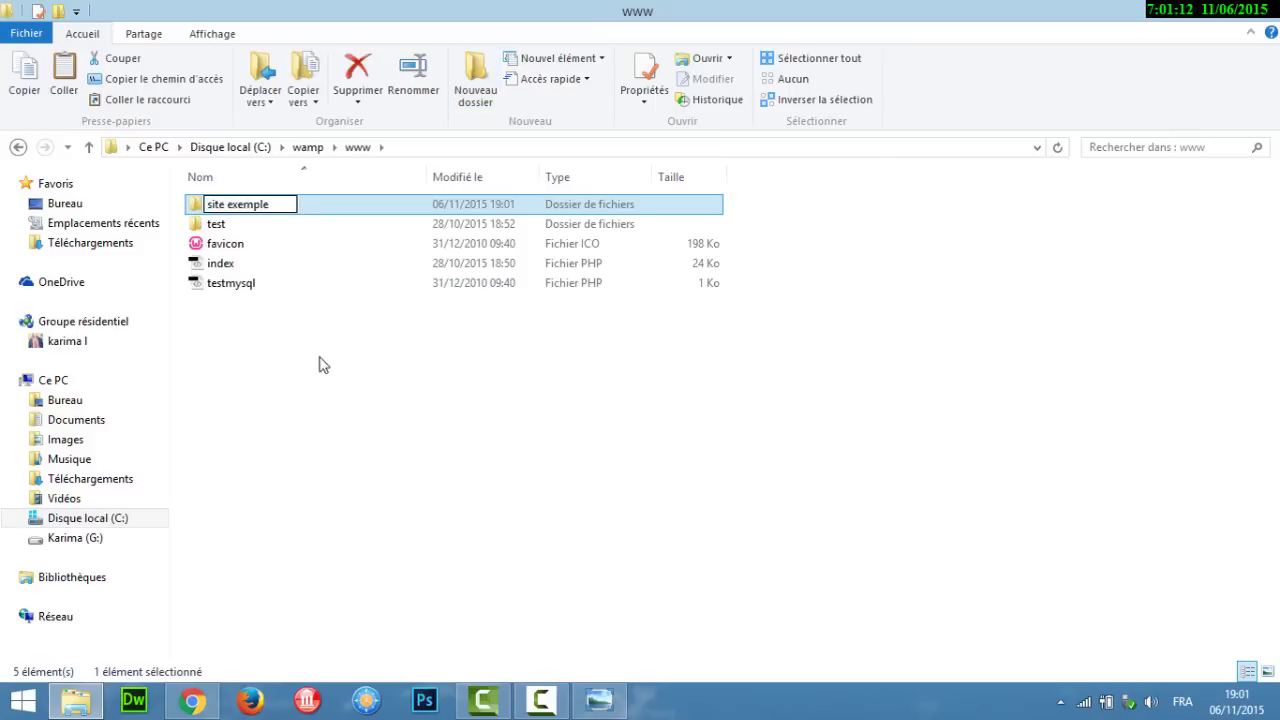
key(Return)
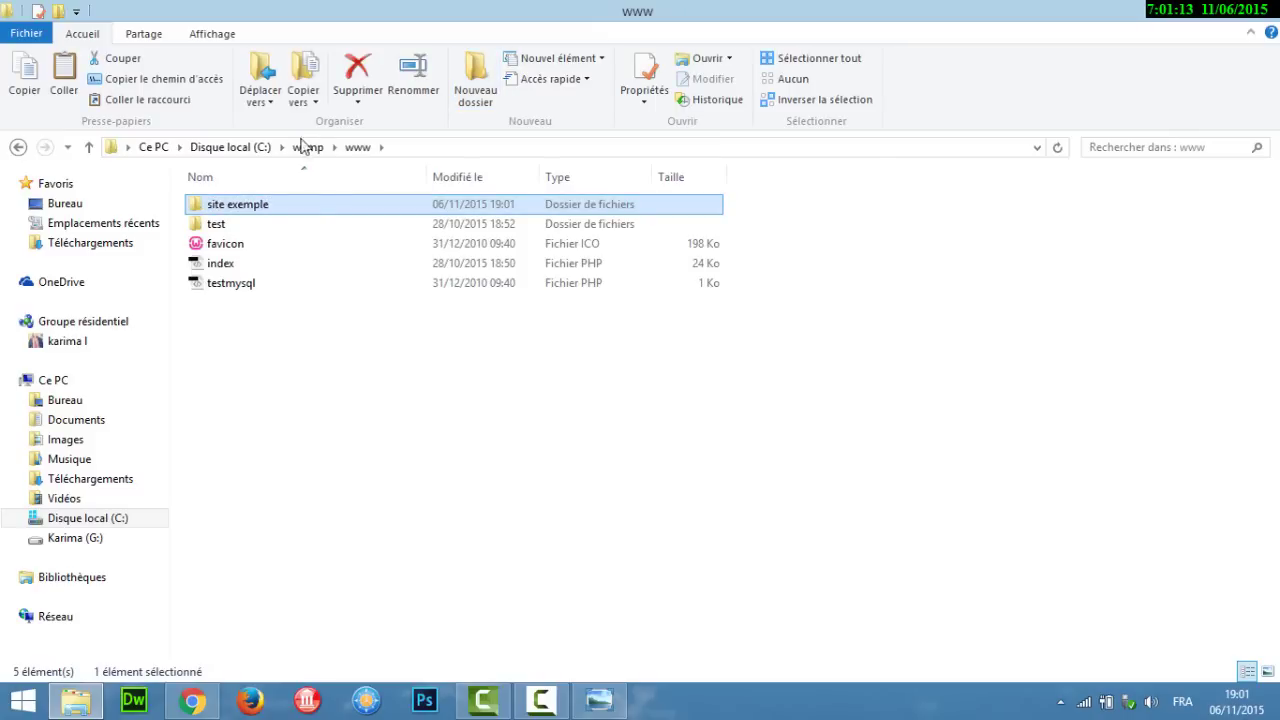
double_click(314, 206)
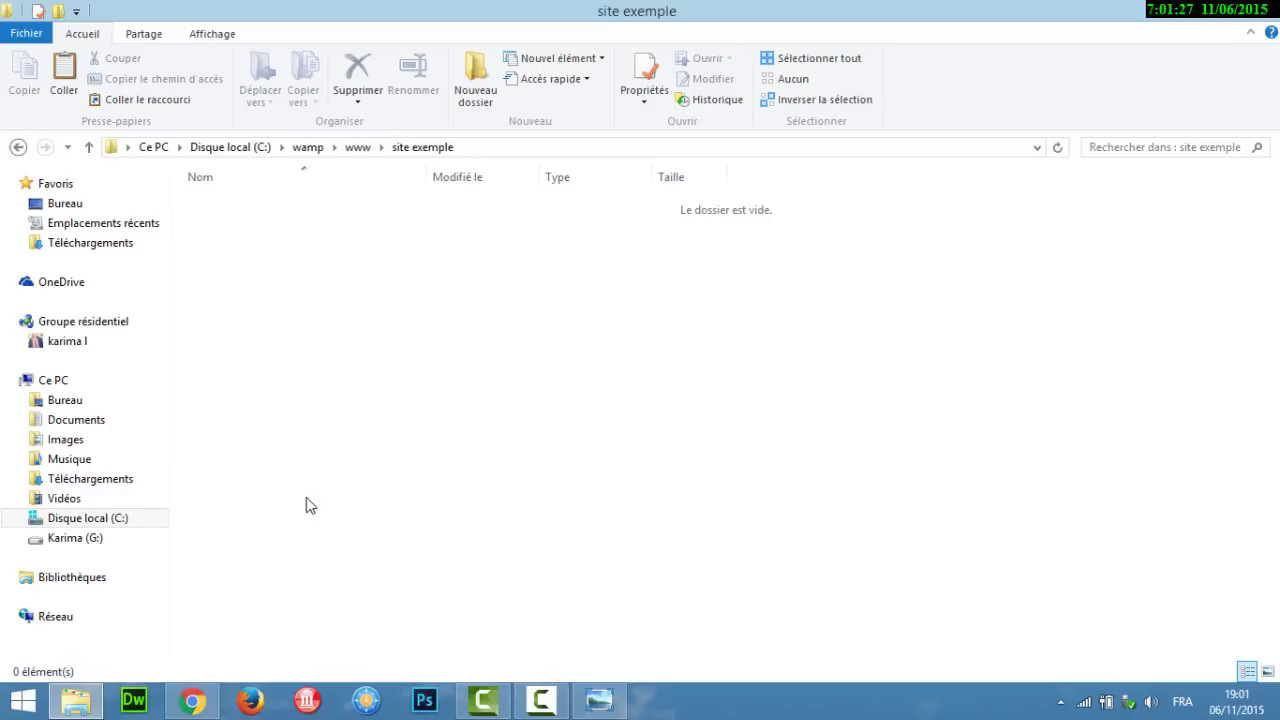
click(1250, 704)
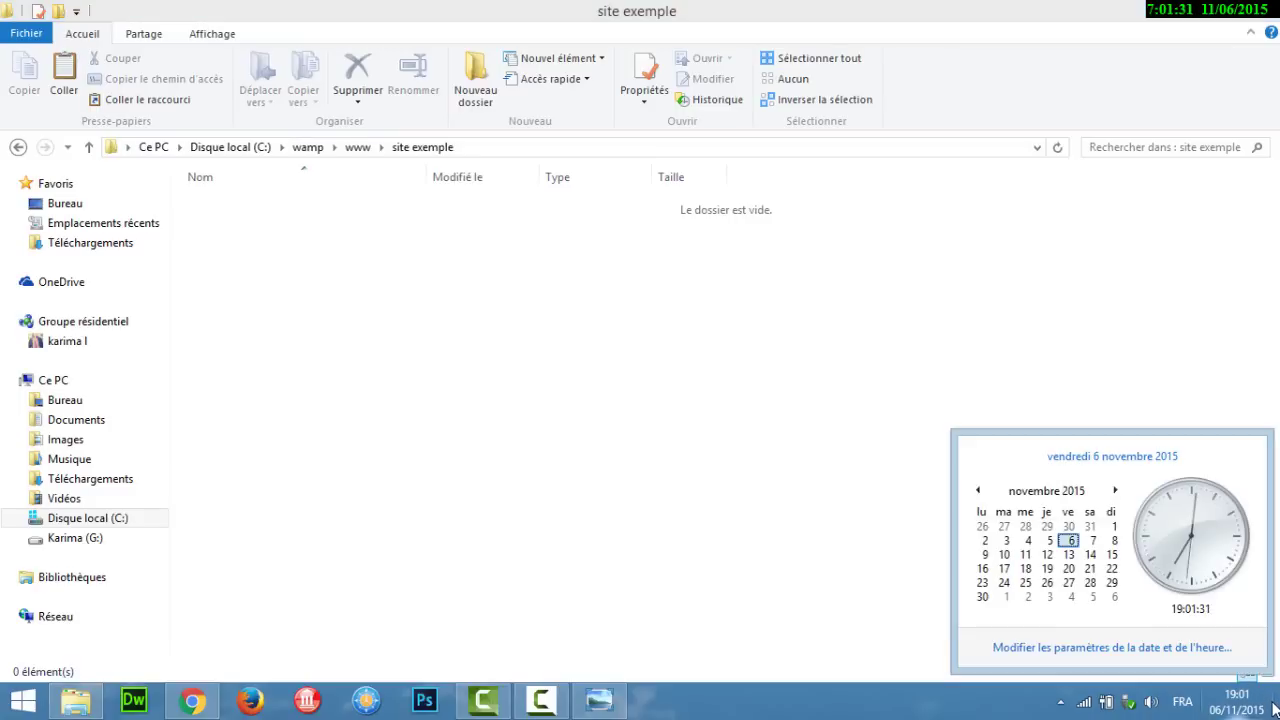
Step: Open WinRAR's extraction options for the desktop Joomla archive, then cancel without extracting
click(1276, 706)
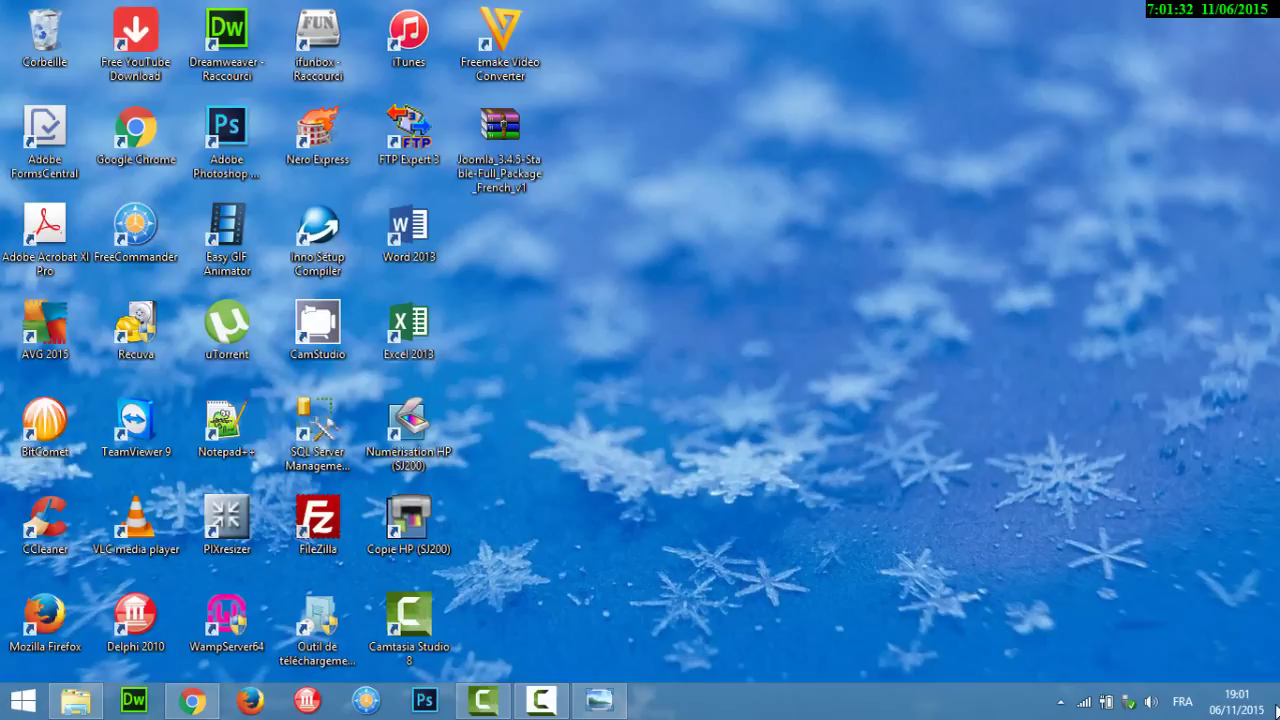
right_click(508, 152)
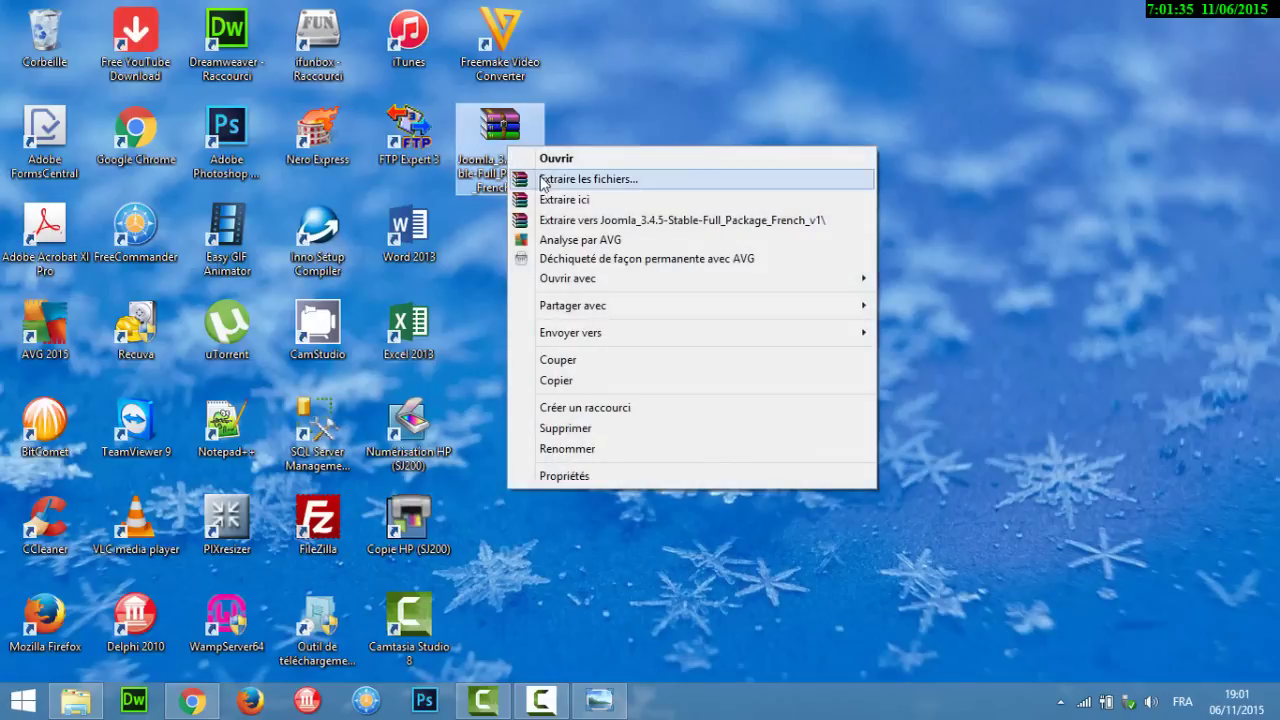
click(550, 187)
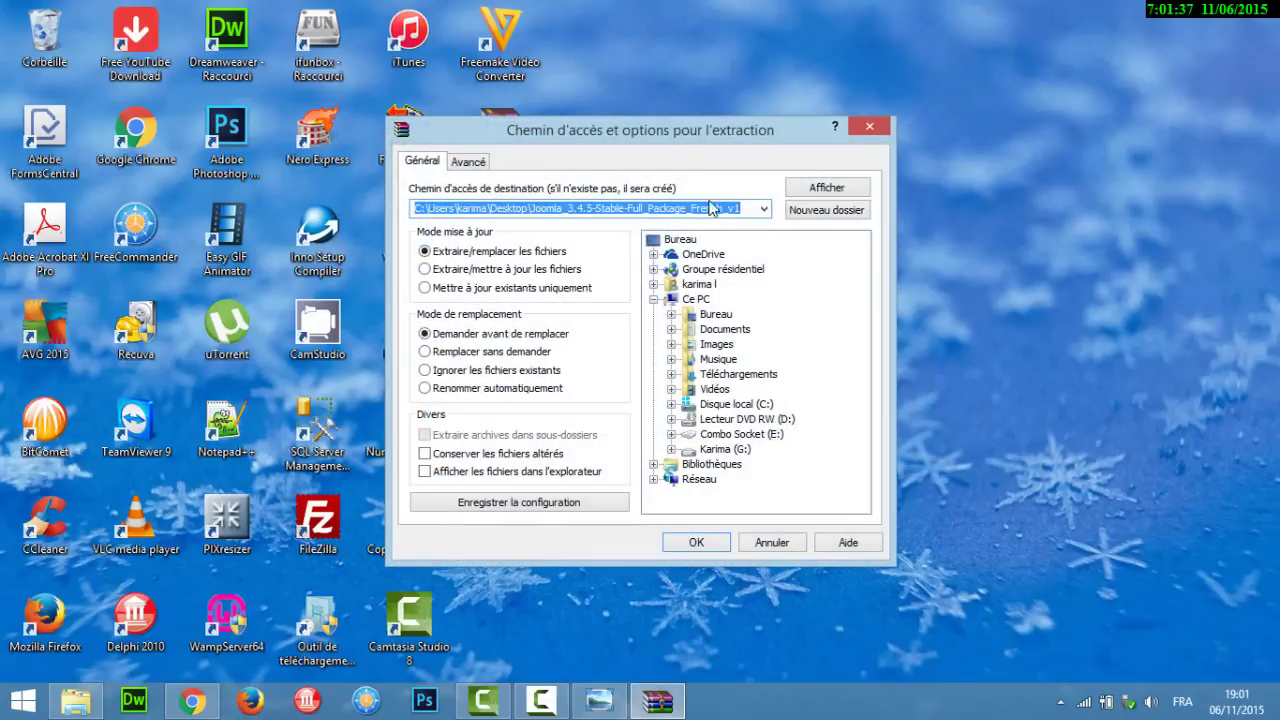
click(764, 210)
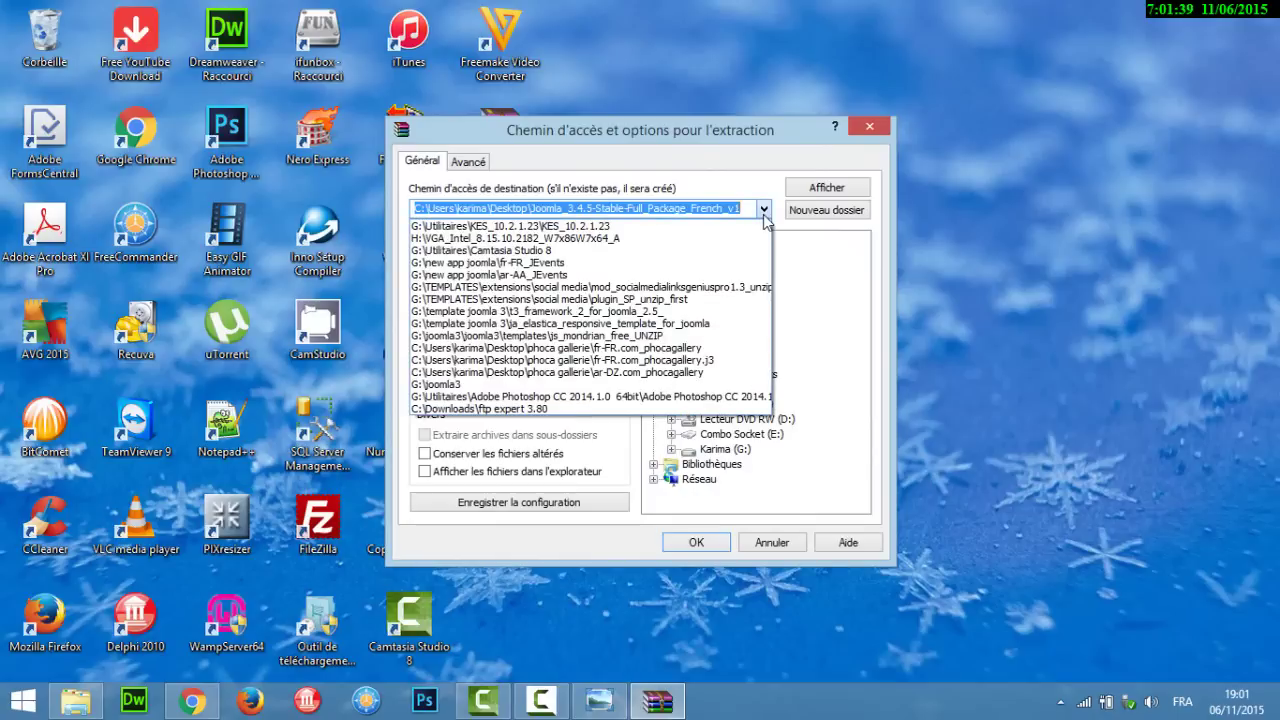
click(764, 210)
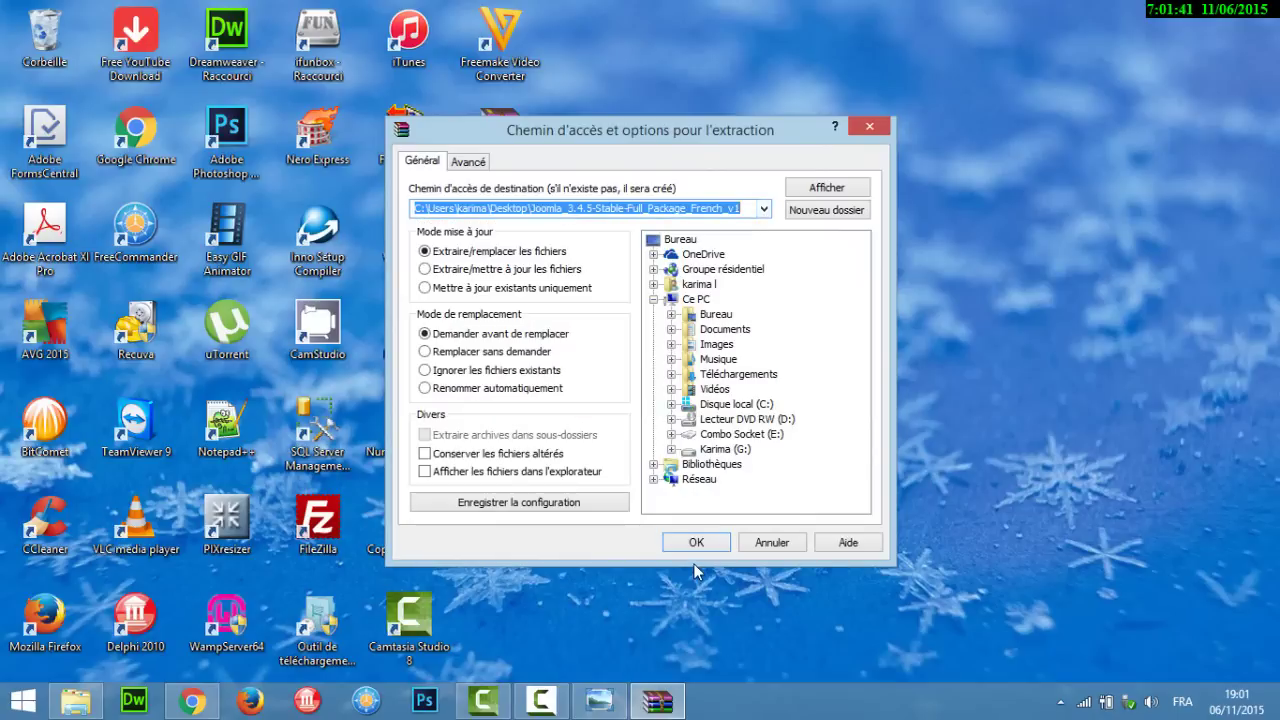
click(771, 543)
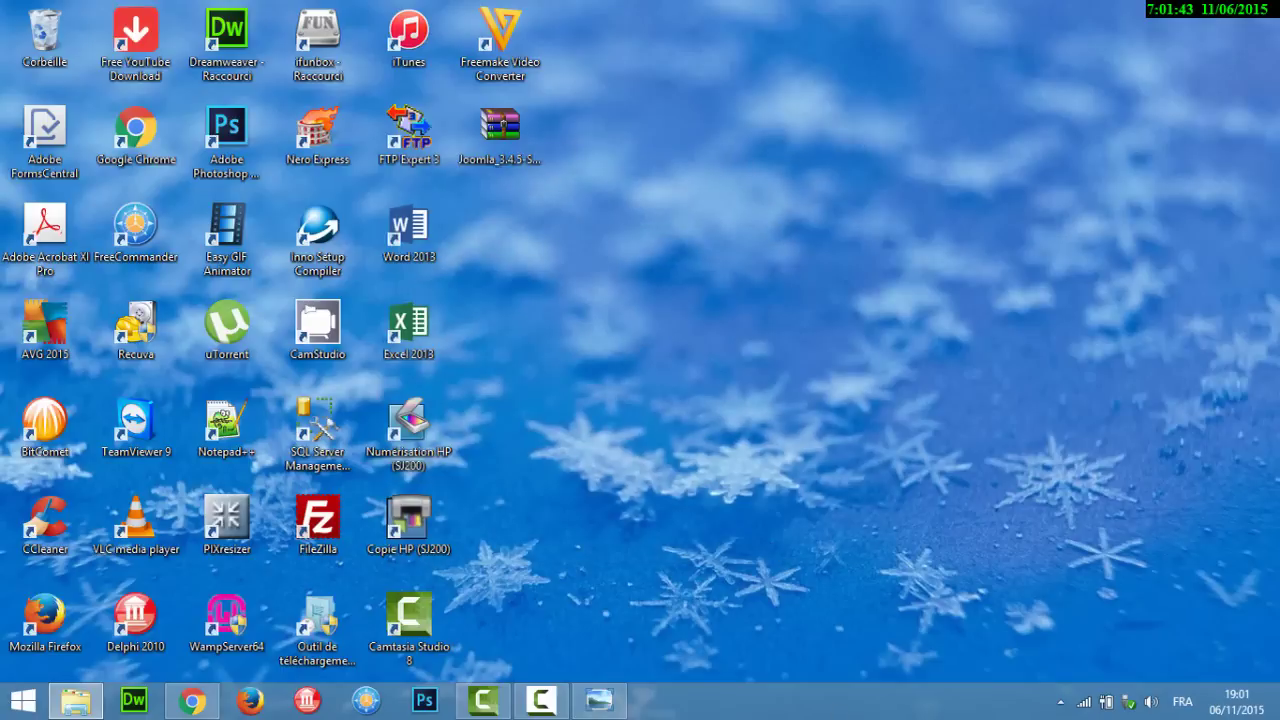
click(364, 702)
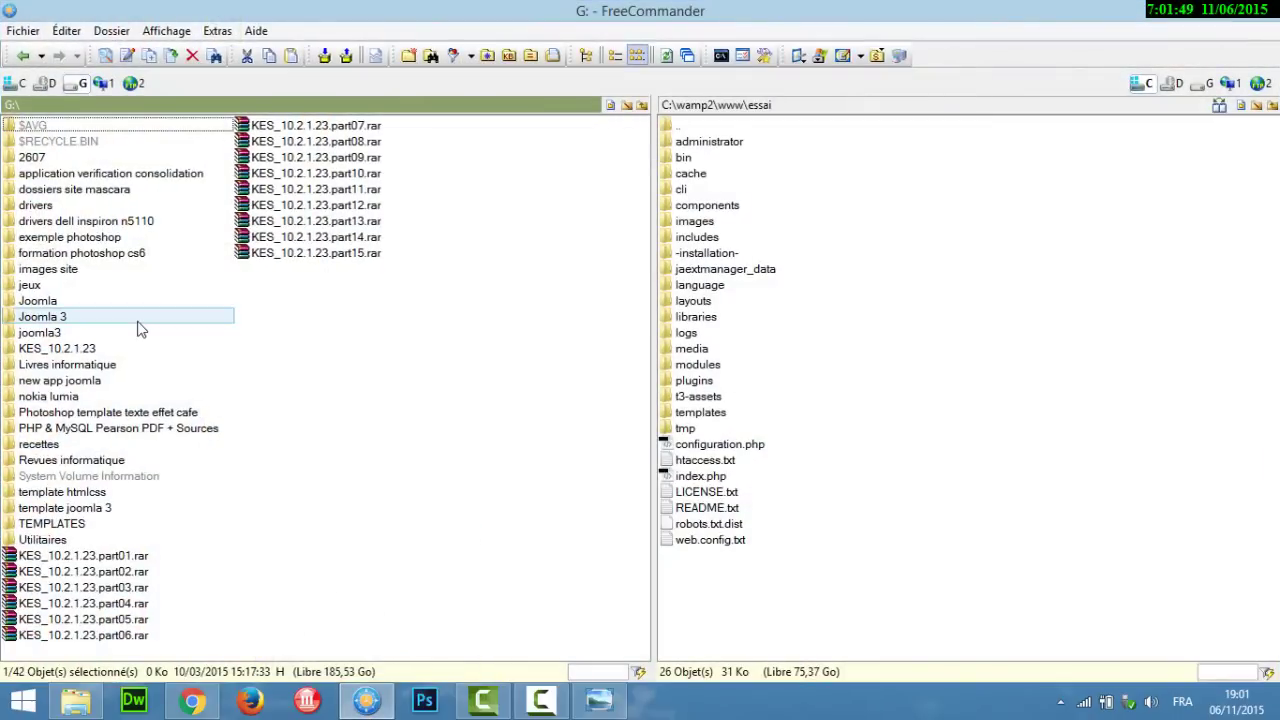
Step: In FreeCommander's left panel, go to the user's Desktop and select the Joomla zip
click(73, 309)
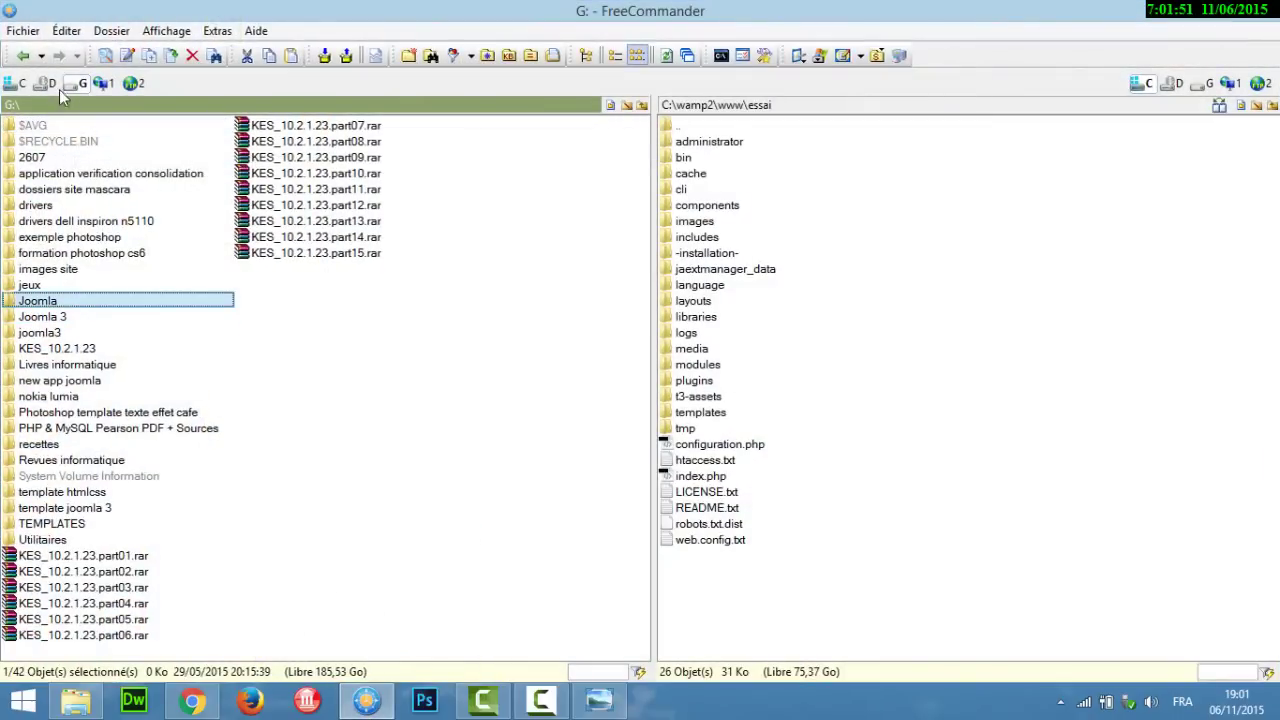
click(16, 83)
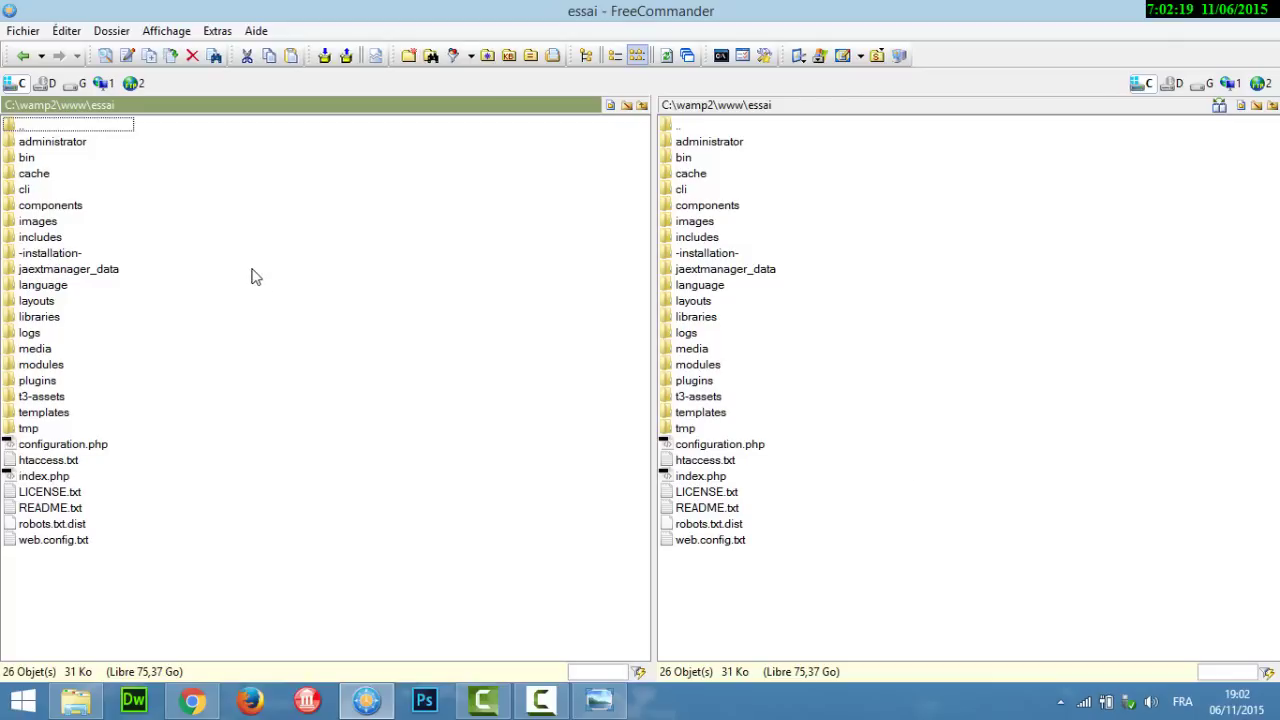
double_click(41, 127)
double_click(41, 127)
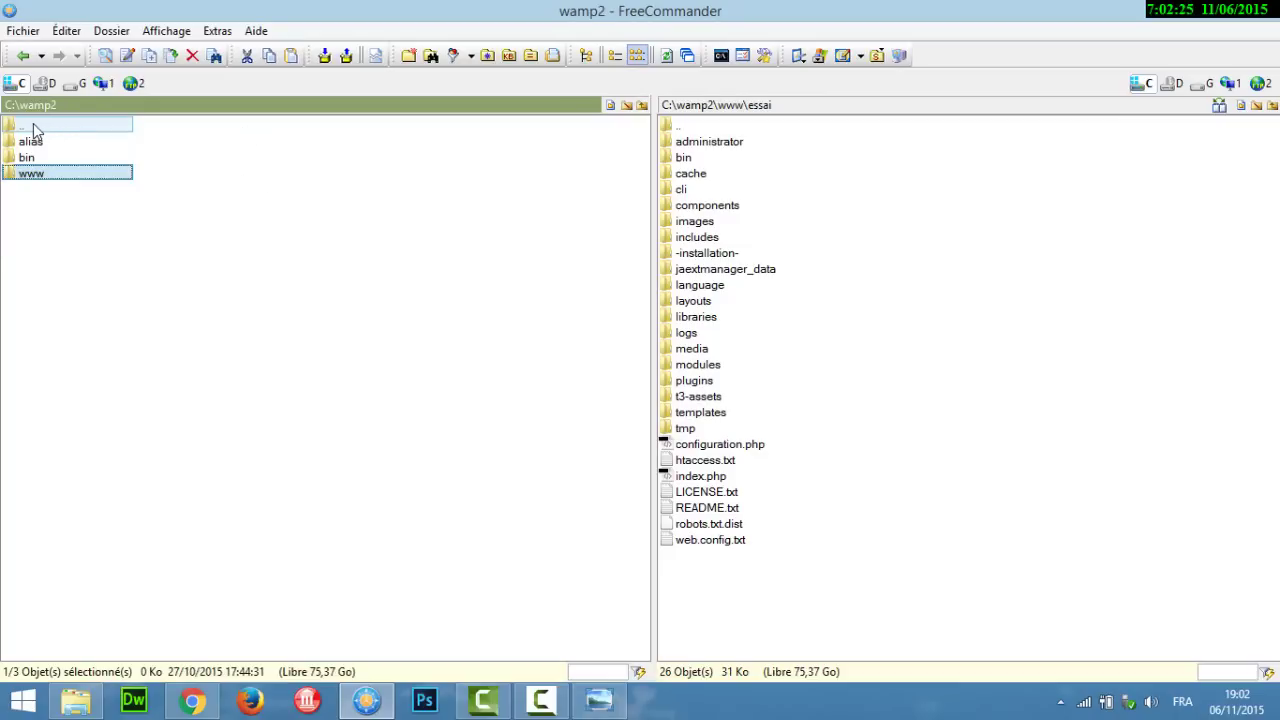
double_click(34, 127)
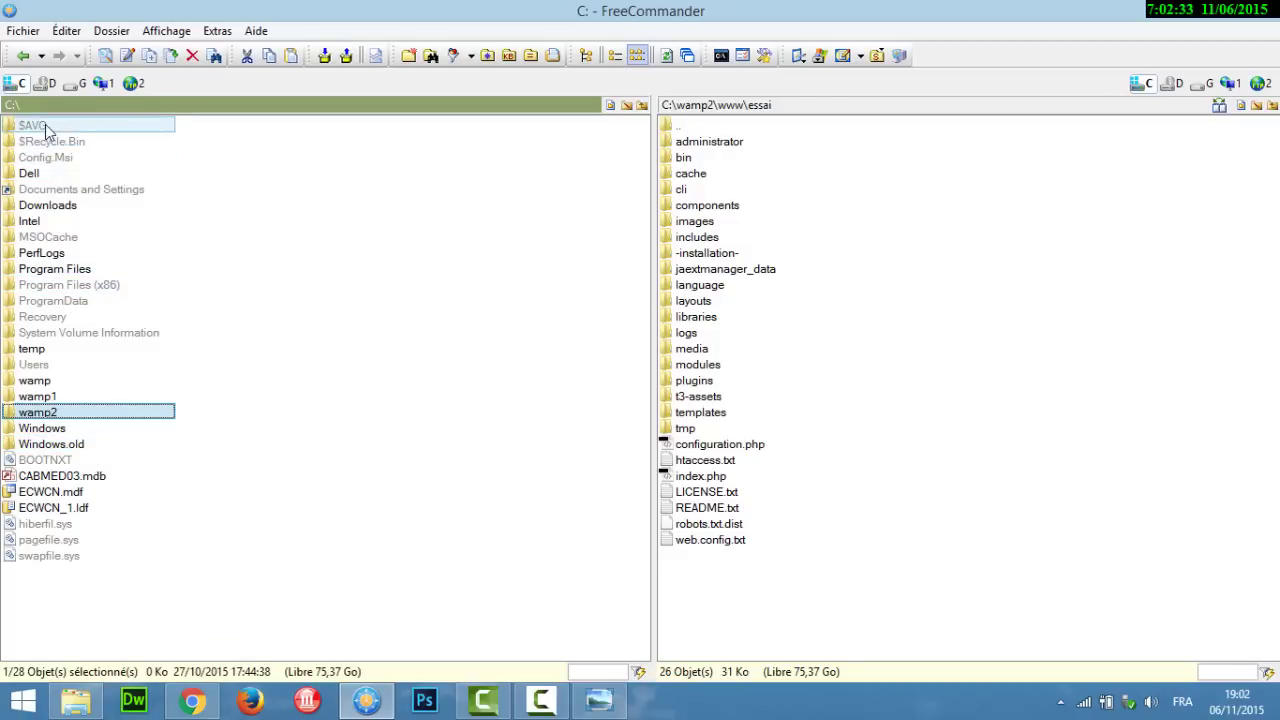
double_click(44, 362)
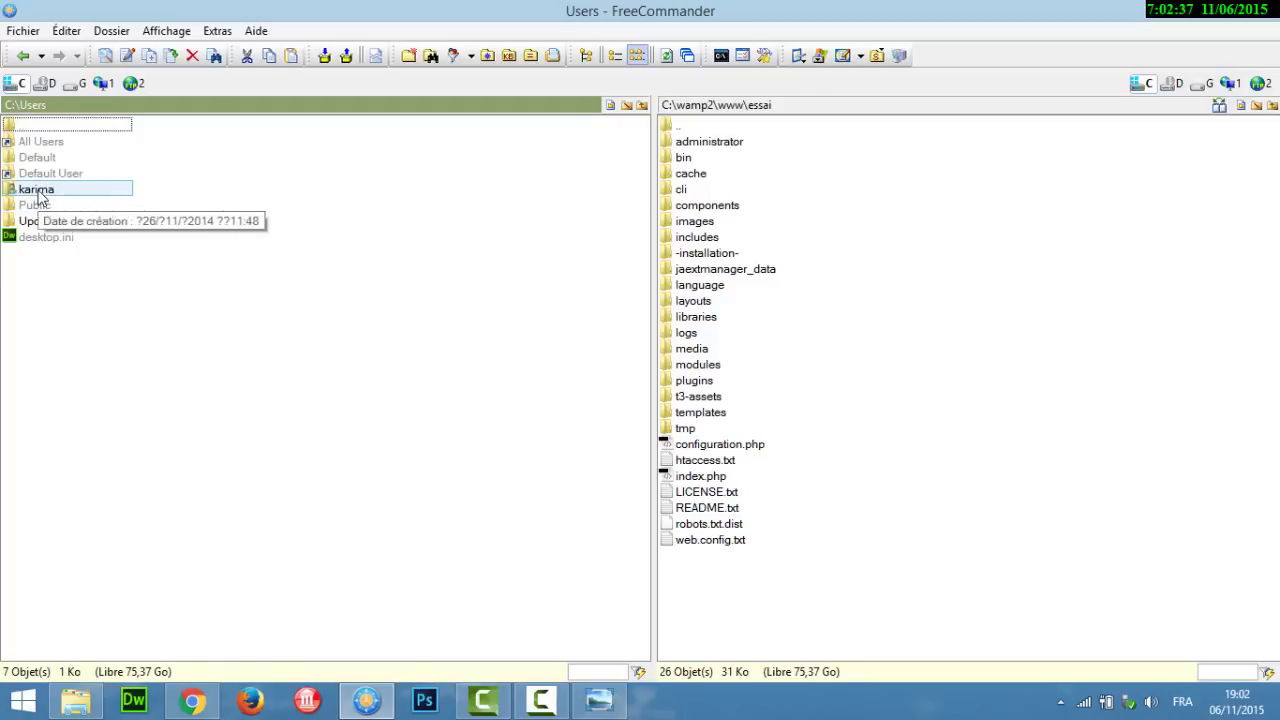
click(40, 194)
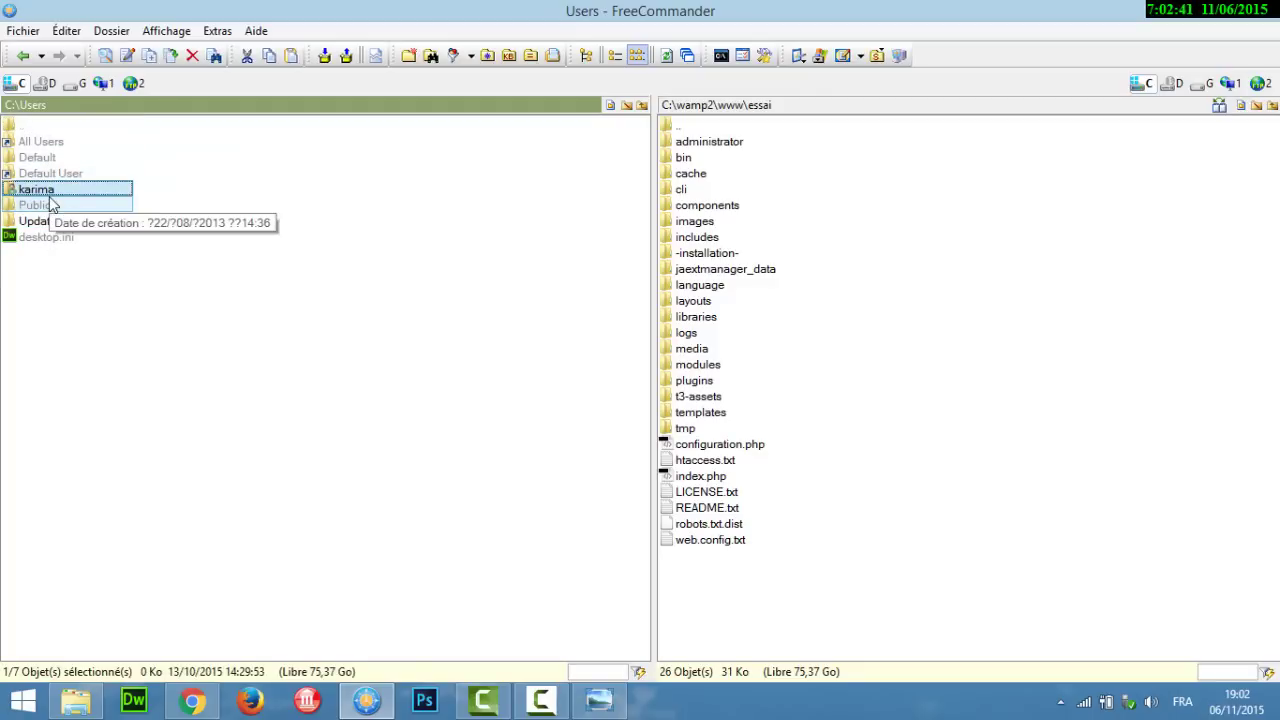
double_click(48, 191)
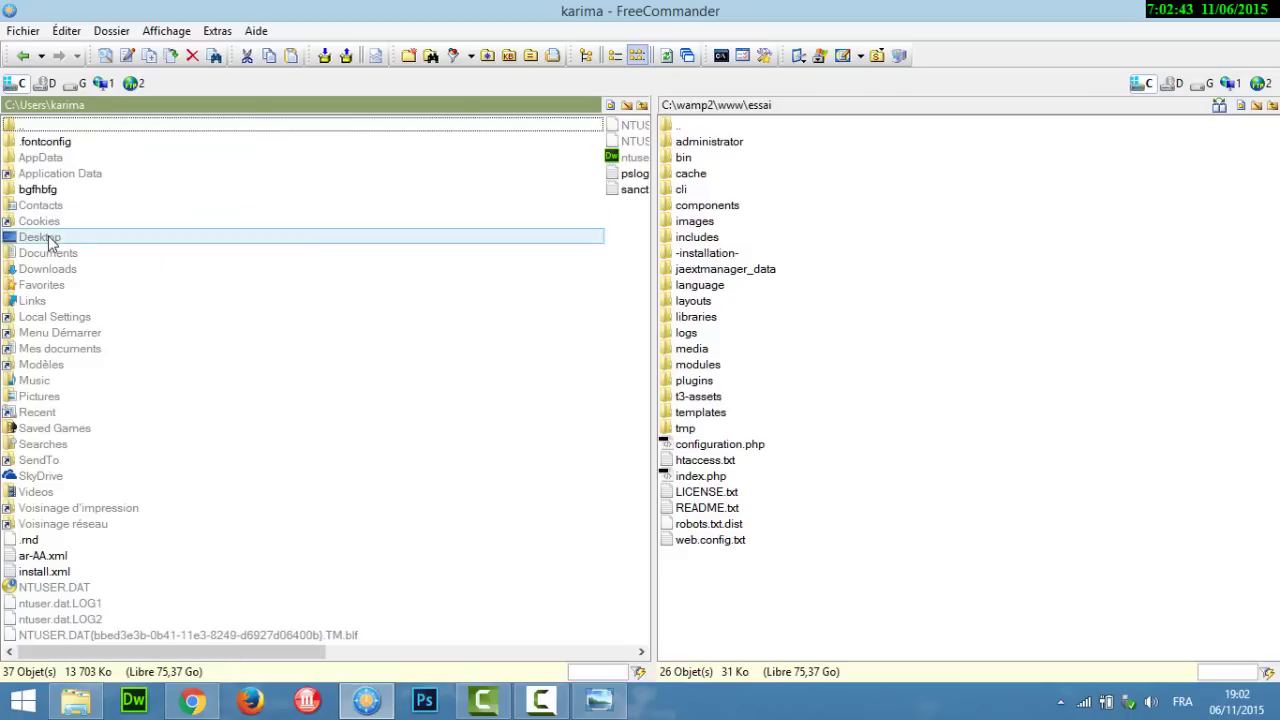
double_click(45, 239)
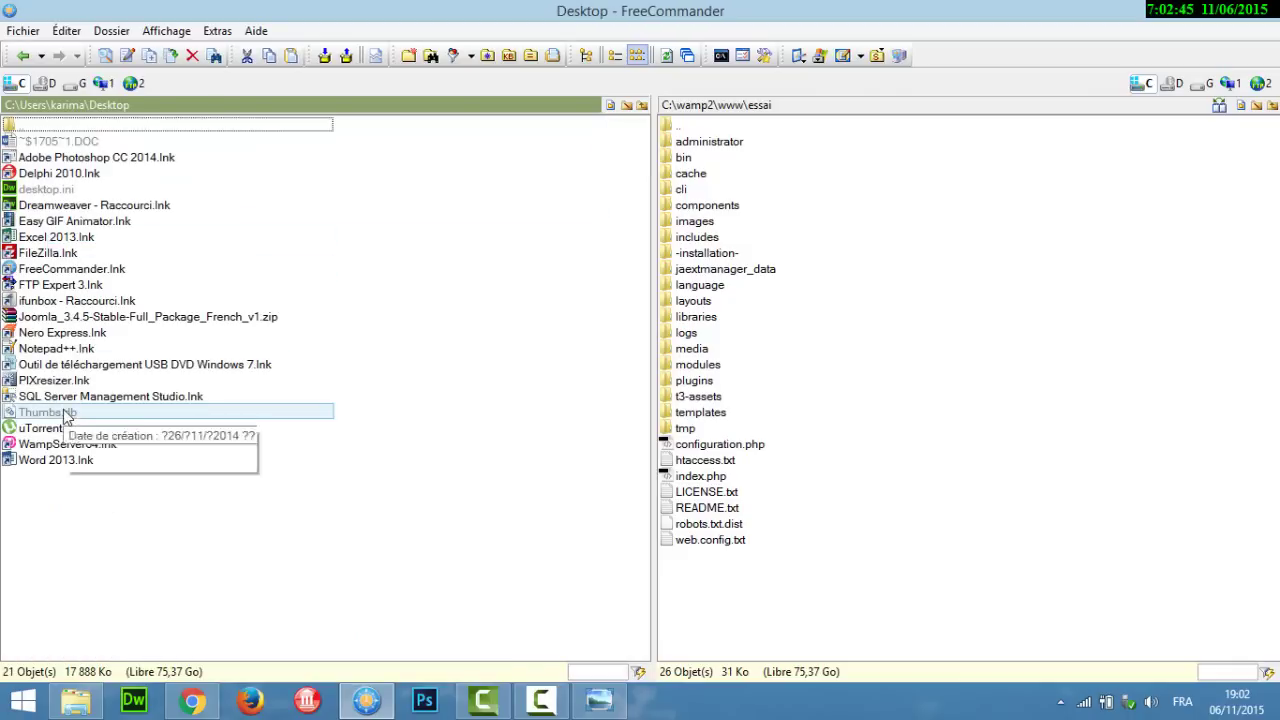
click(95, 318)
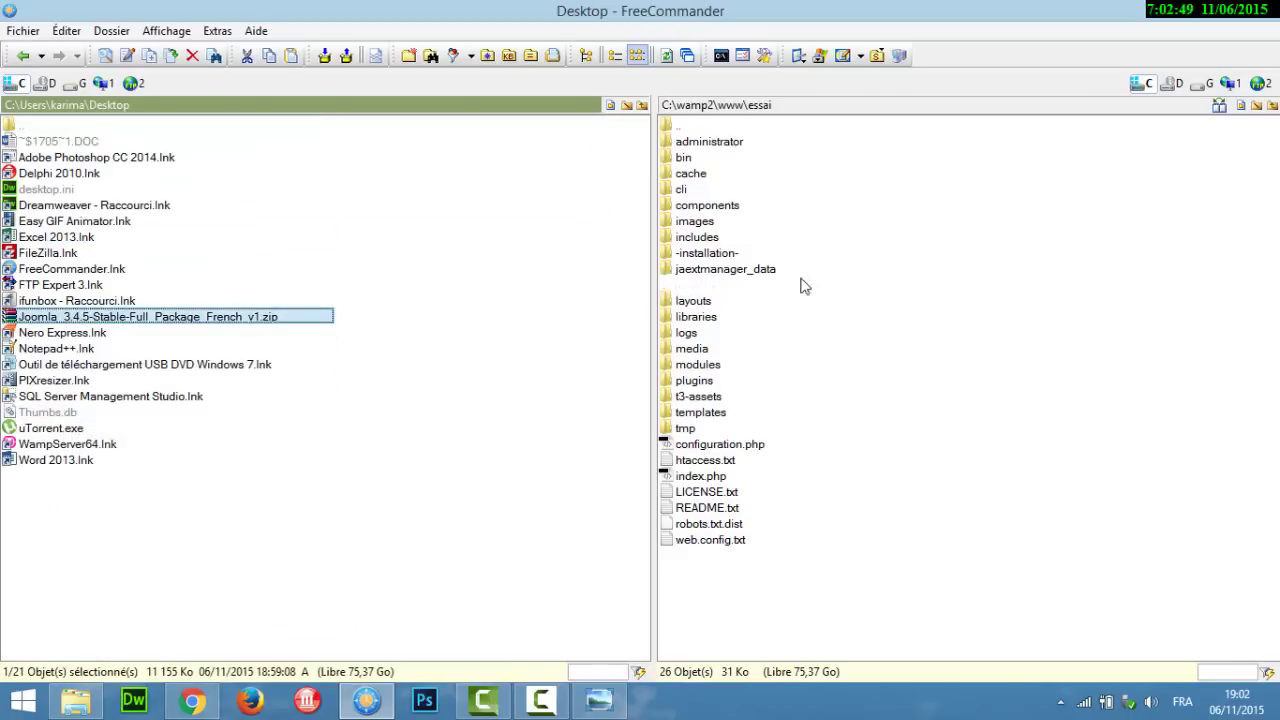
Step: In the right panel, open the empty C:\wamp\www\site exemple folder
click(1033, 272)
double_click(746, 127)
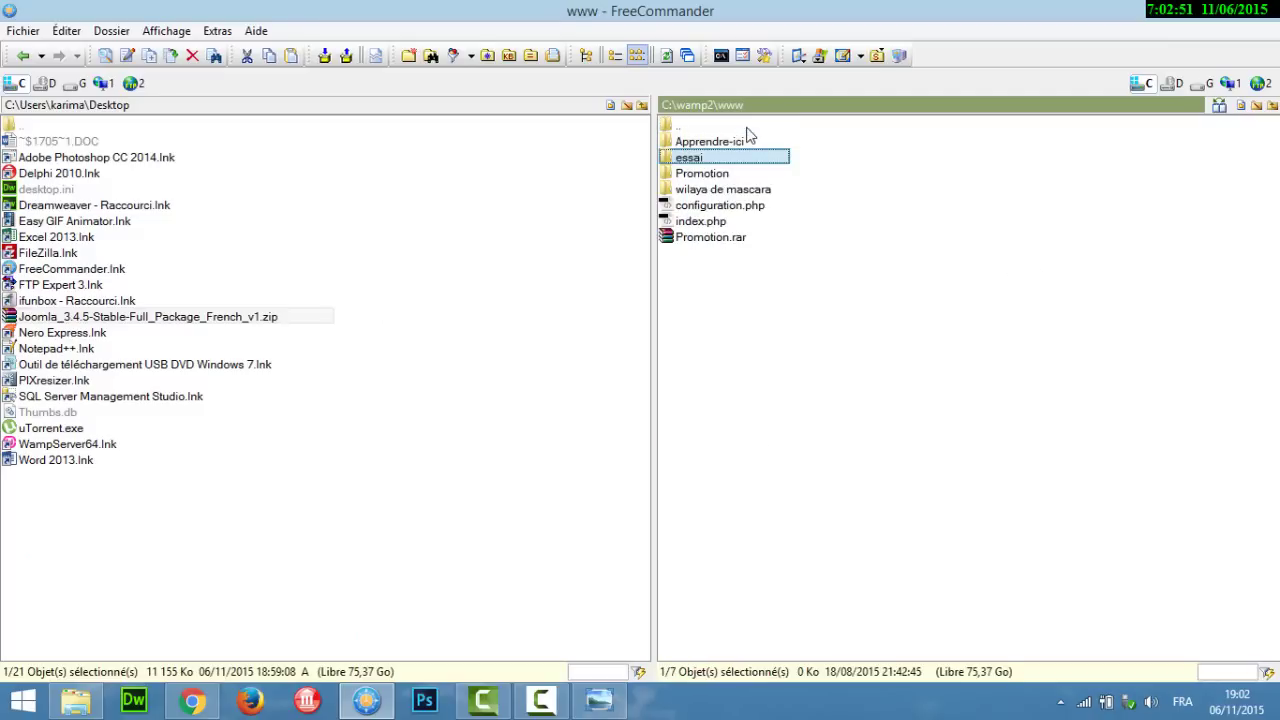
double_click(708, 127)
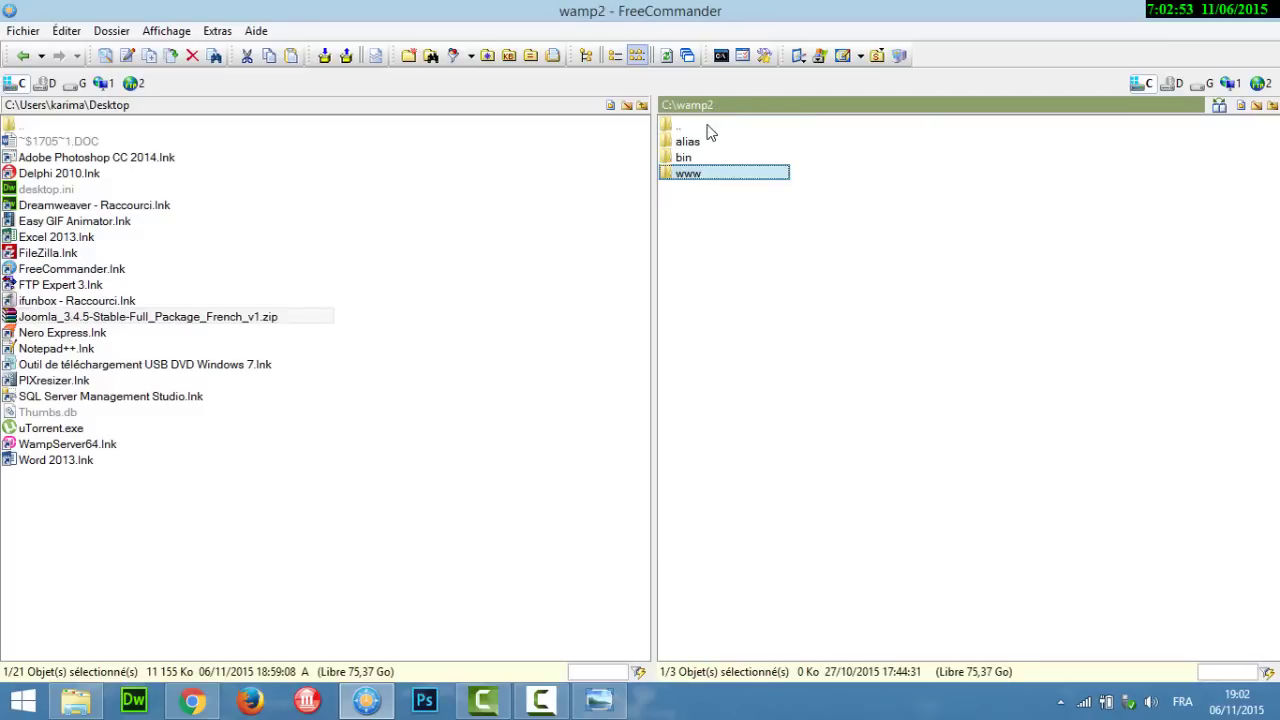
double_click(708, 127)
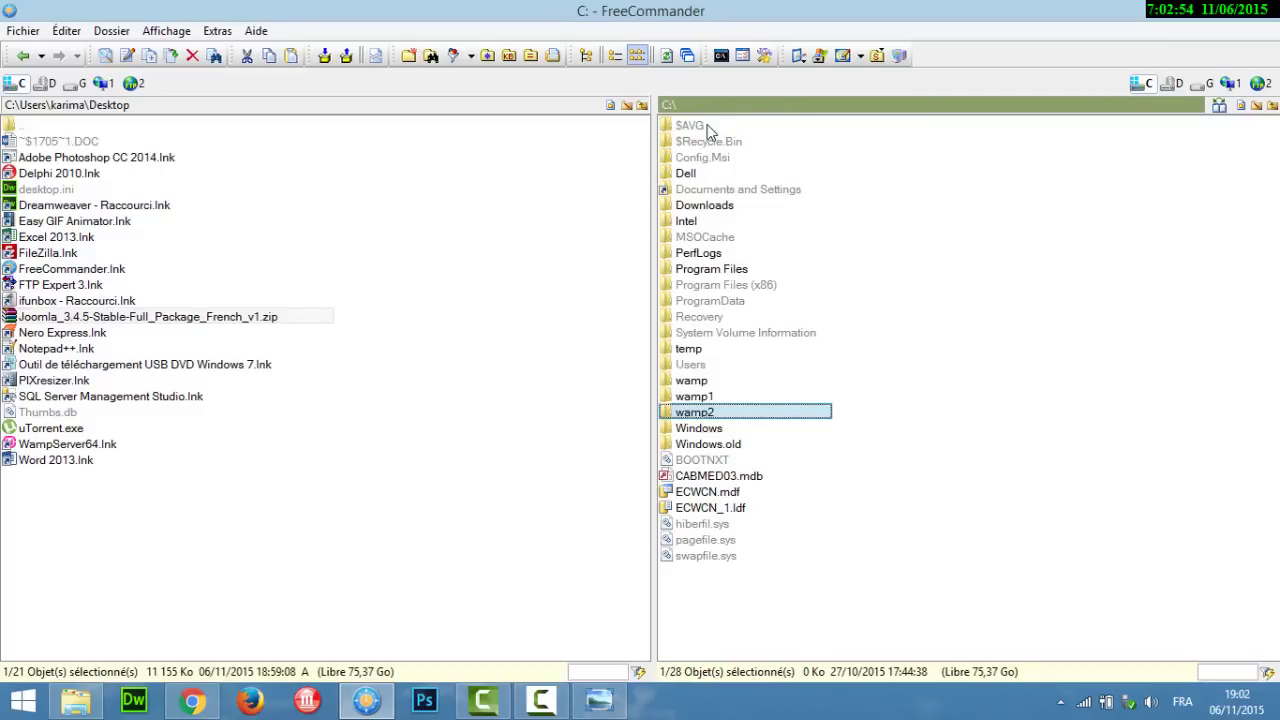
double_click(697, 390)
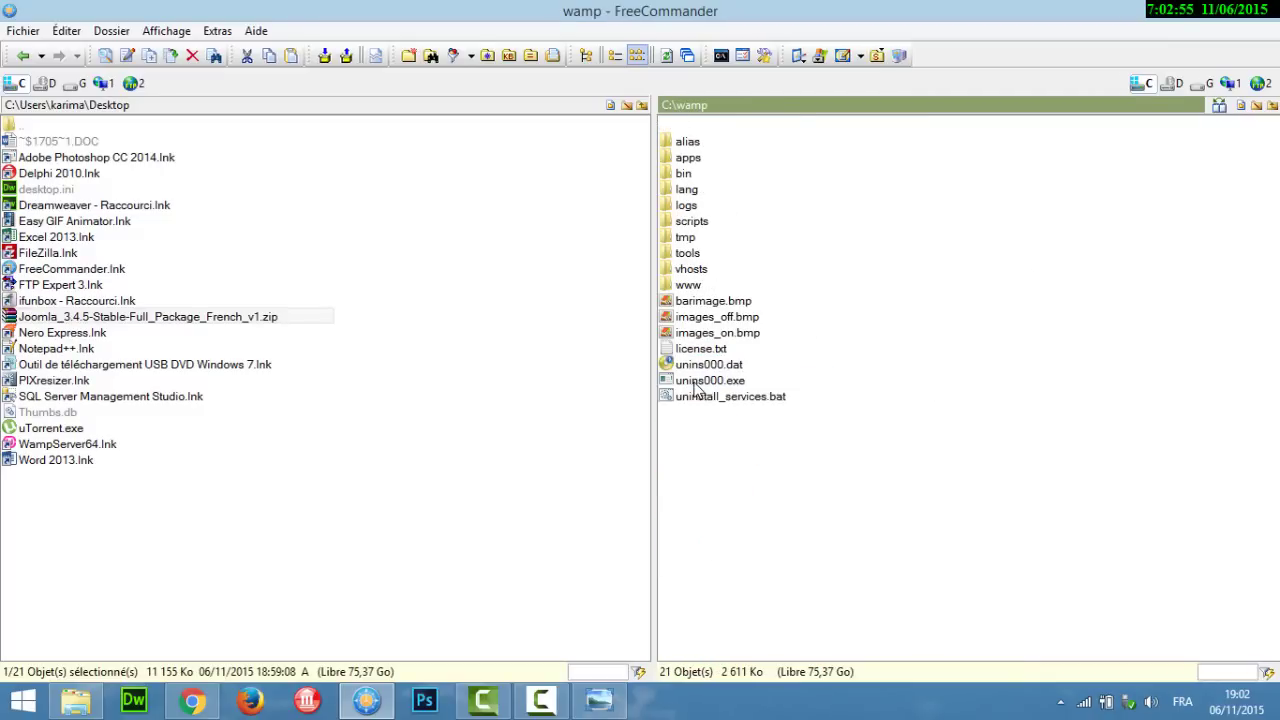
click(697, 287)
double_click(697, 287)
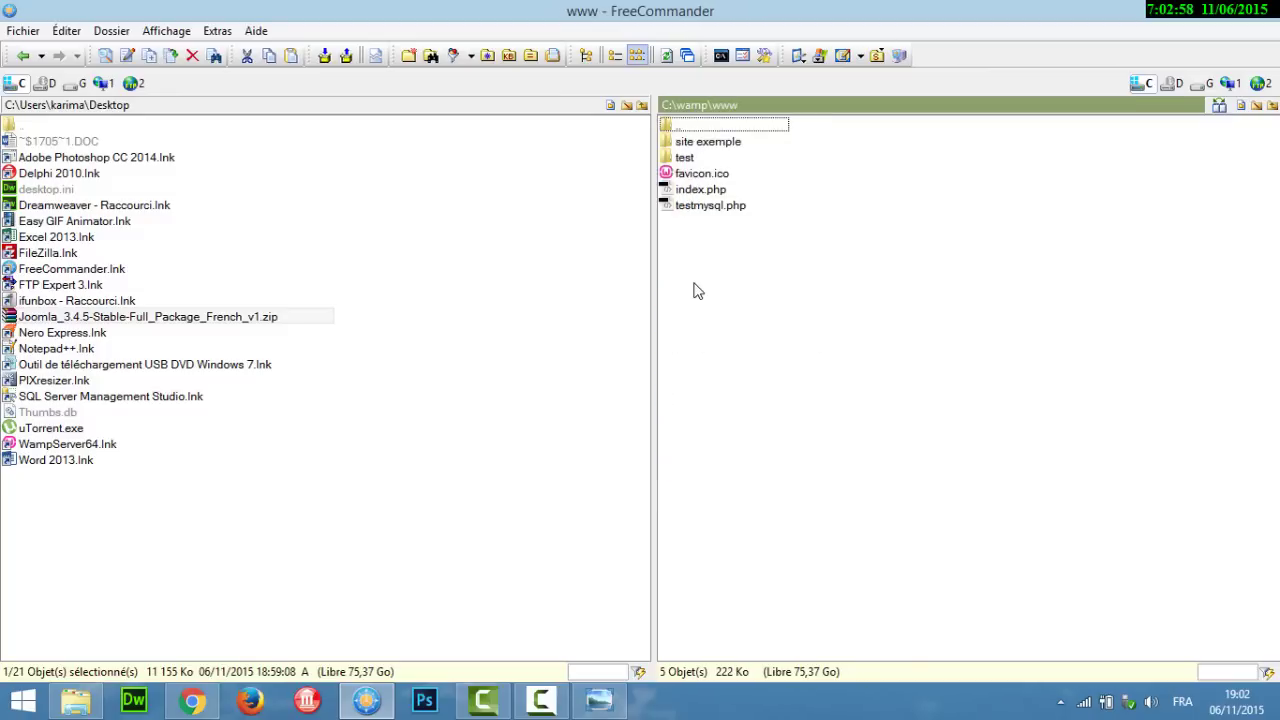
double_click(712, 143)
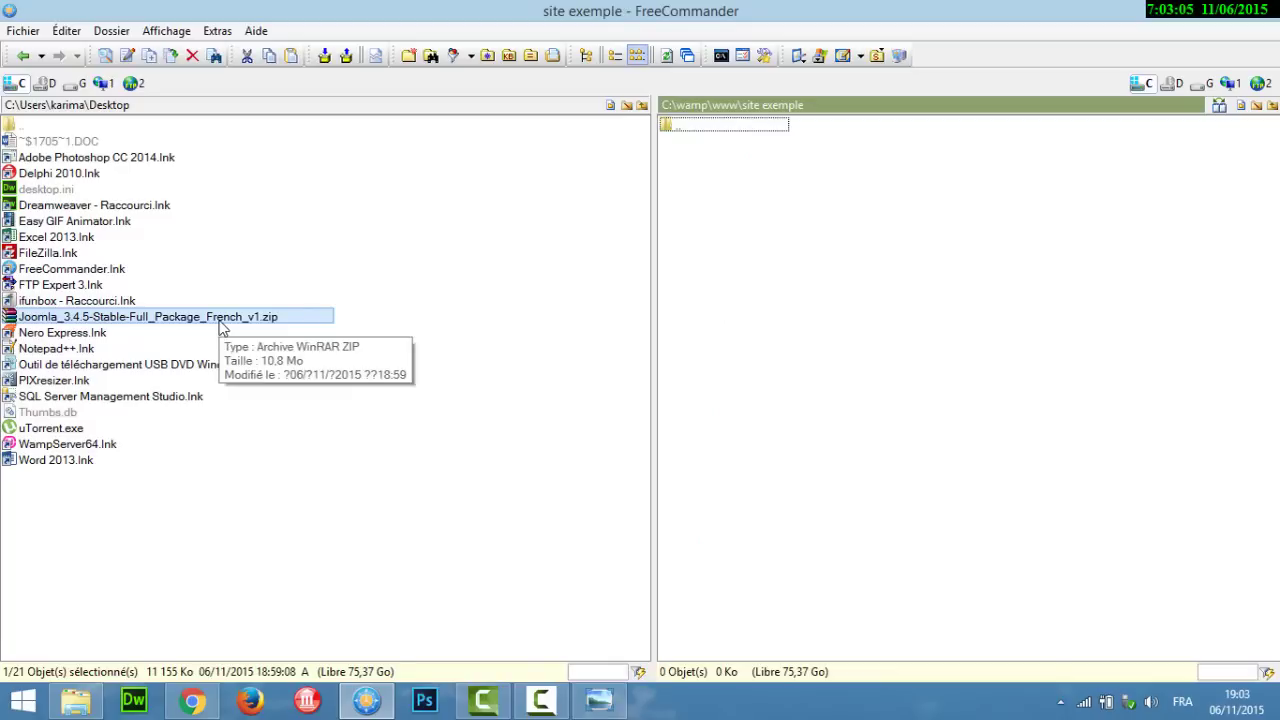
click(222, 328)
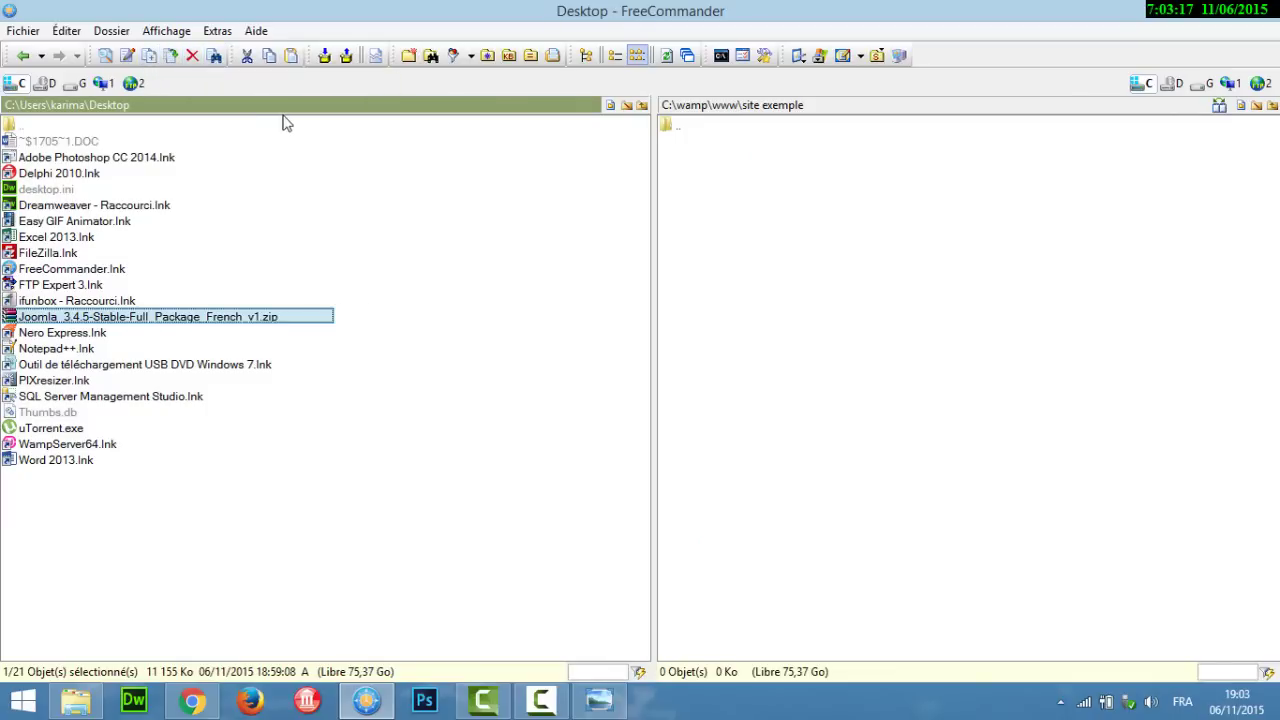
Step: Extract the Joomla zip into C:\wamp\www\site exemple using Décompresser une archive
click(345, 60)
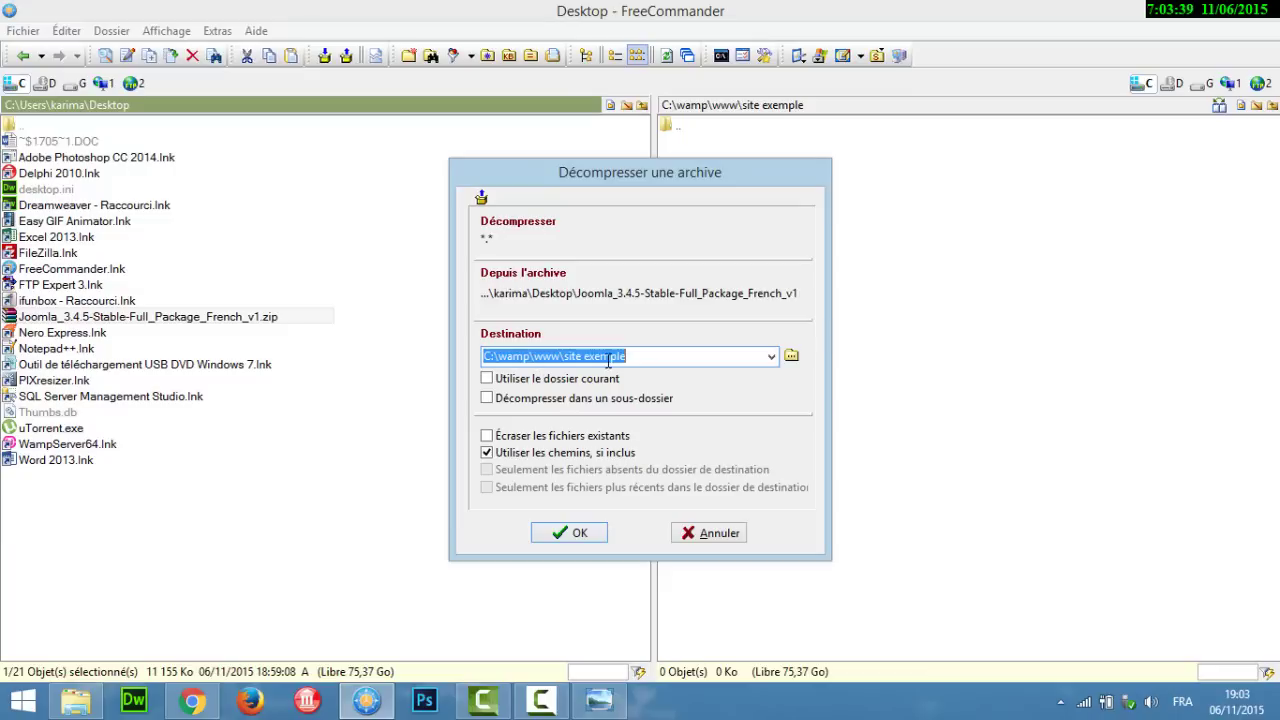
click(583, 534)
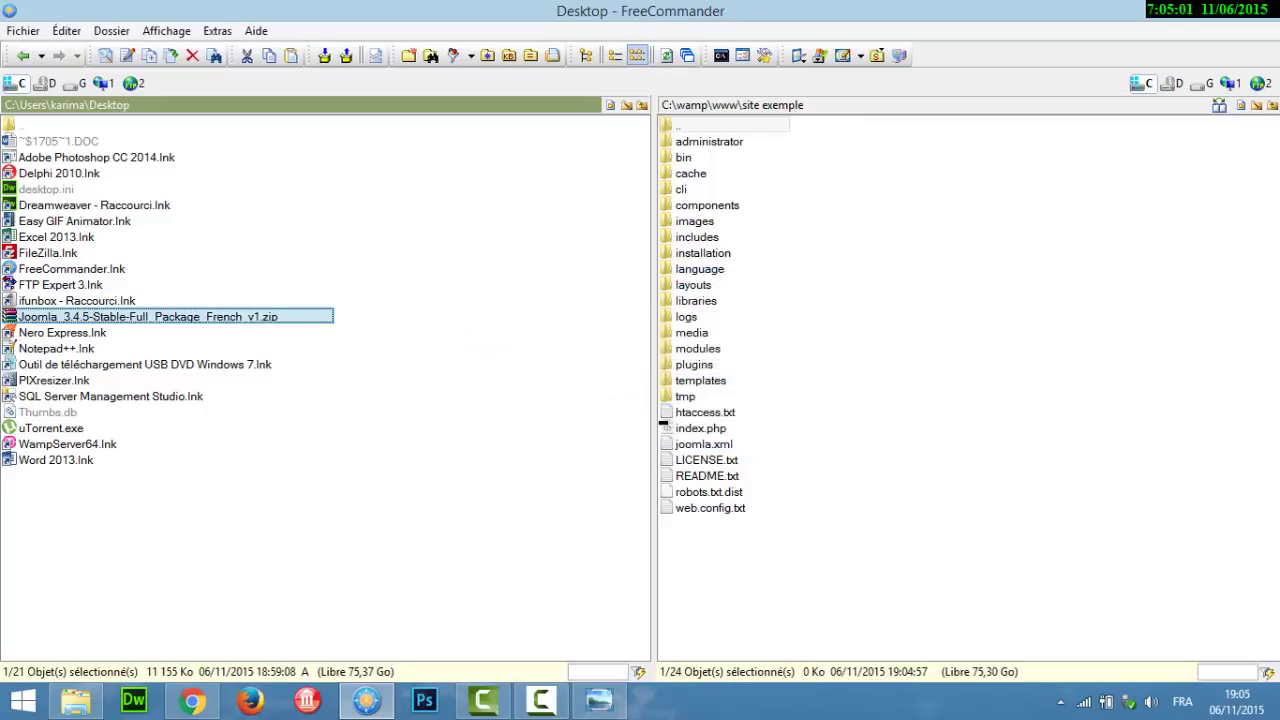
Step: From WampServer's Localhost page, open the site exemple project, which fails with 'Page Web inaccessible'
click(1061, 702)
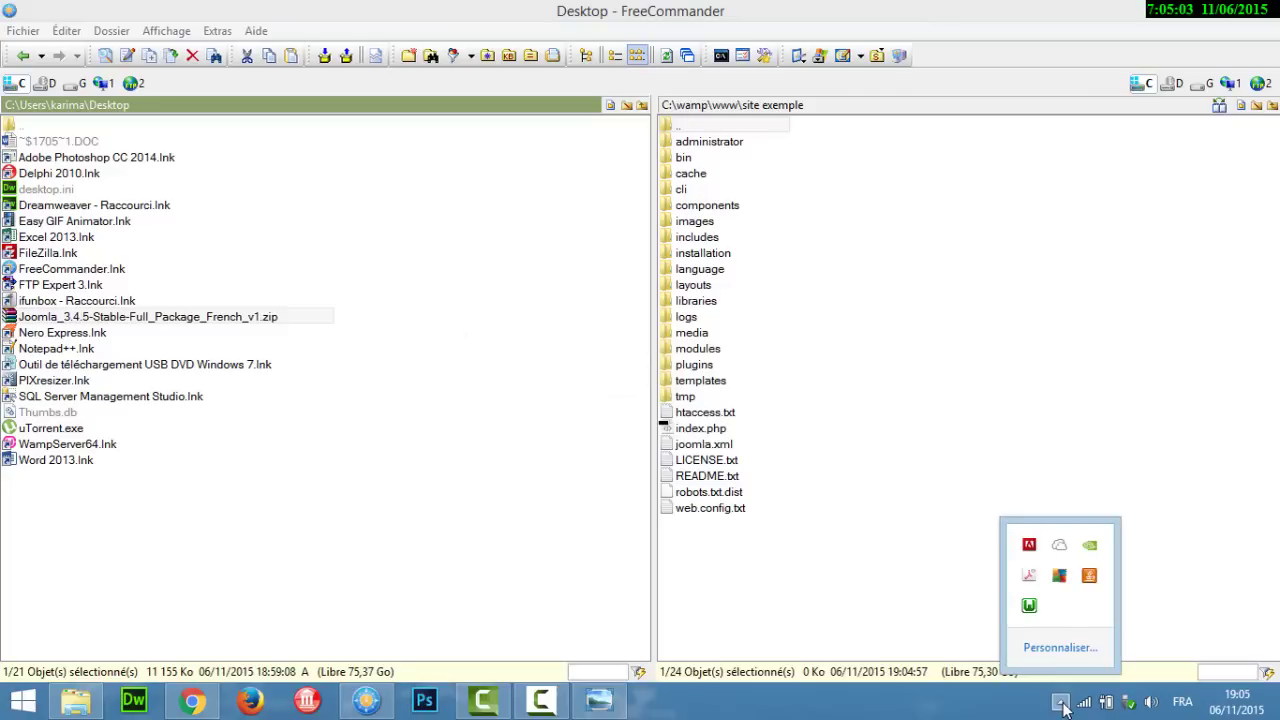
click(1030, 608)
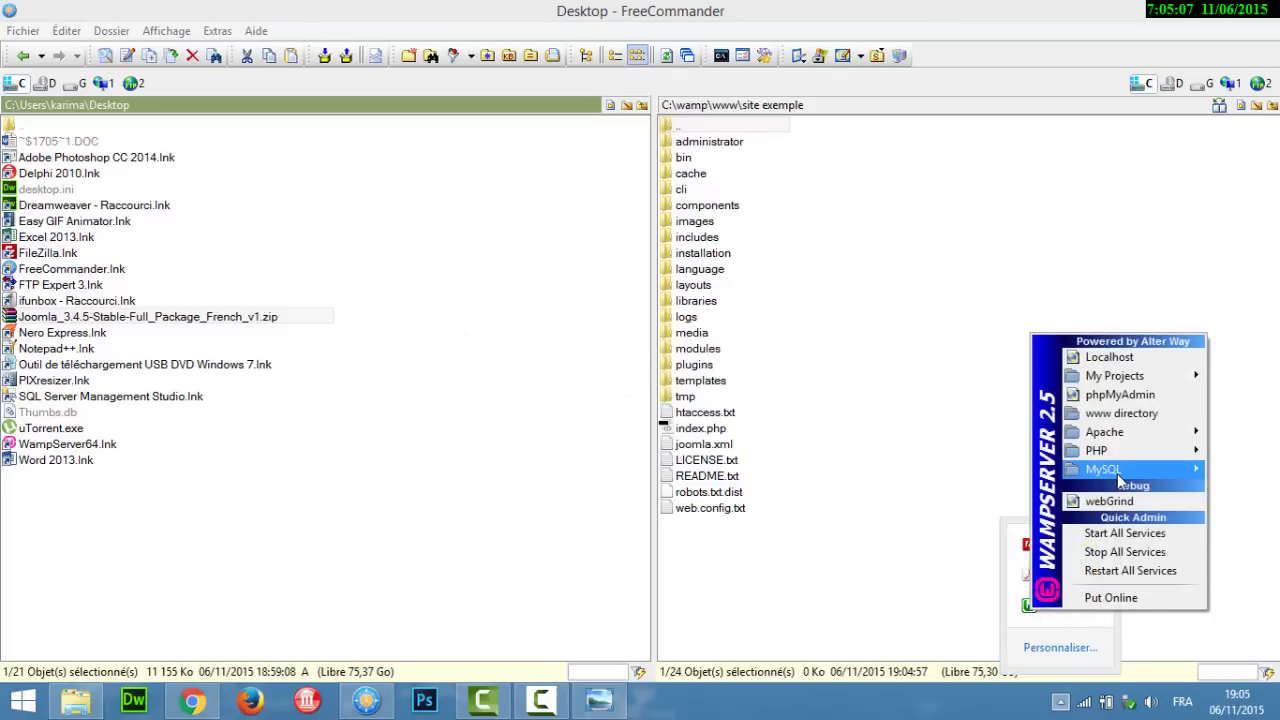
click(1127, 362)
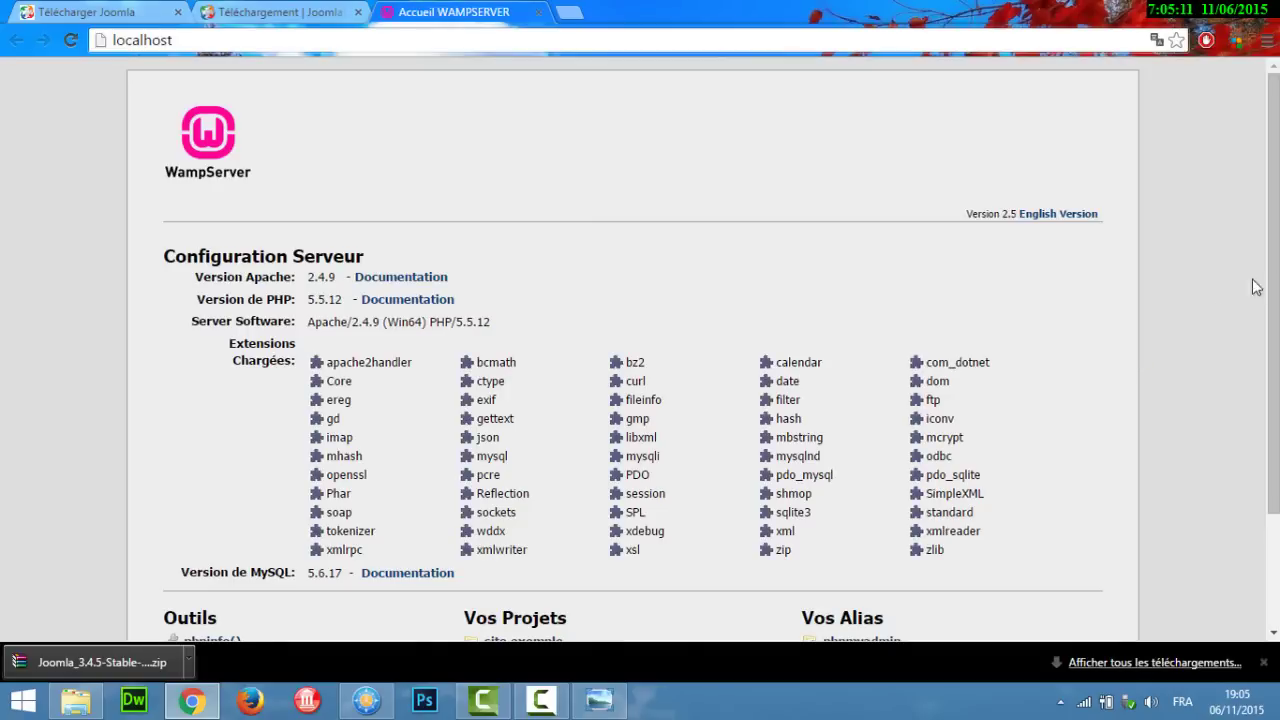
scroll(1272, 290, down, 2)
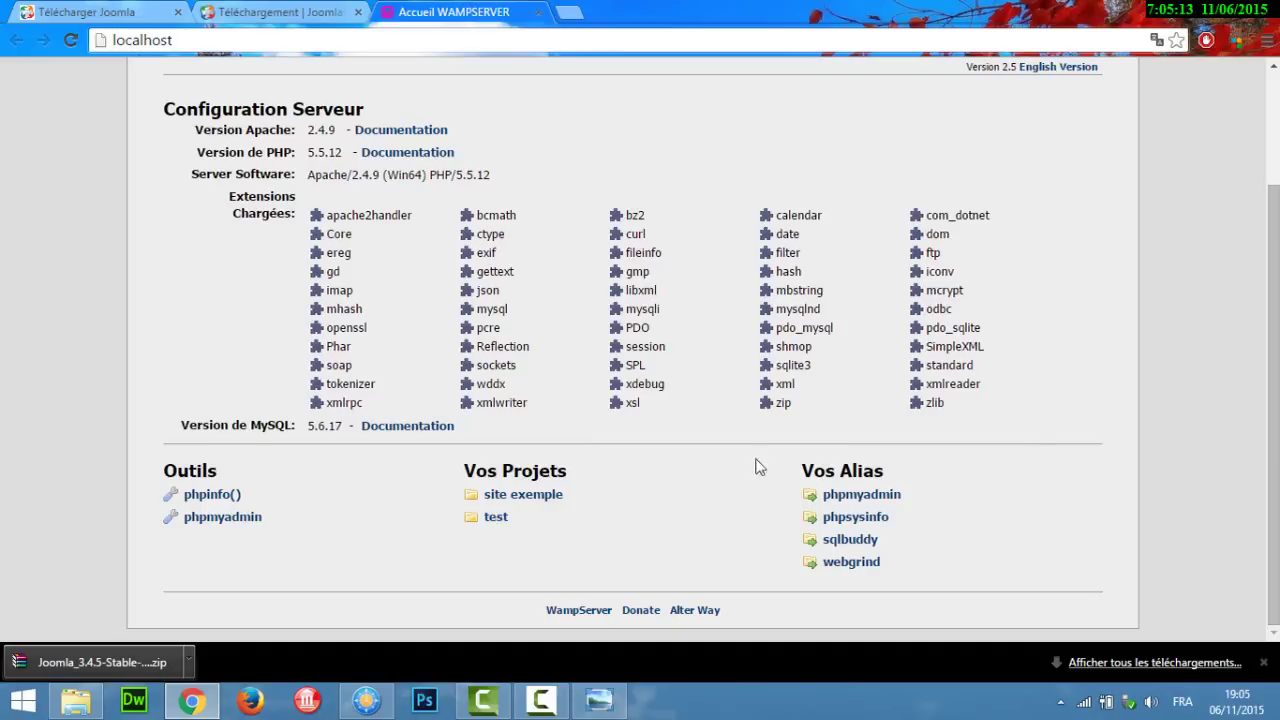
click(521, 497)
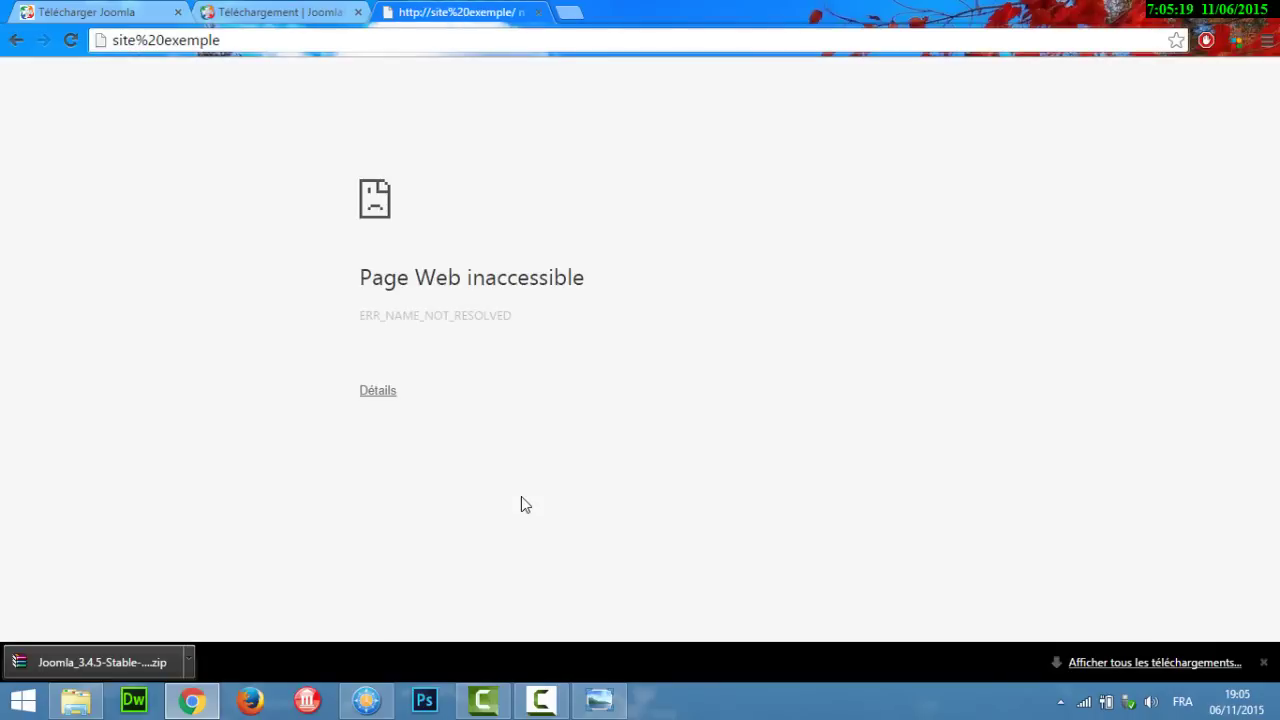
click(1263, 663)
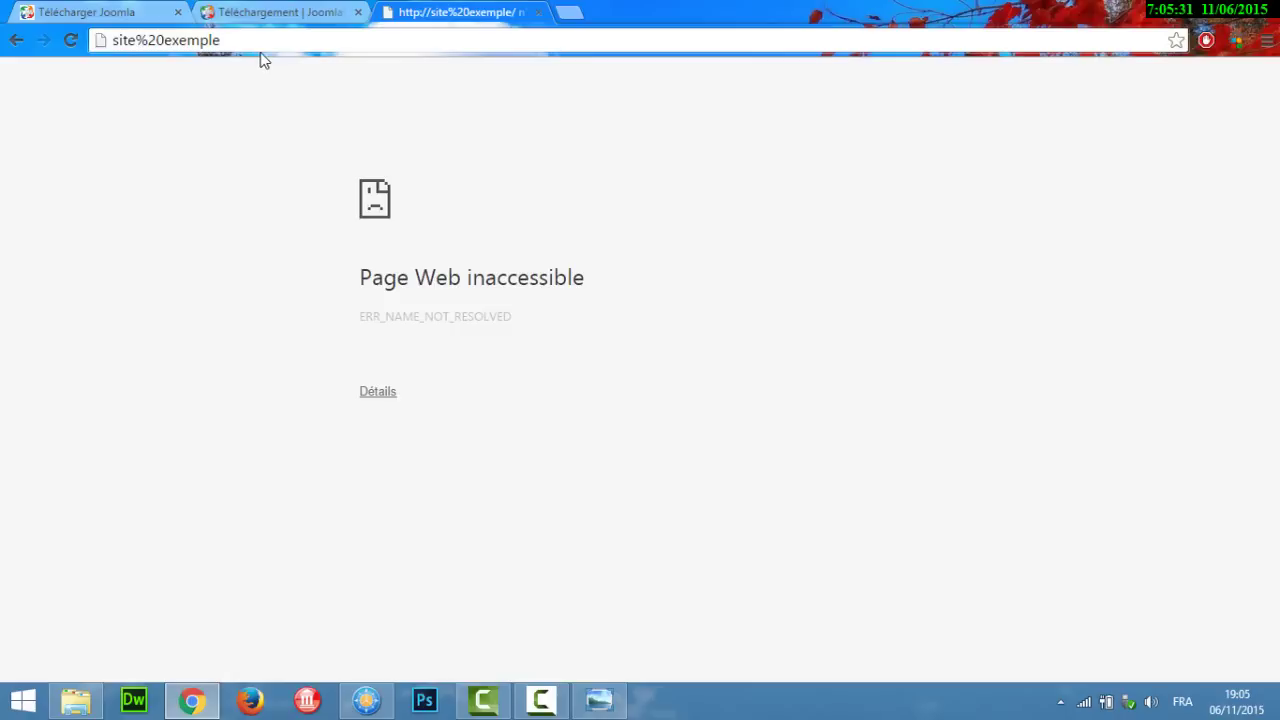
click(112, 42)
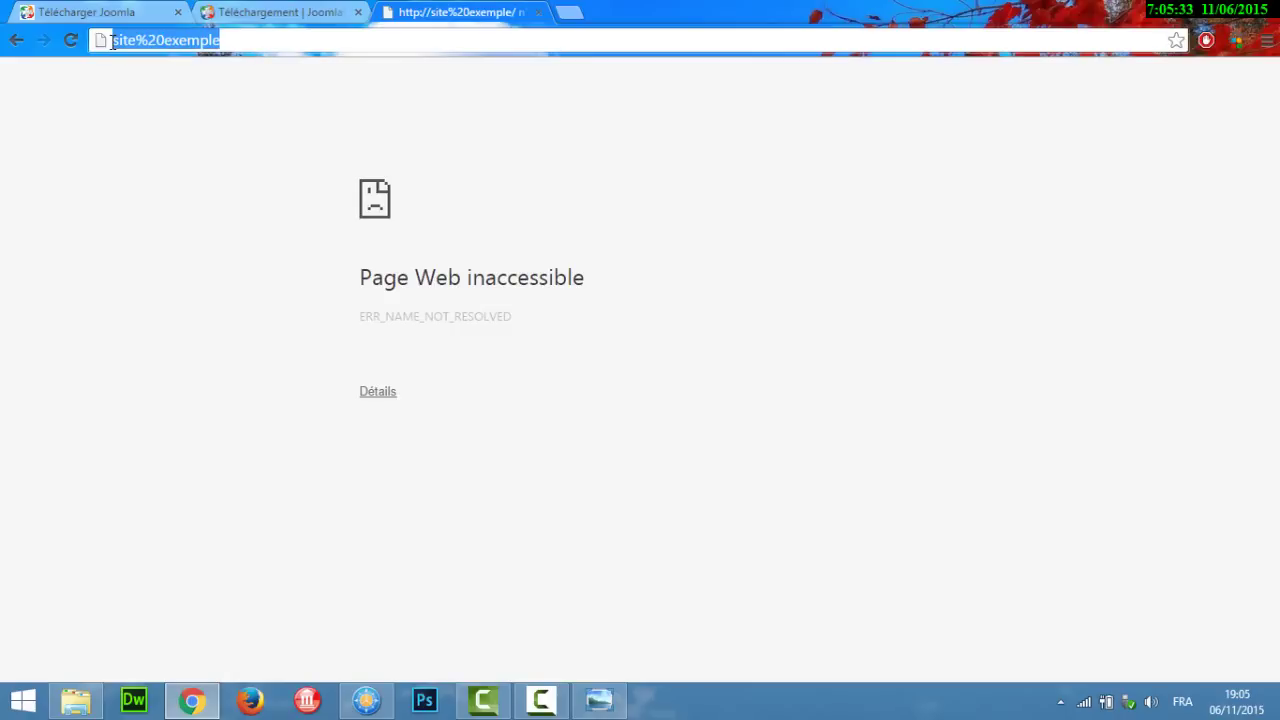
Step: Prefix the address with localhost/ to load the Joomla installer at localhost/site%20exemple
click(112, 40)
text(localh)
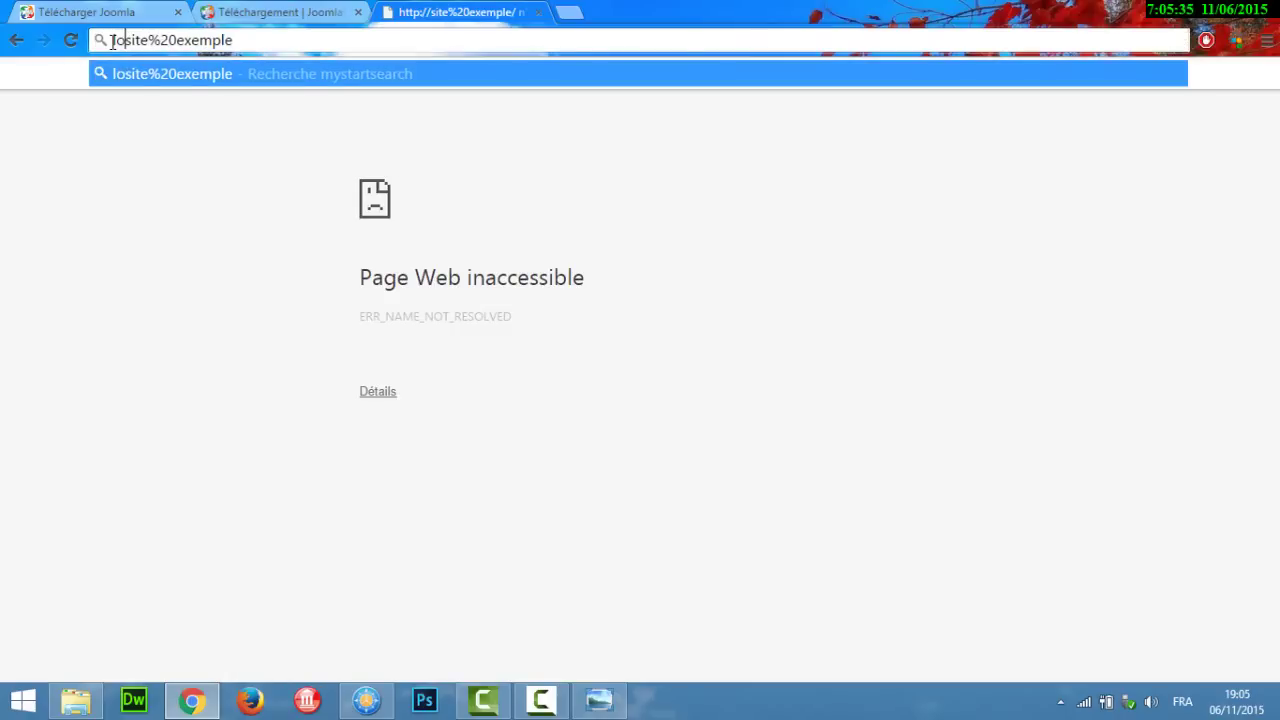
text(ost)
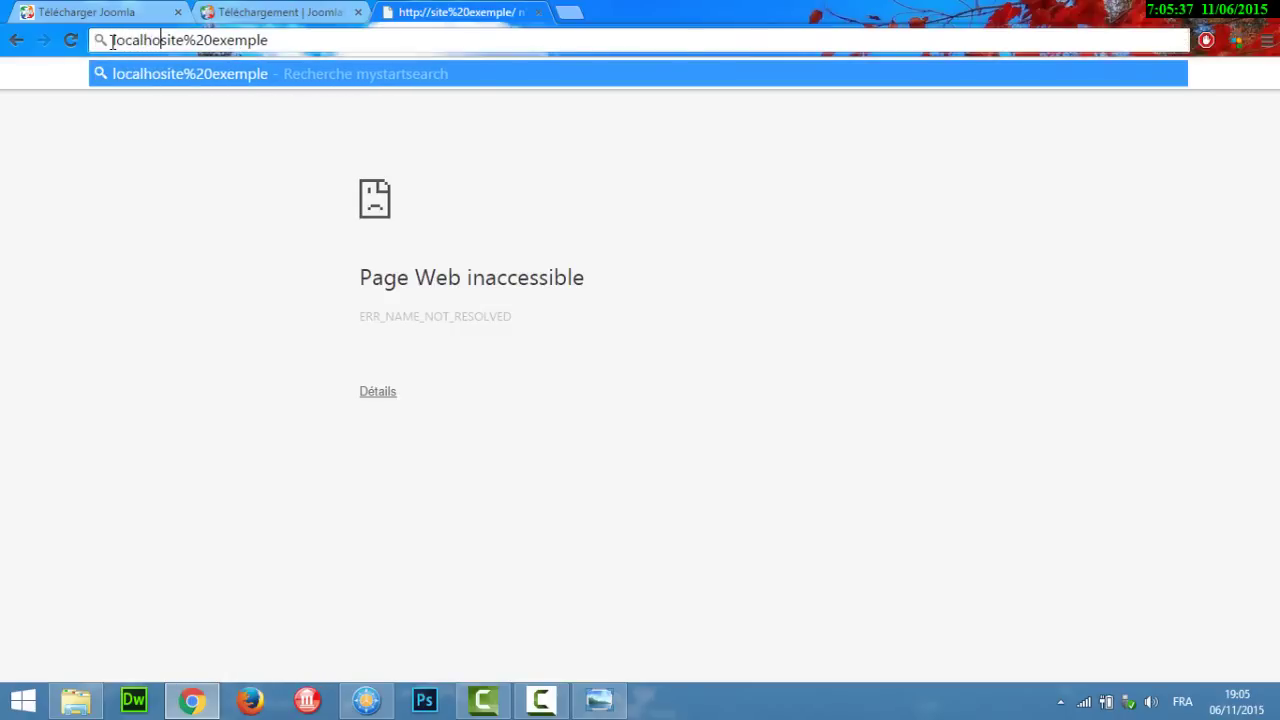
text(/)
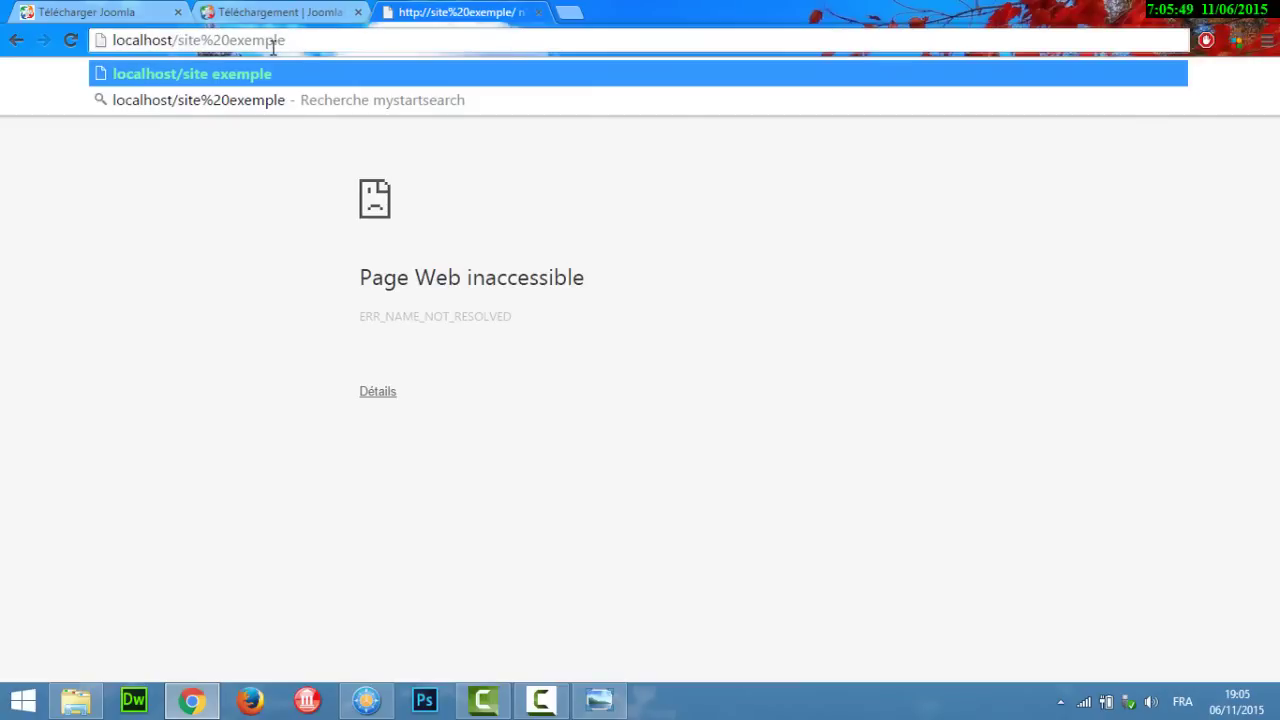
key(Return)
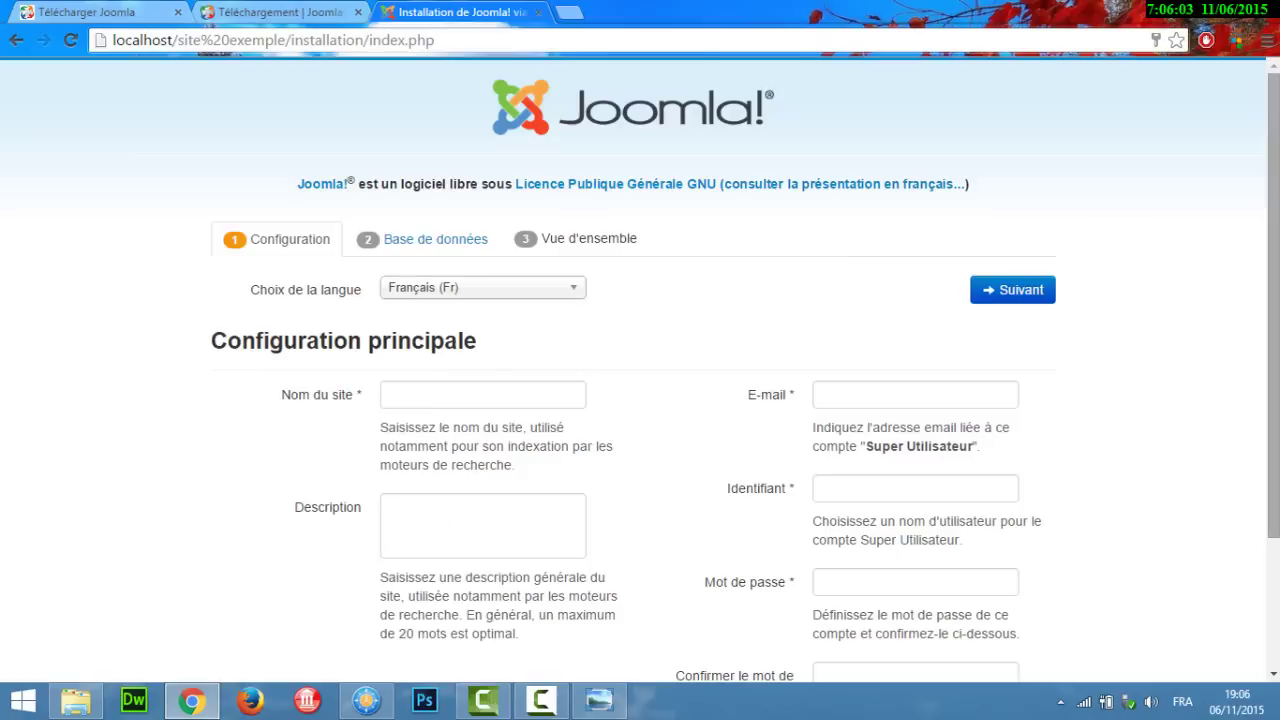
drag(1273, 265, 1273, 327)
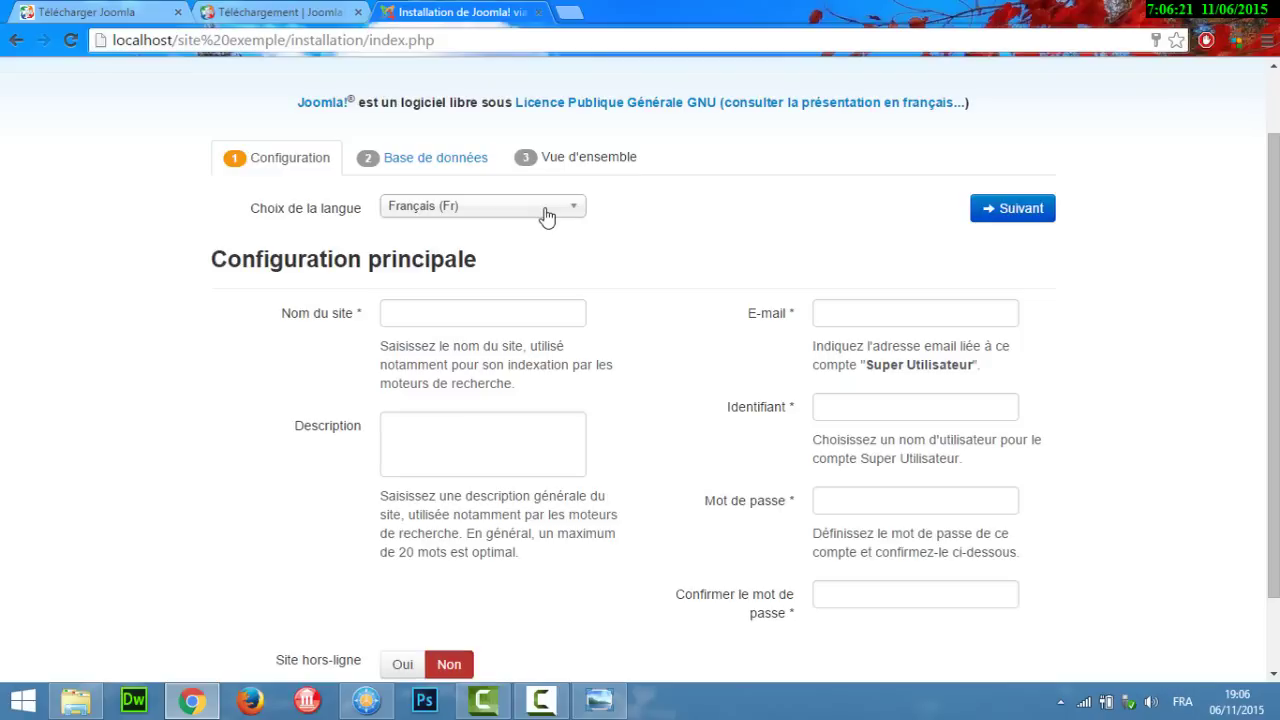
click(546, 217)
scroll(574, 316, up, 1)
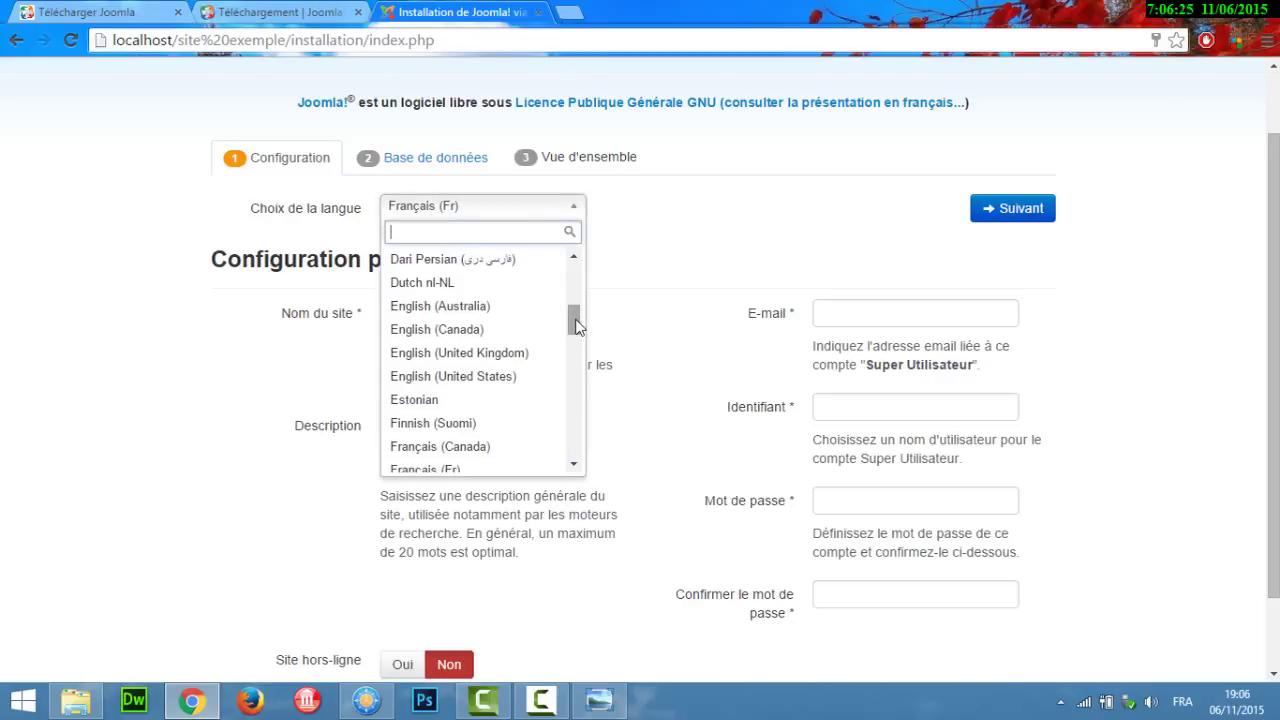
click(677, 288)
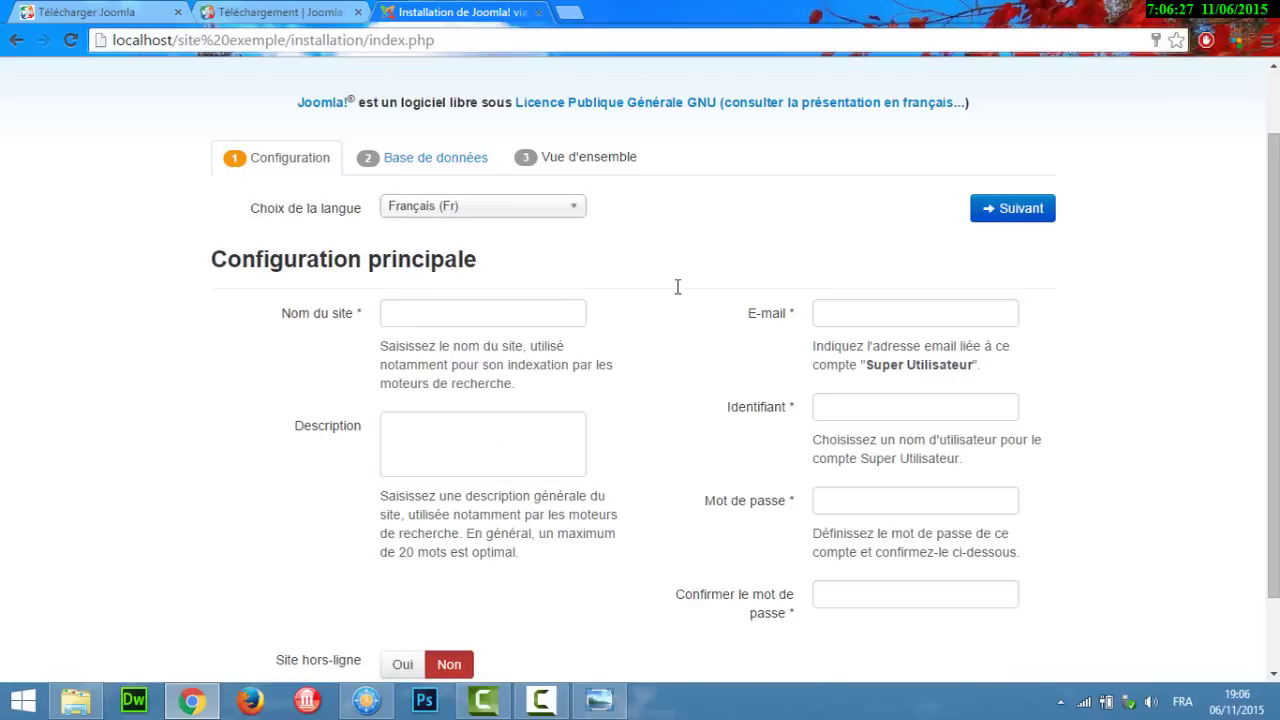
click(427, 314)
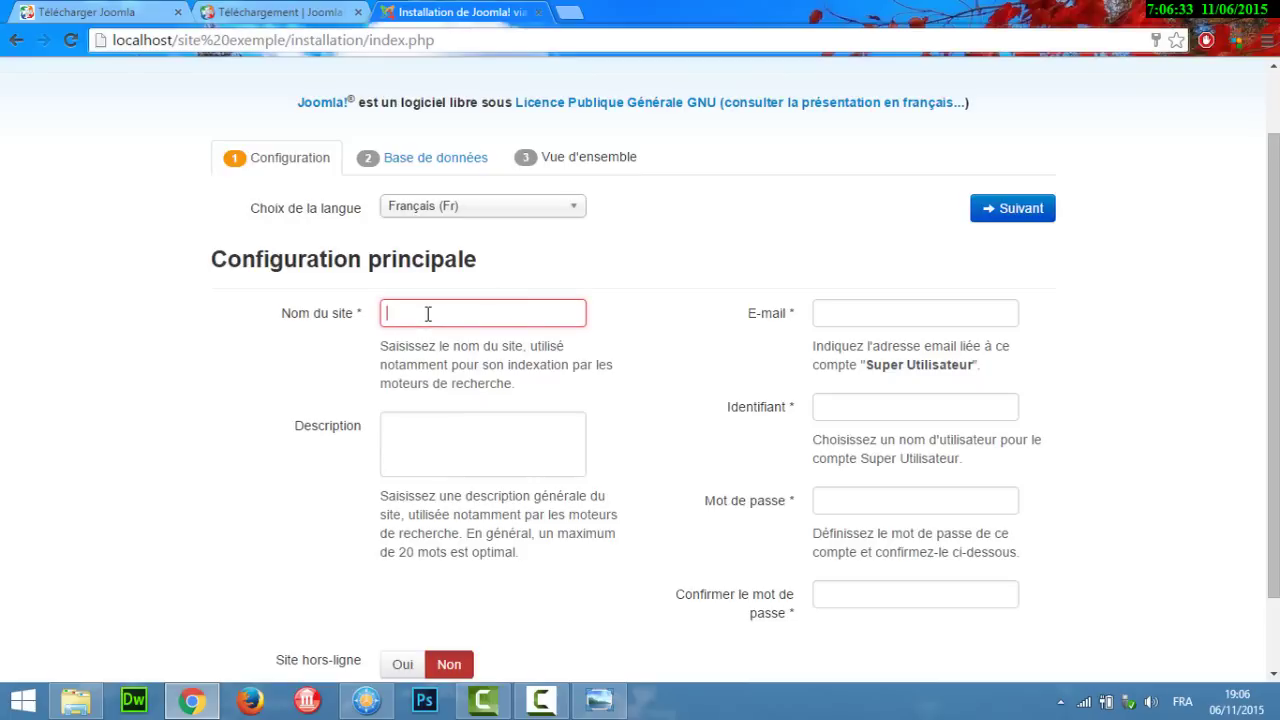
Step: Enter site name 'site exemple', the administrator e-mail, and username admin
text(si)
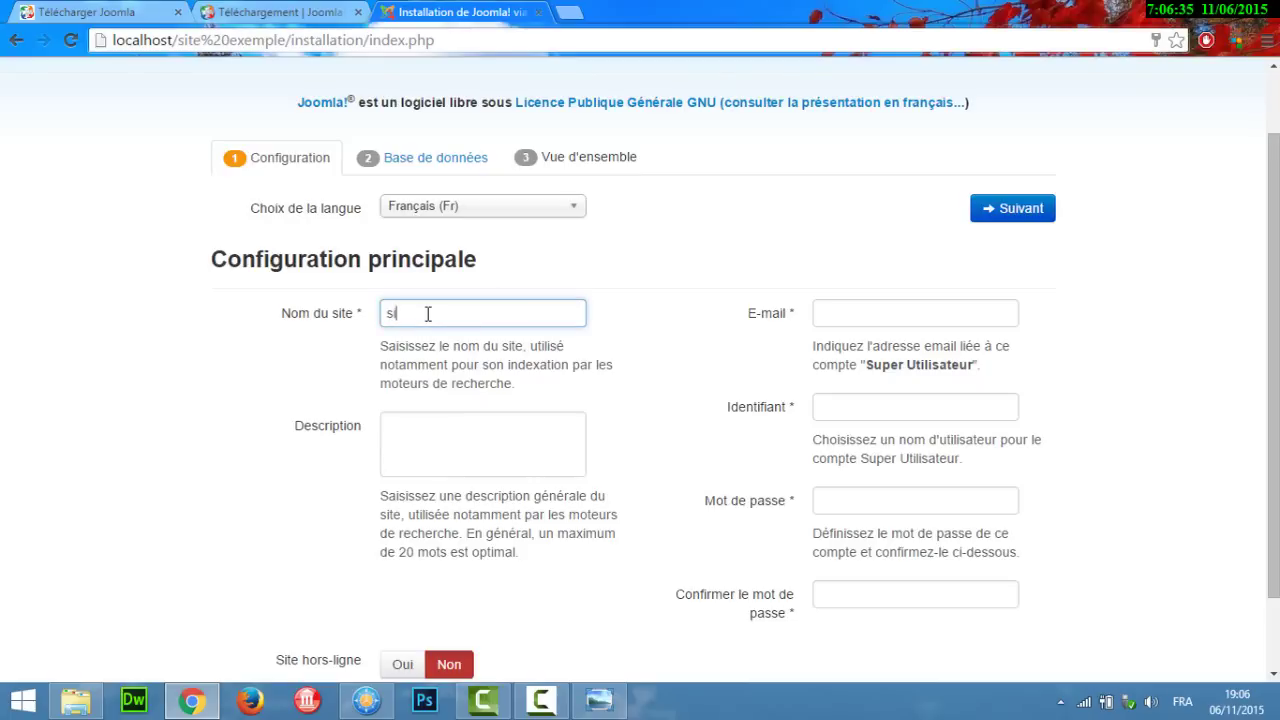
text(te exemple)
click(838, 315)
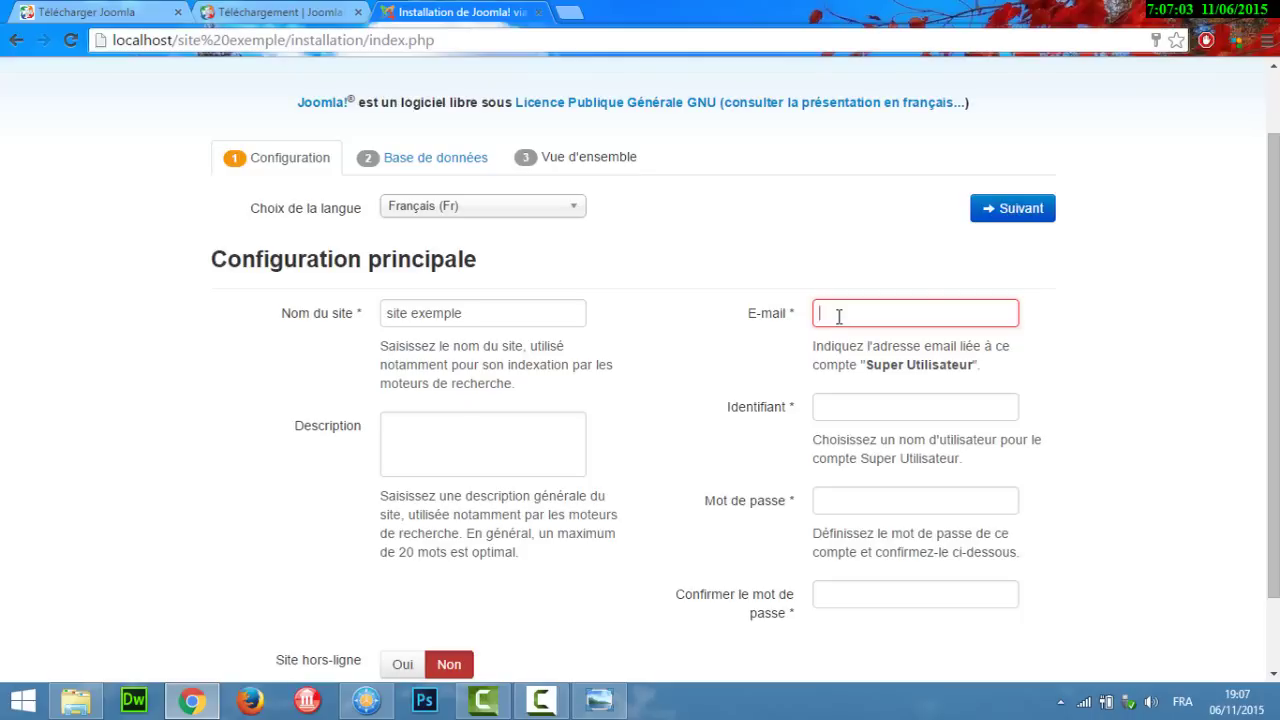
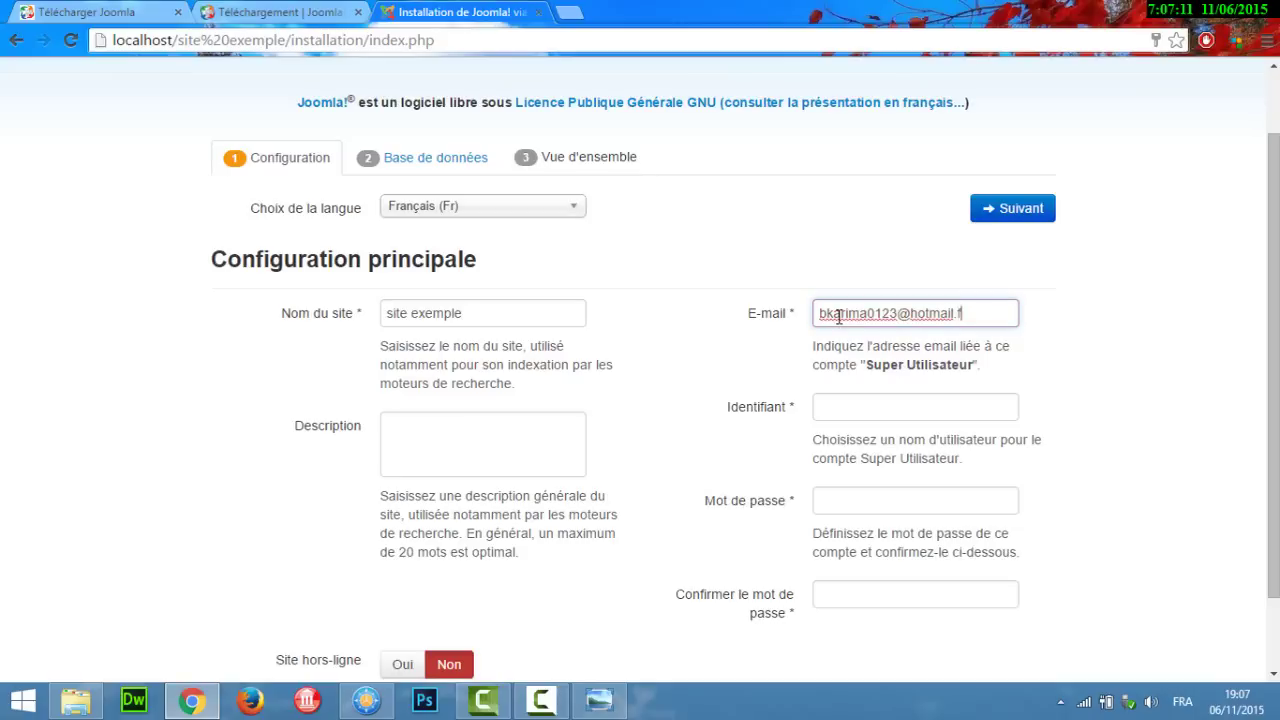
click(860, 407)
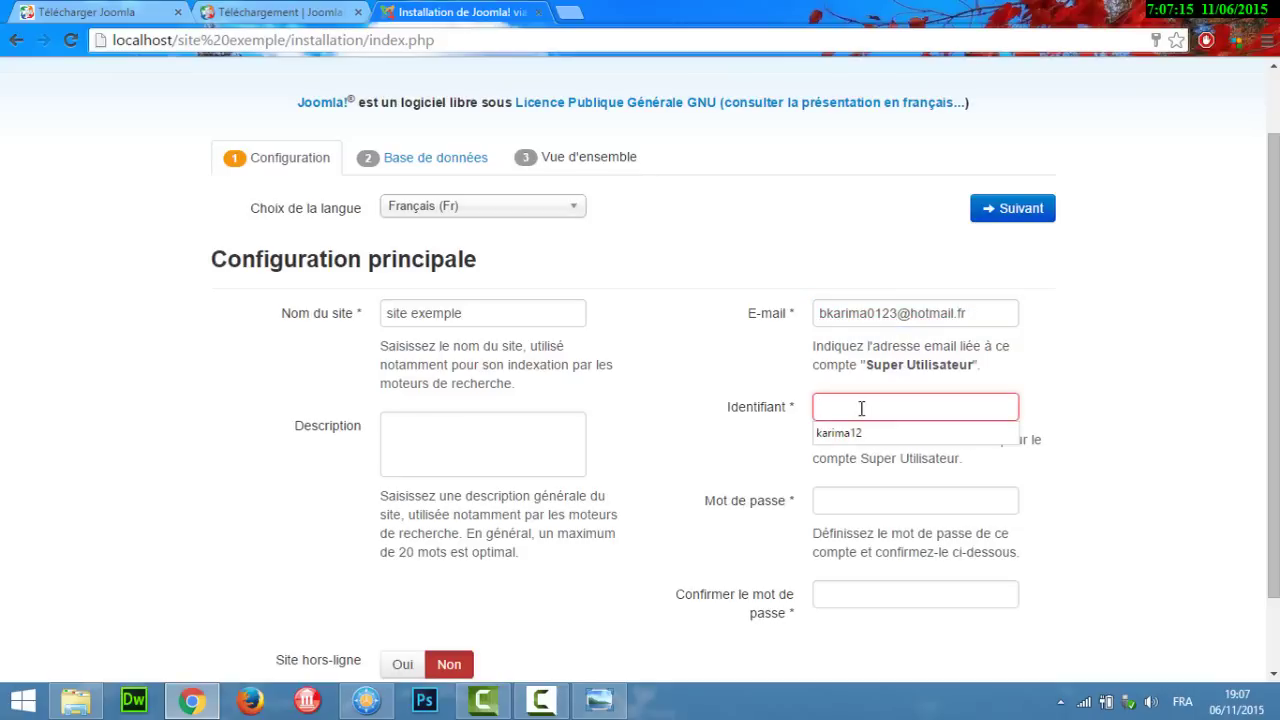
click(1157, 386)
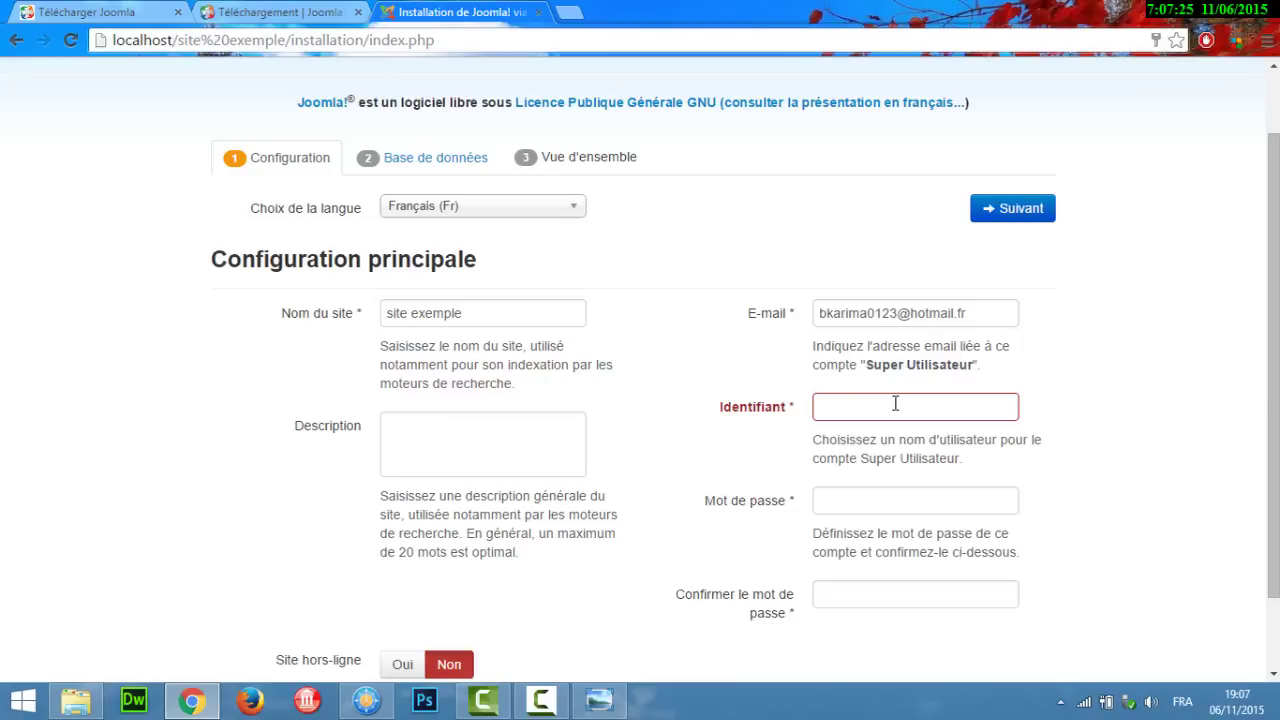
click(895, 403)
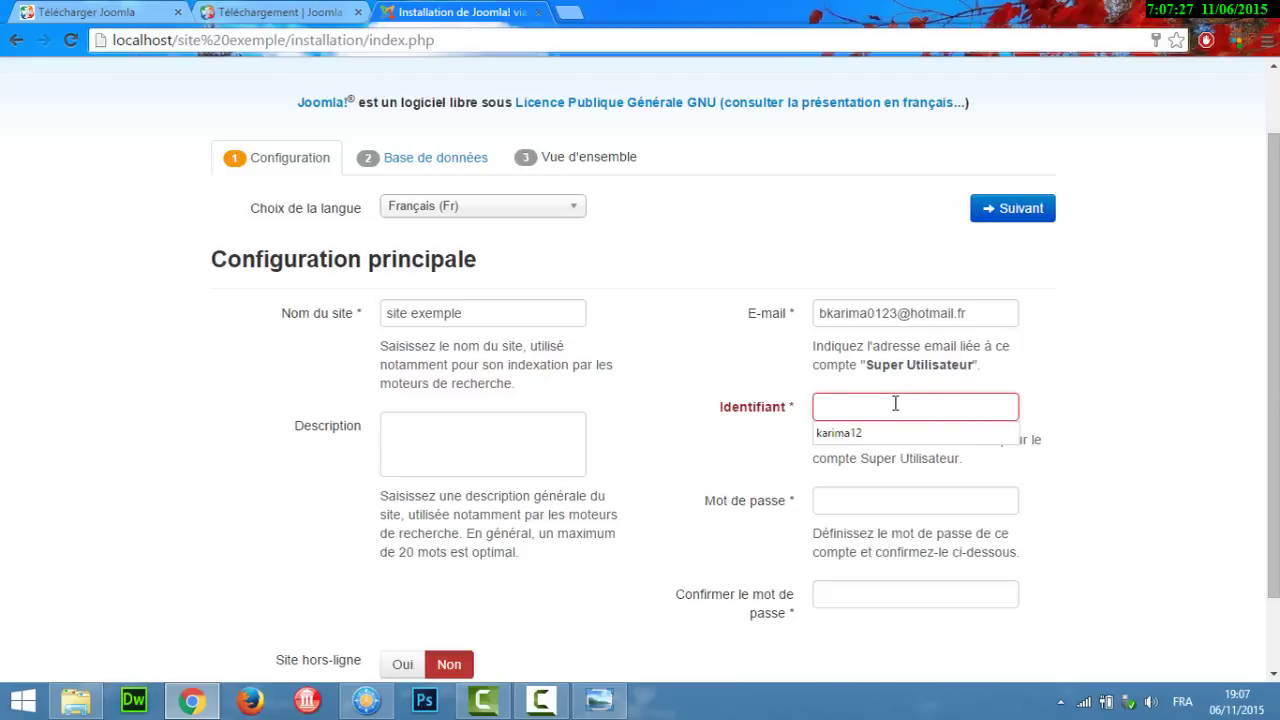
text(admin)
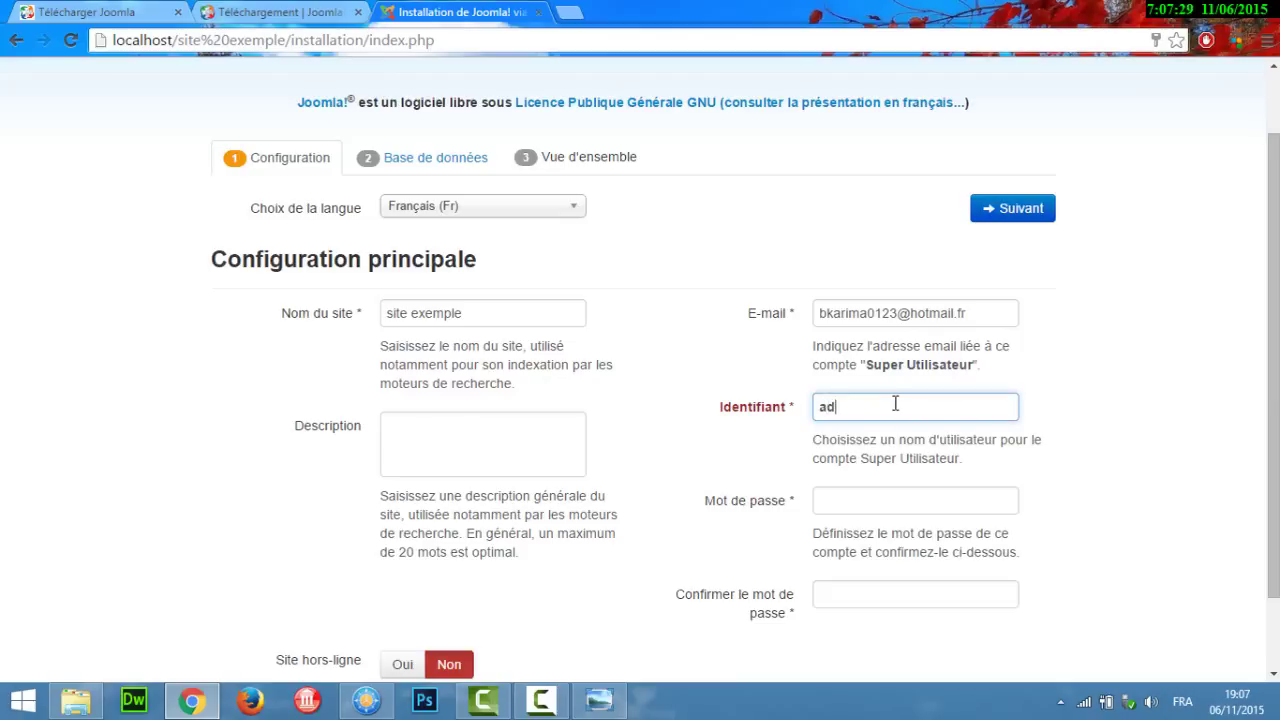
Step: Enter the administrator password and its matching confirmation
click(848, 501)
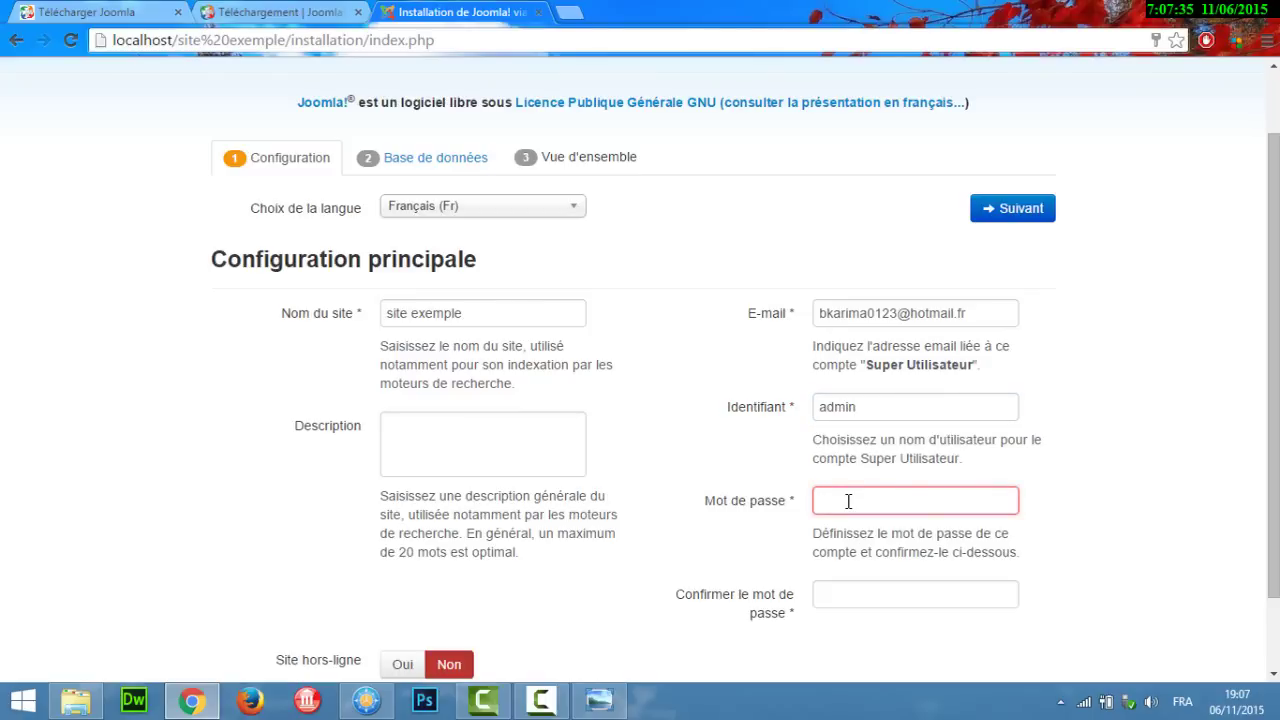
text(1234567890)
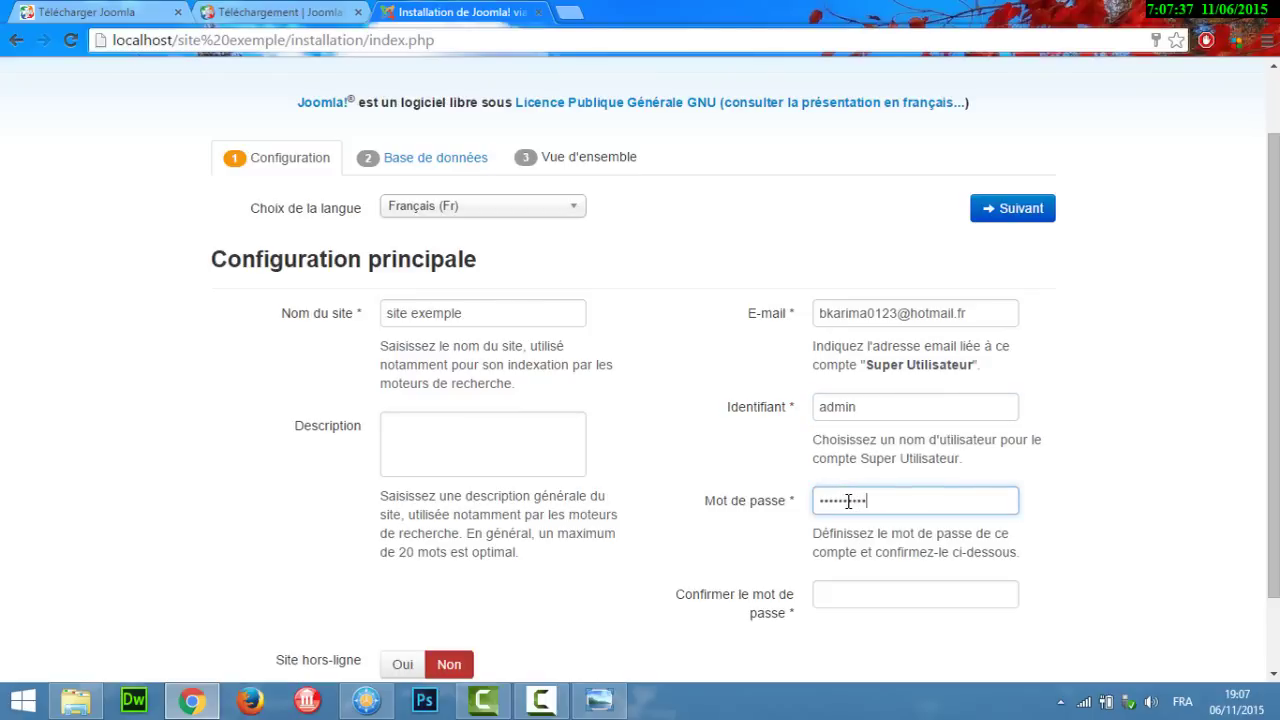
click(859, 593)
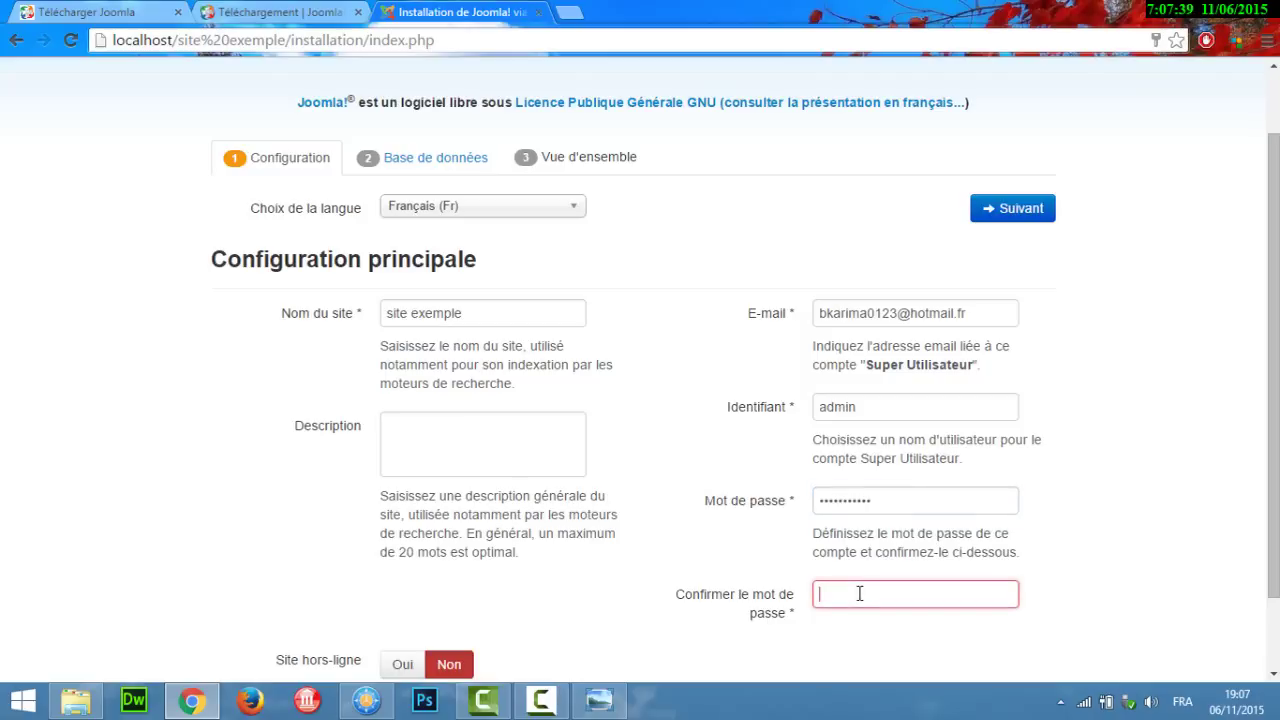
text(1234)
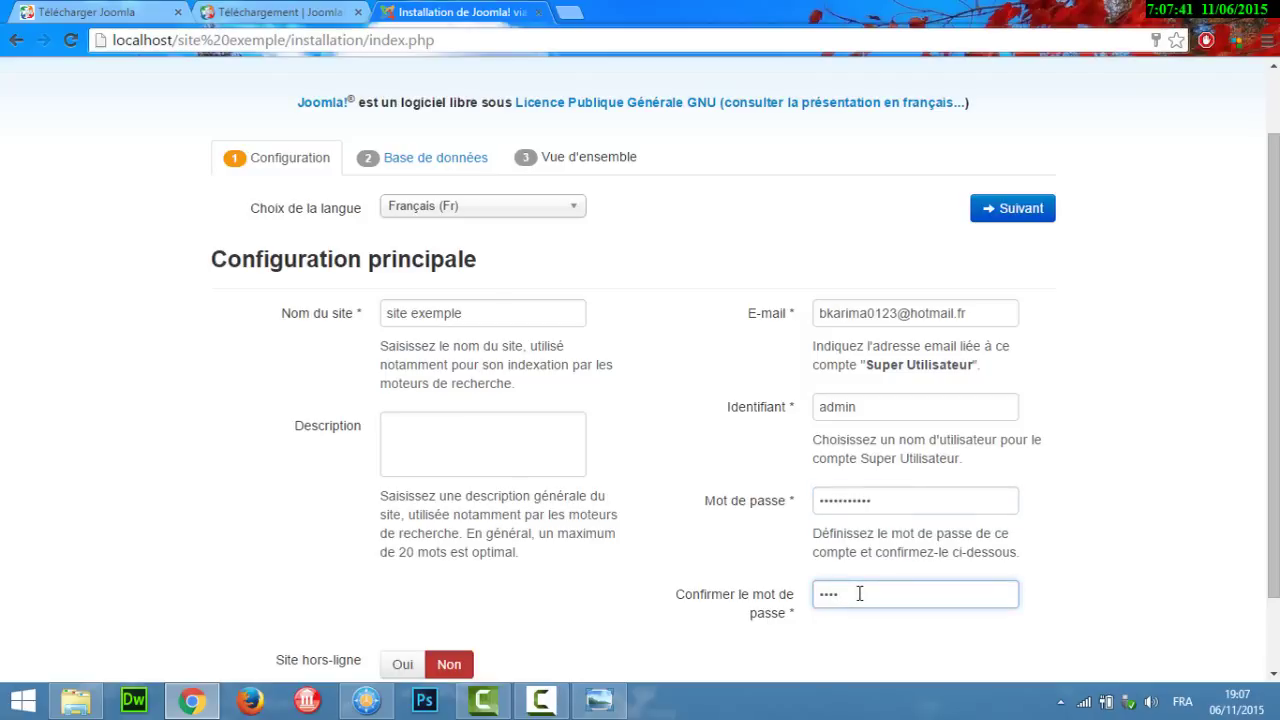
key(BackSpace)
key(BackSpace)
key(BackSpace)
key(BackSpace)
text(12345678901)
Step: Leave the site online after installation and submit the configuration for database setup
scroll(1134, 506, down, 1)
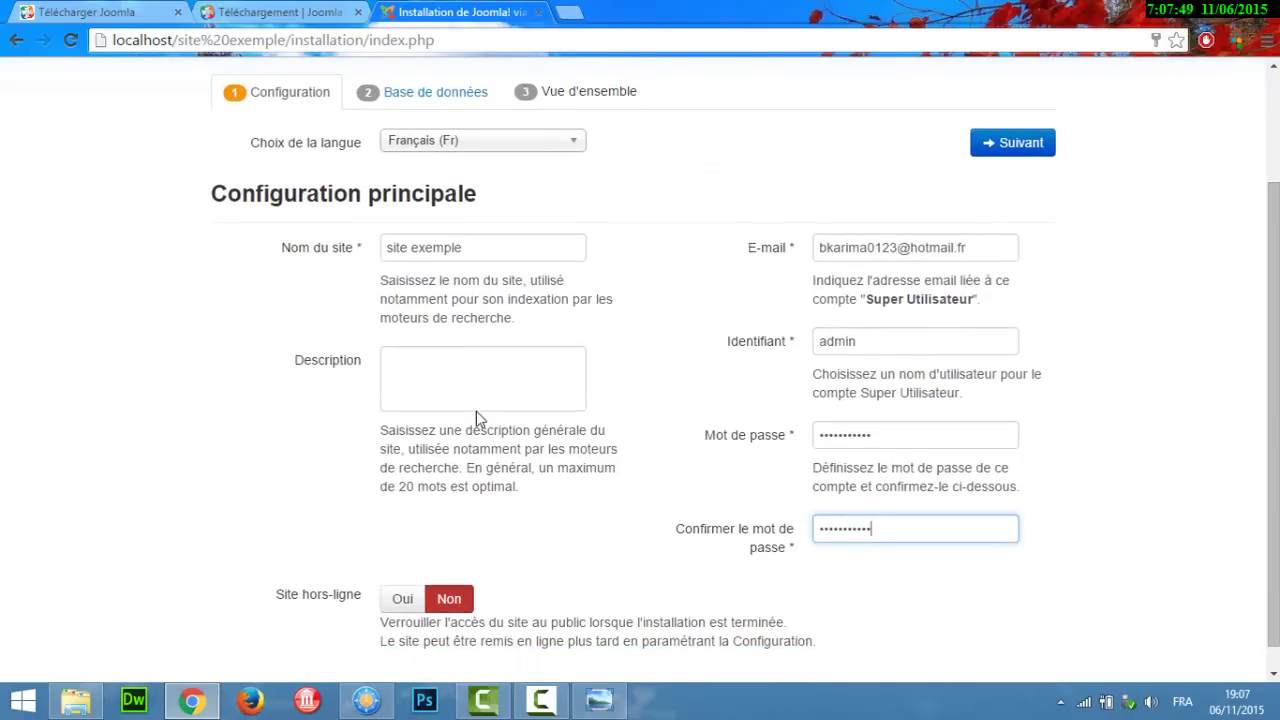
click(451, 370)
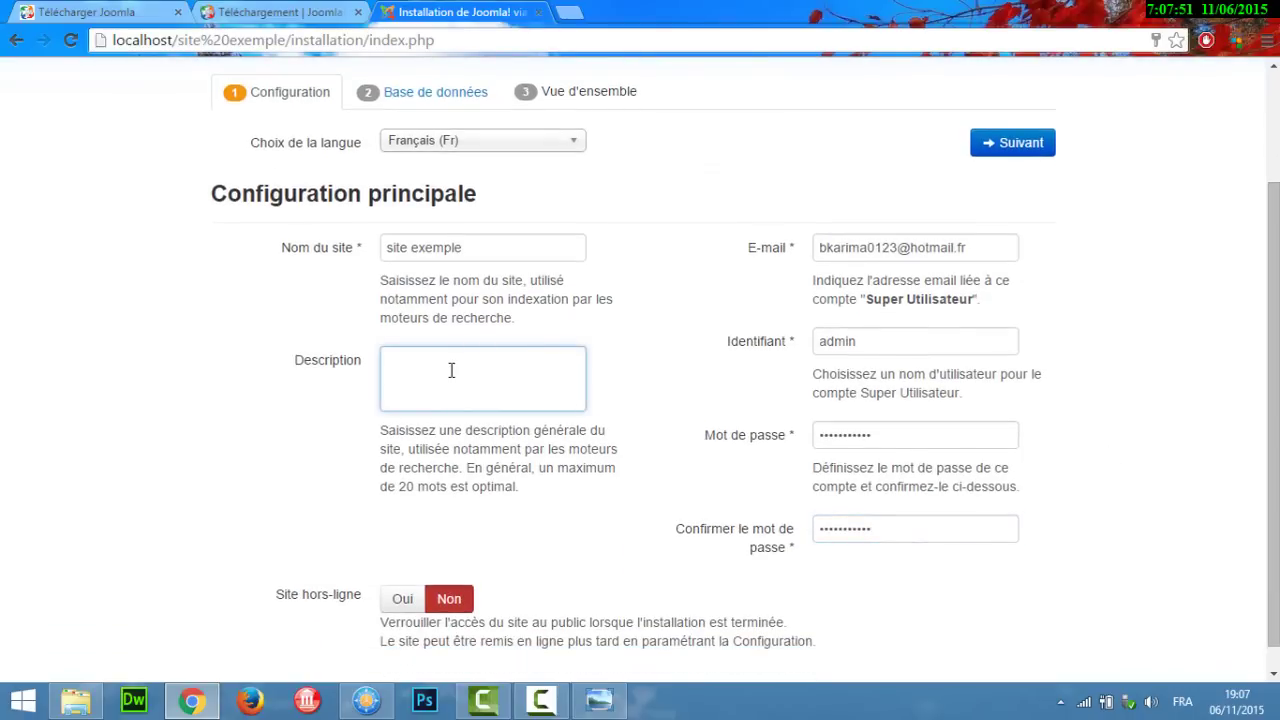
scroll(627, 609, down, 1)
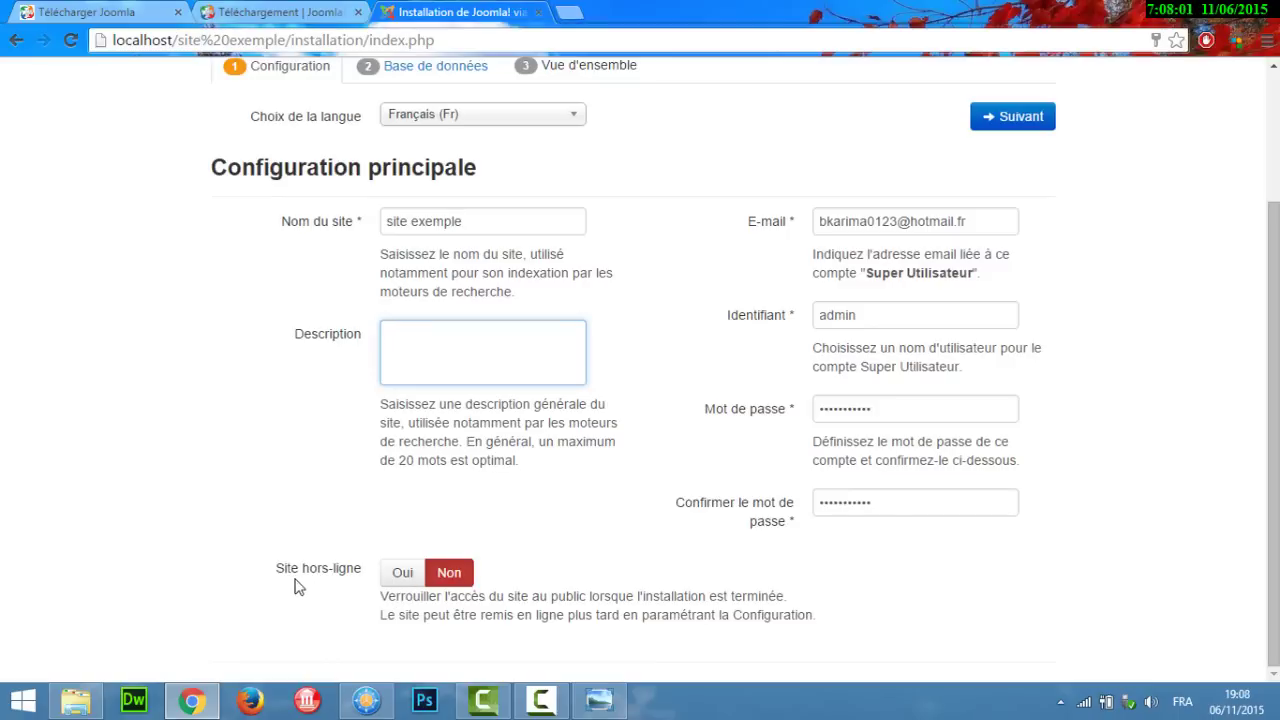
click(403, 580)
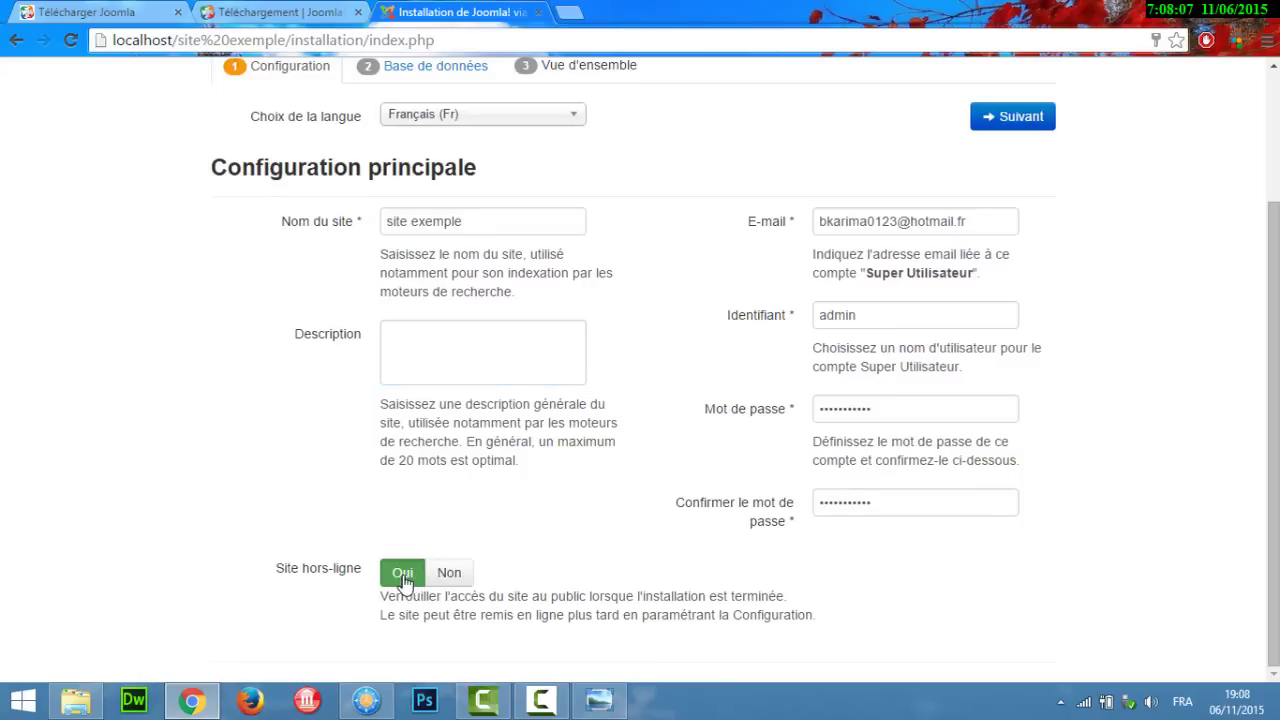
click(452, 573)
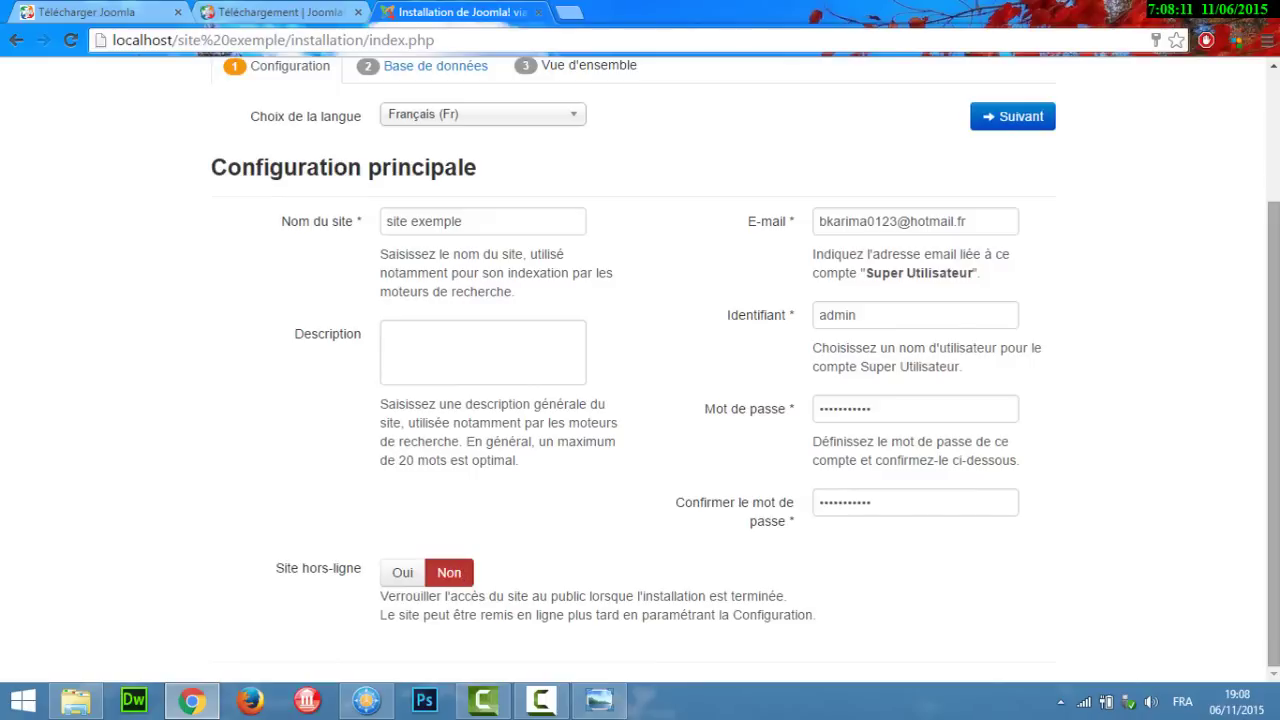
drag(1274, 420, 1274, 320)
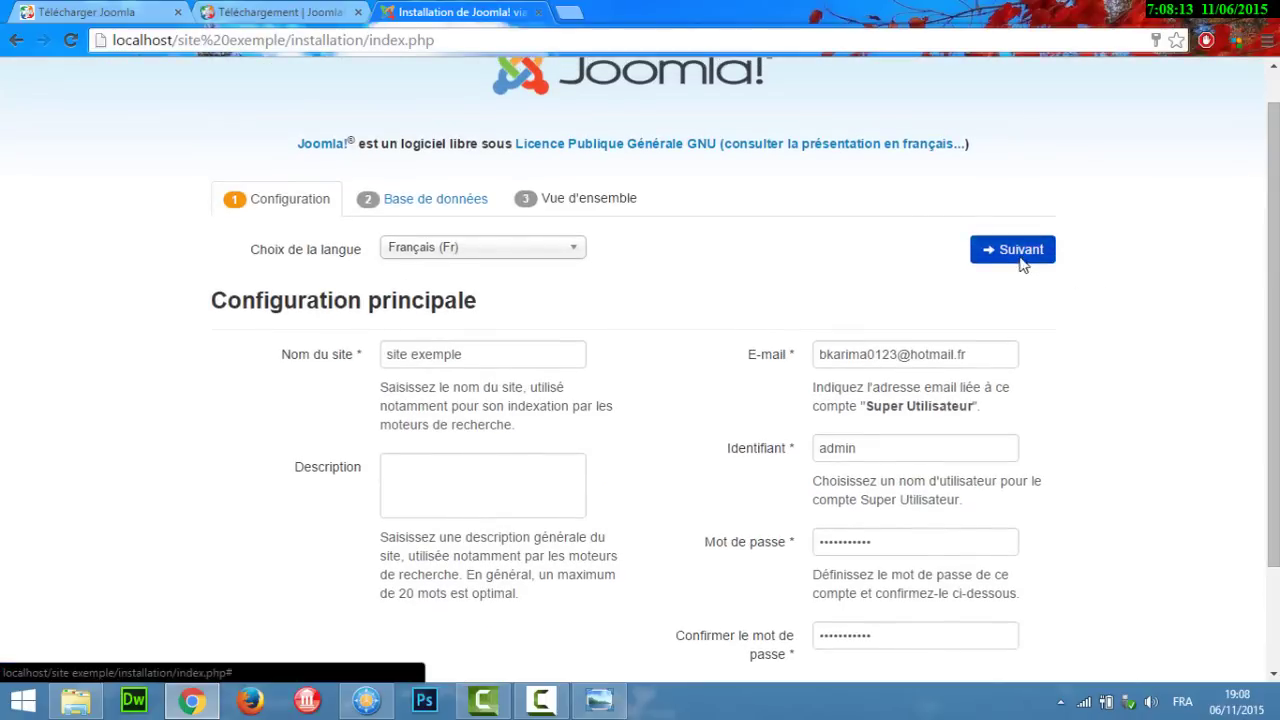
click(1020, 258)
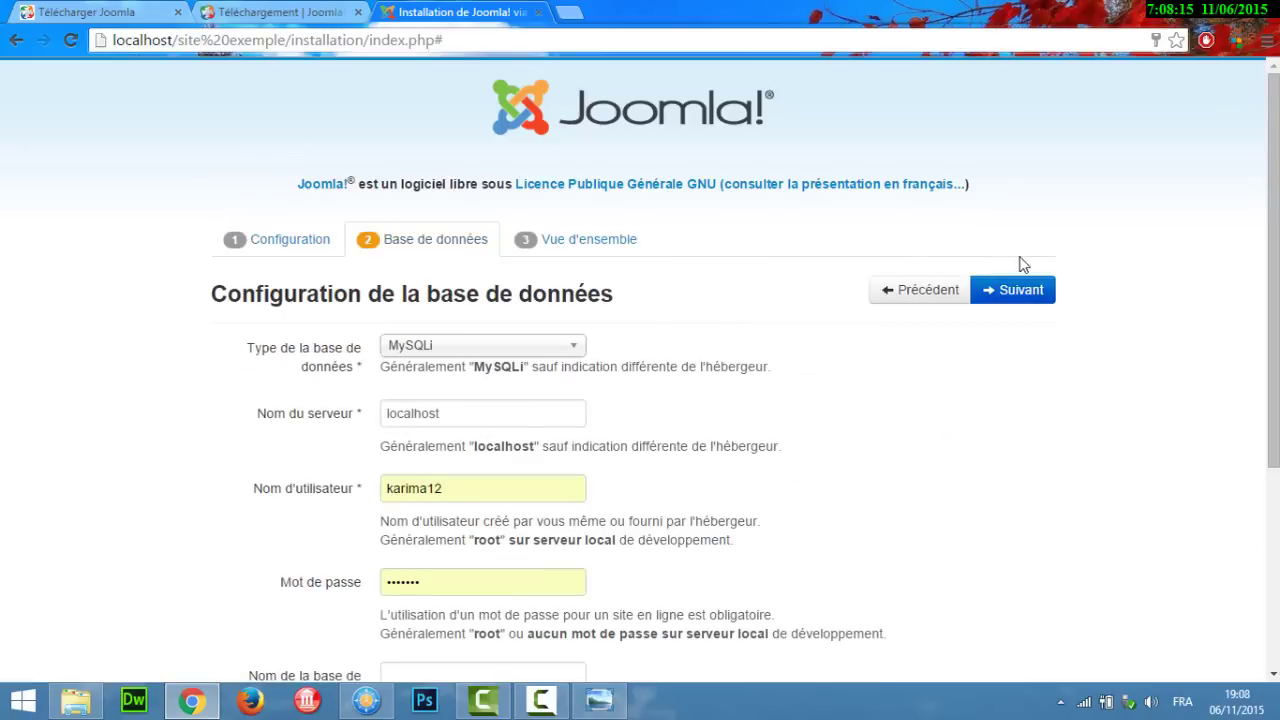
Step: Keep MySQLi as the database type and localhost as the server name
click(494, 350)
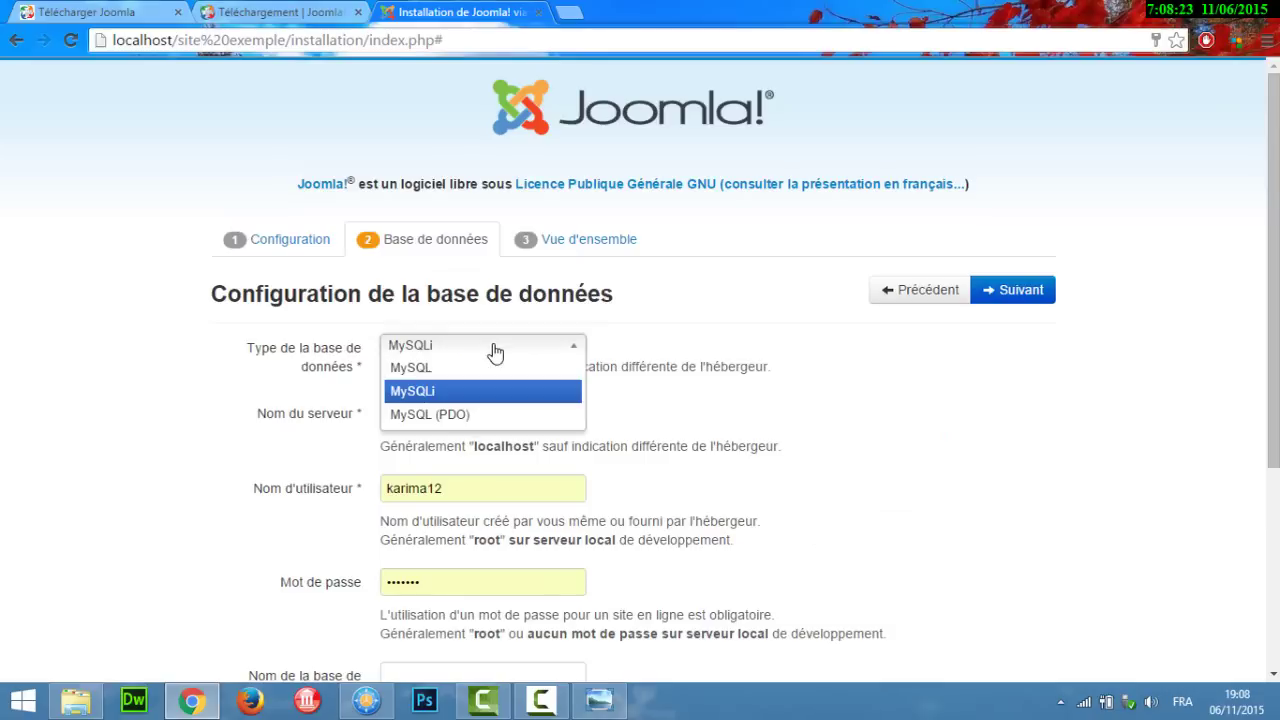
click(494, 350)
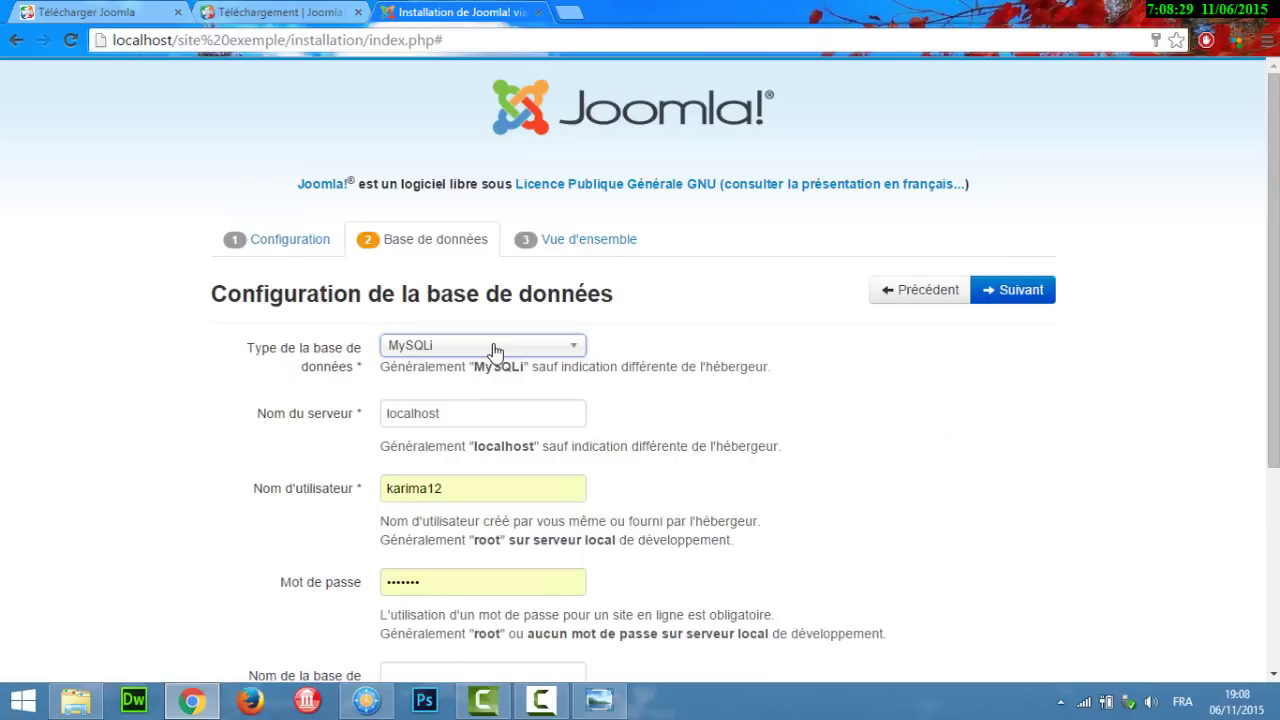
click(492, 349)
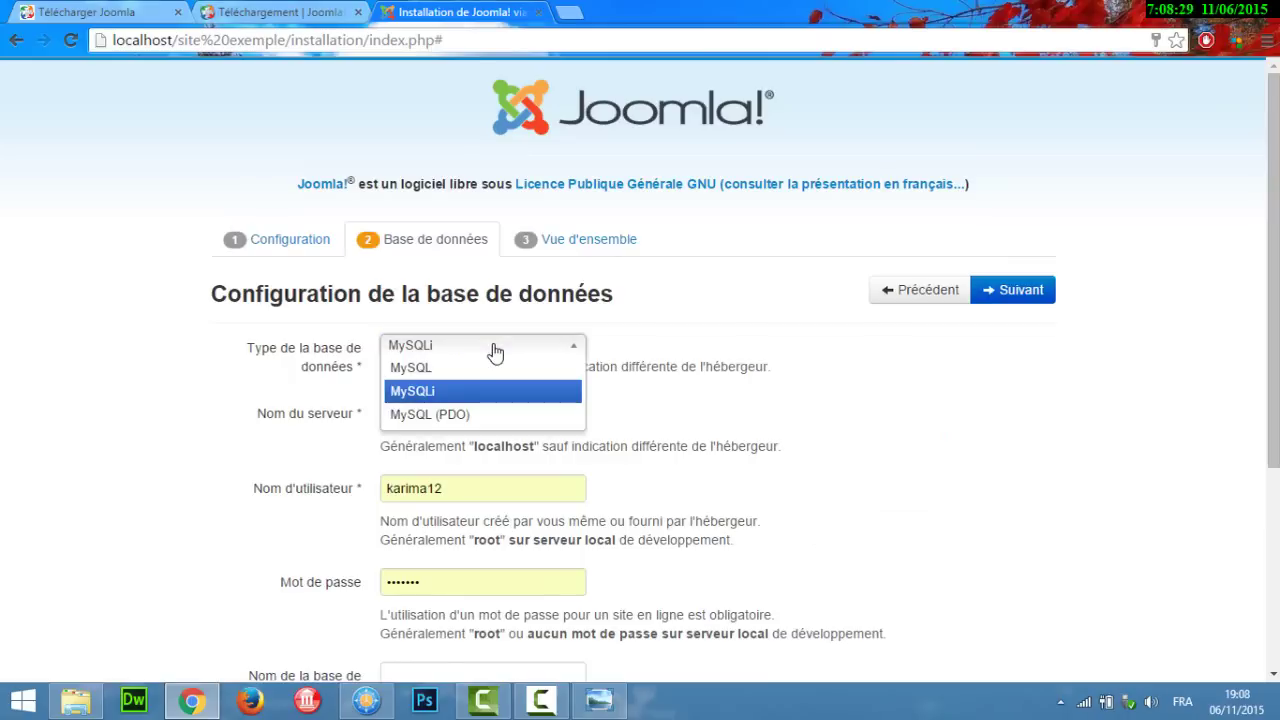
click(731, 331)
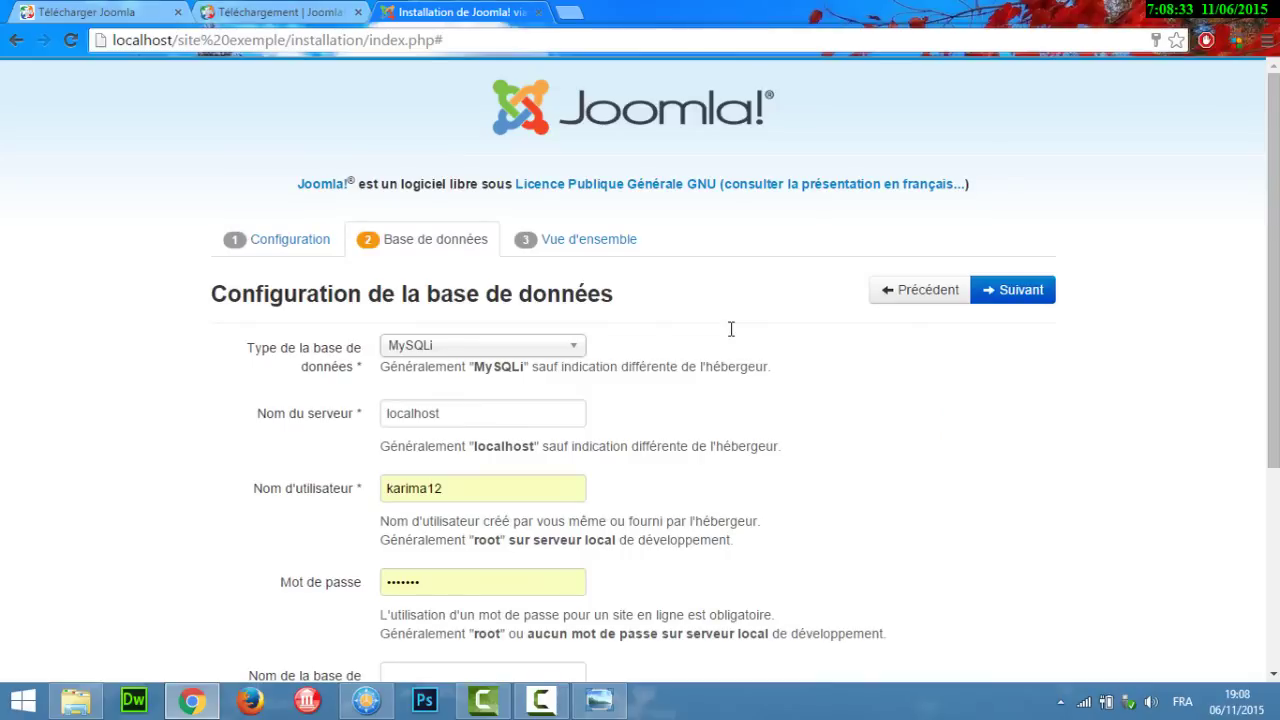
click(570, 357)
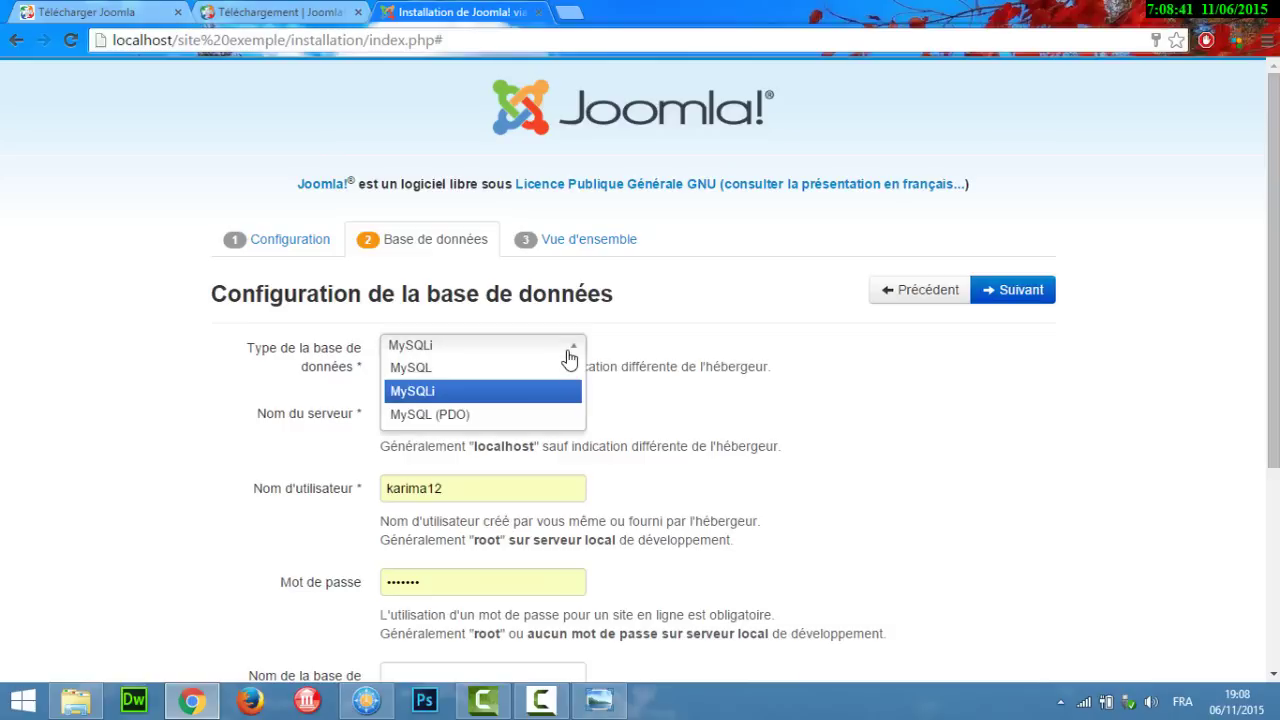
click(696, 362)
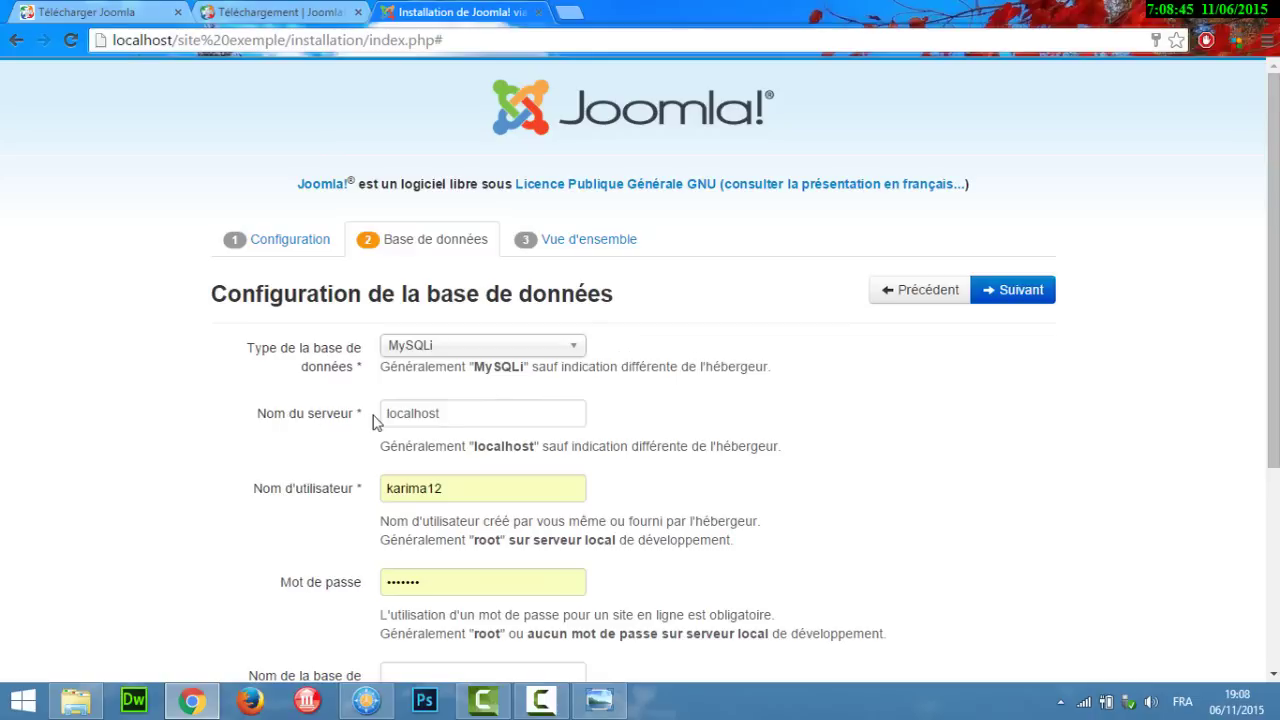
click(444, 412)
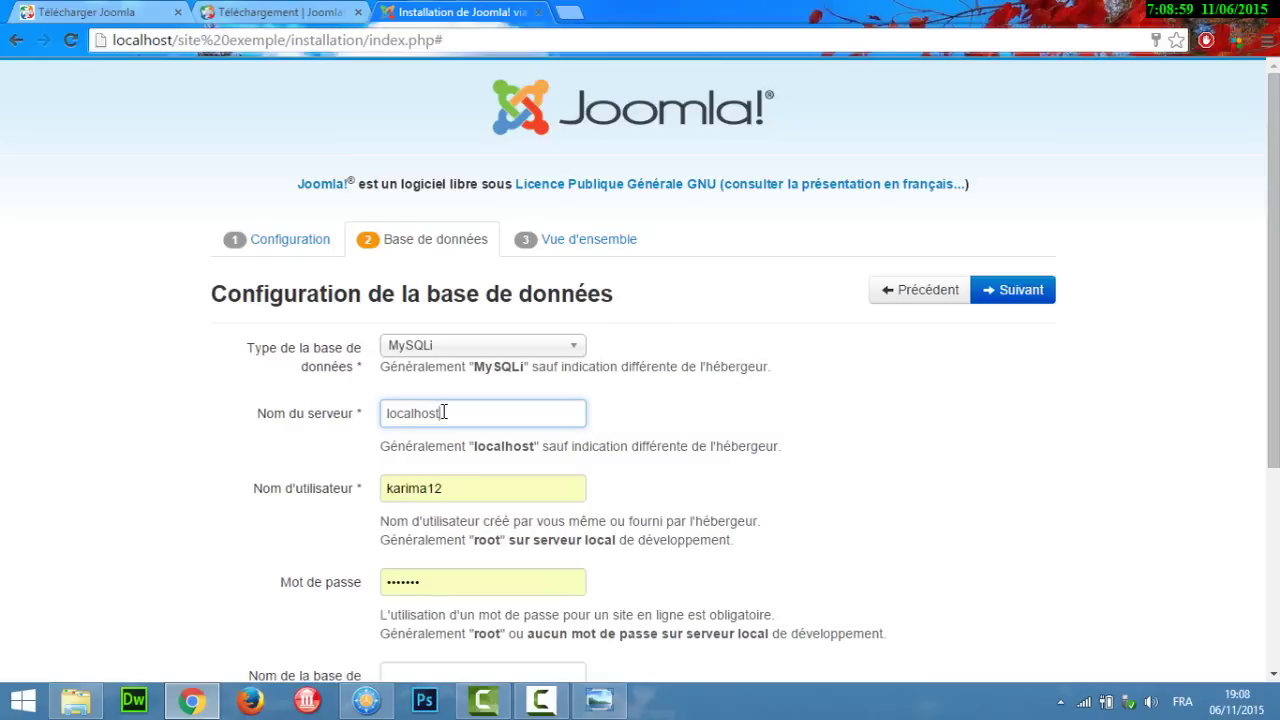
scroll(700, 400, down, 2)
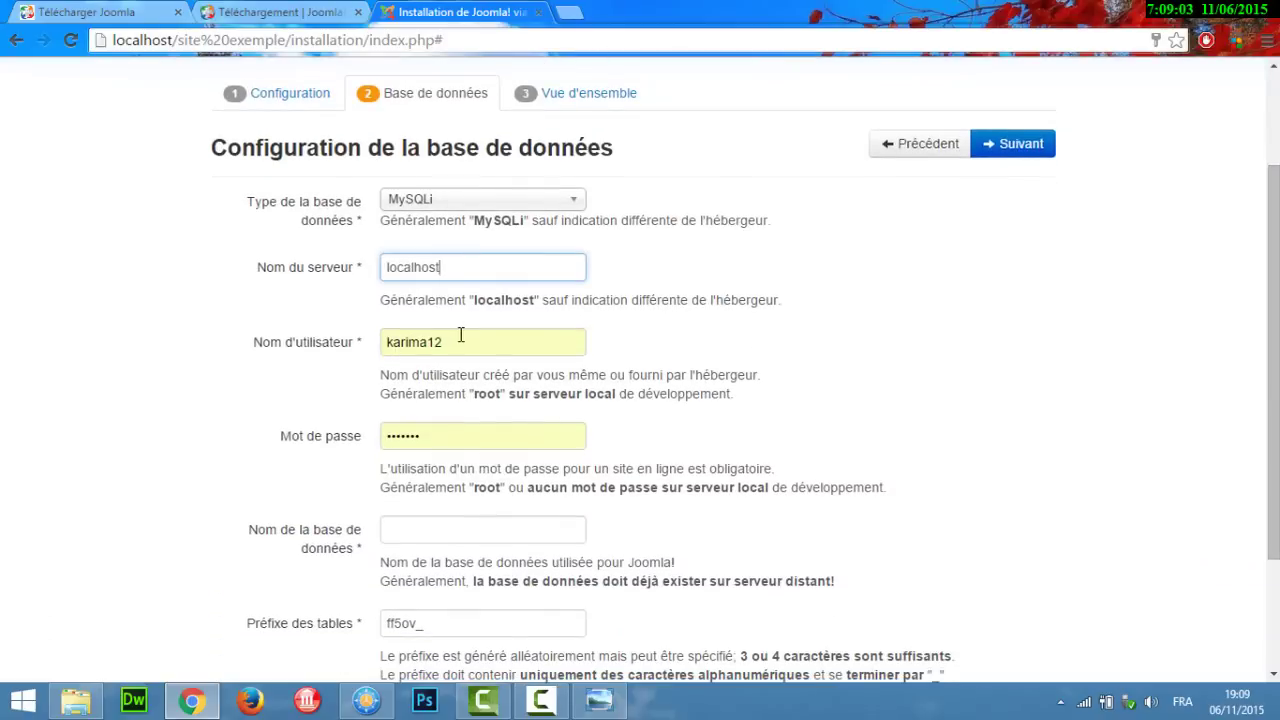
Step: Replace the database user name with root and erase the database password
click(394, 338)
double_click(390, 336)
key(BackSpace)
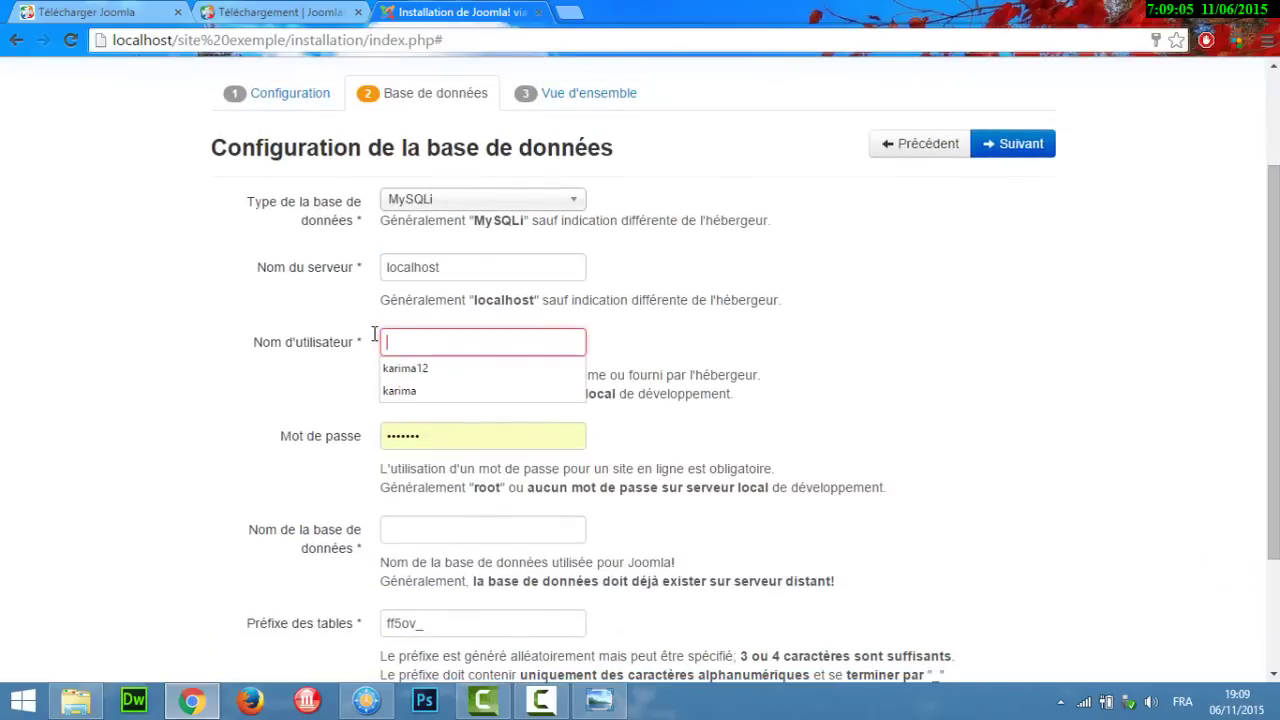
click(290, 430)
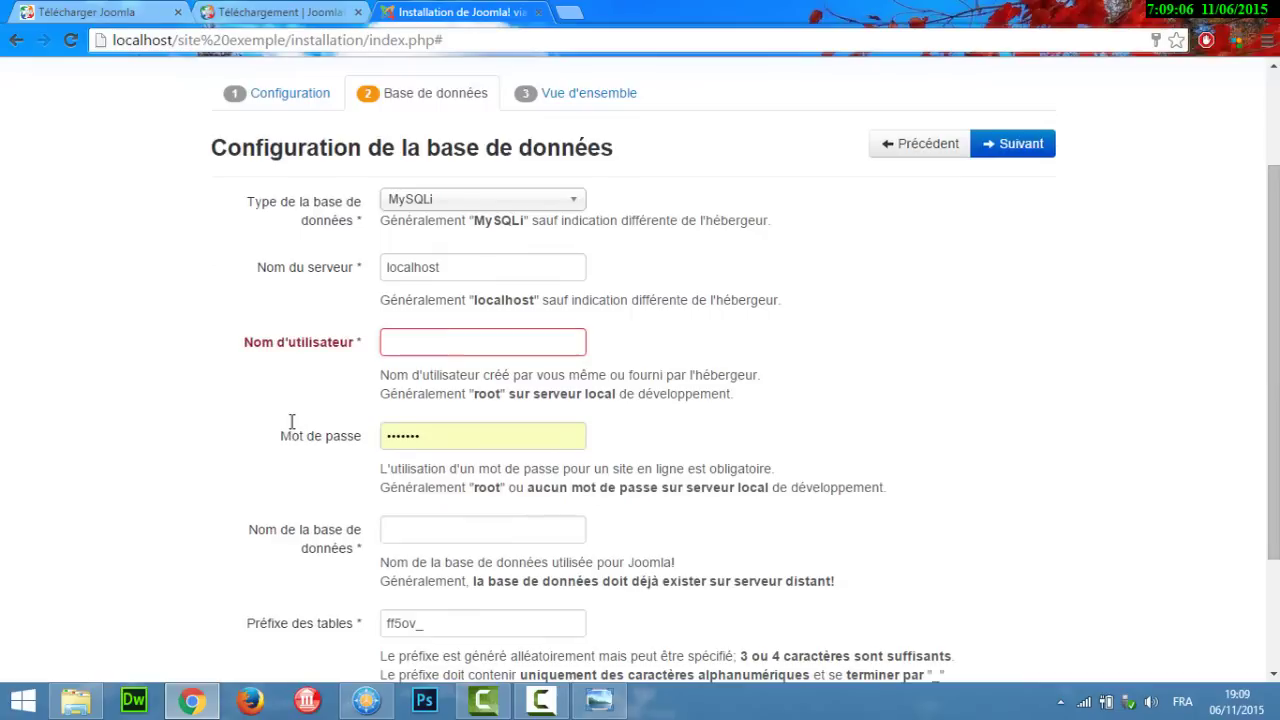
click(405, 341)
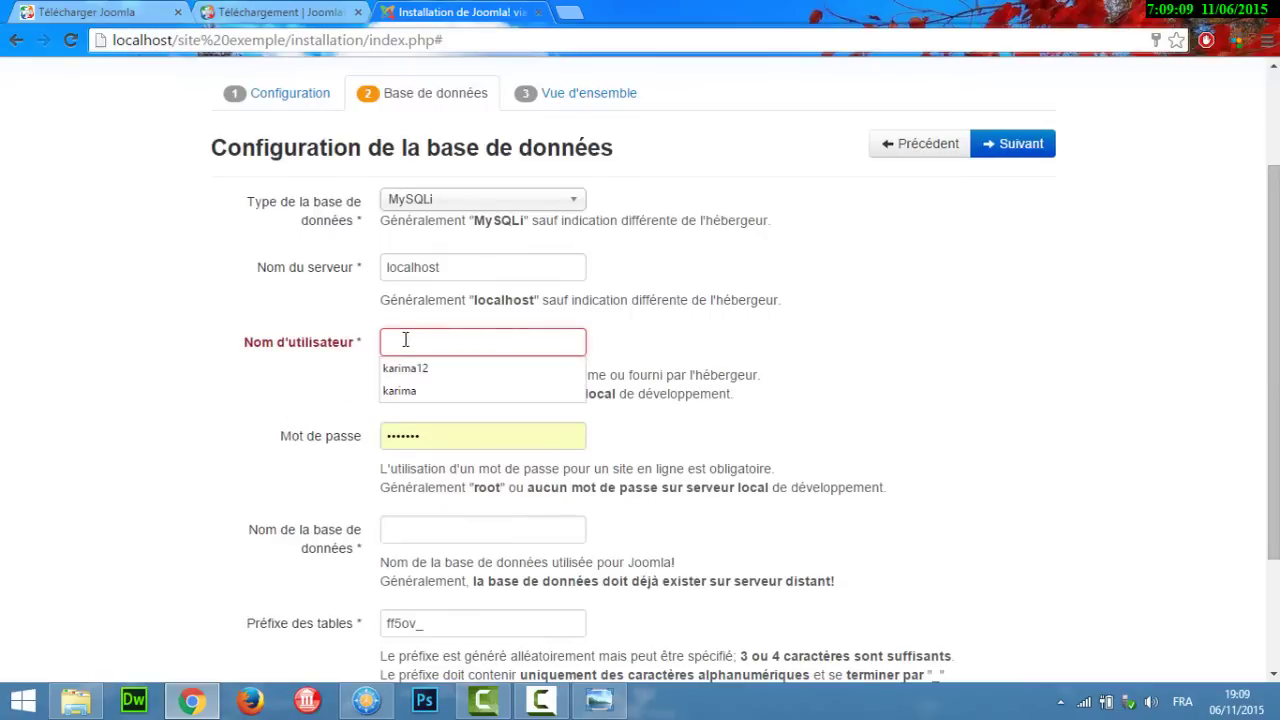
text(root)
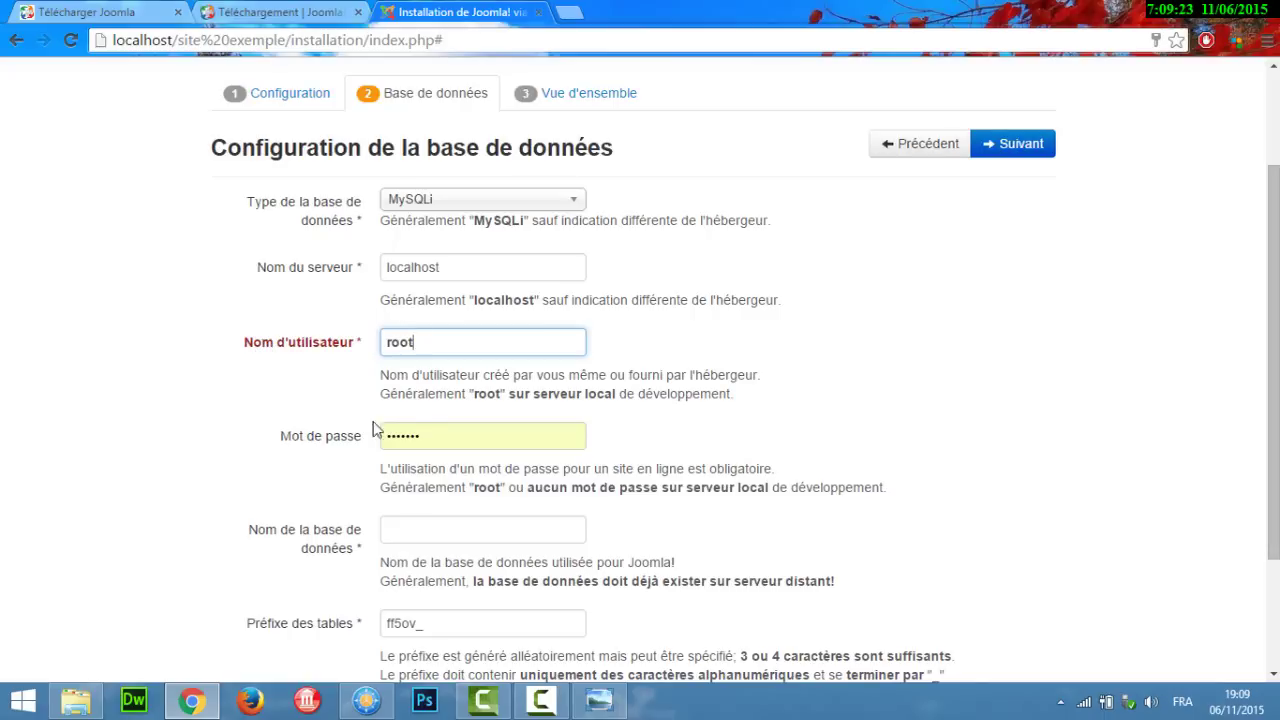
double_click(426, 431)
key(BackSpace)
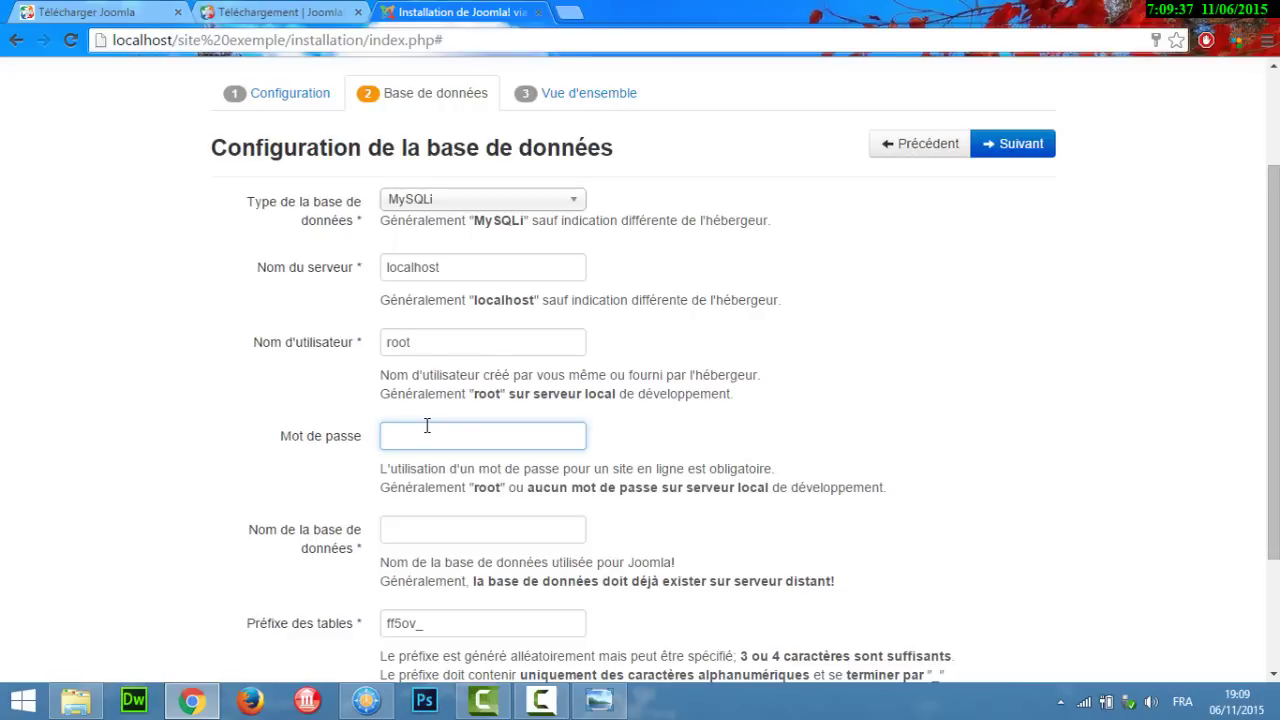
Step: Enter exemple as the database name and continue to the overview step
scroll(1273, 400, down, 2)
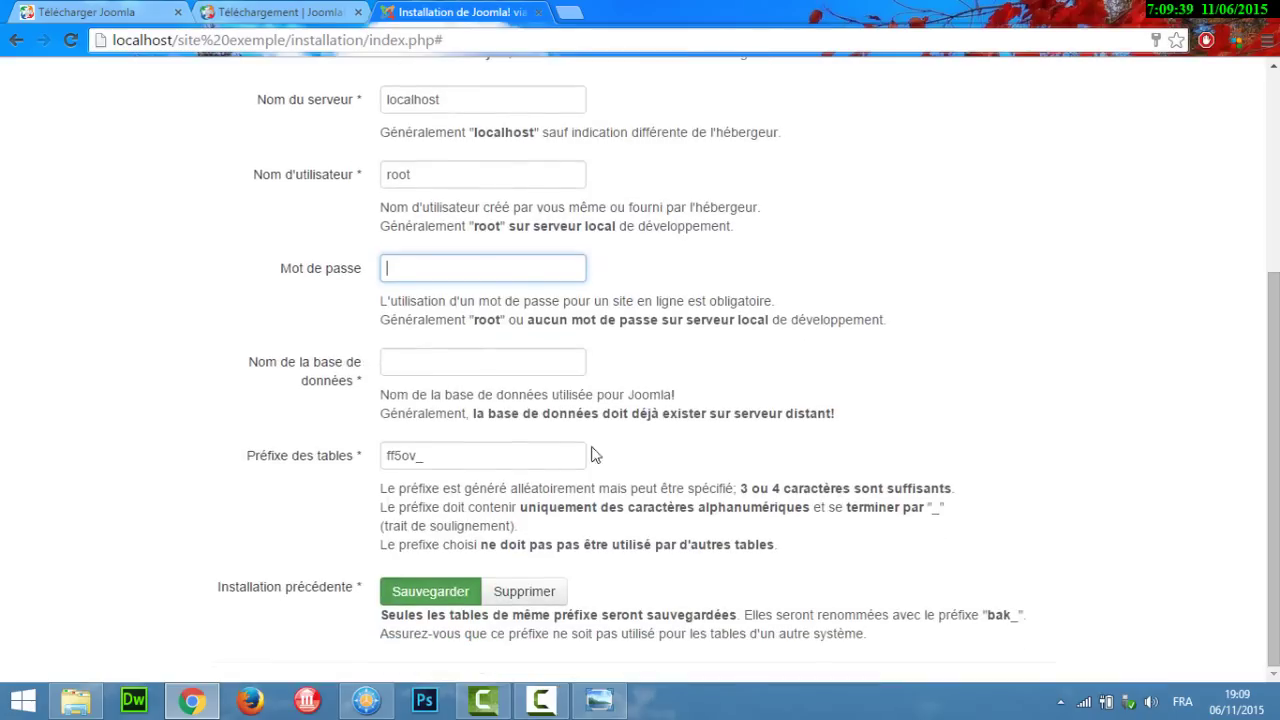
click(463, 373)
text(e)
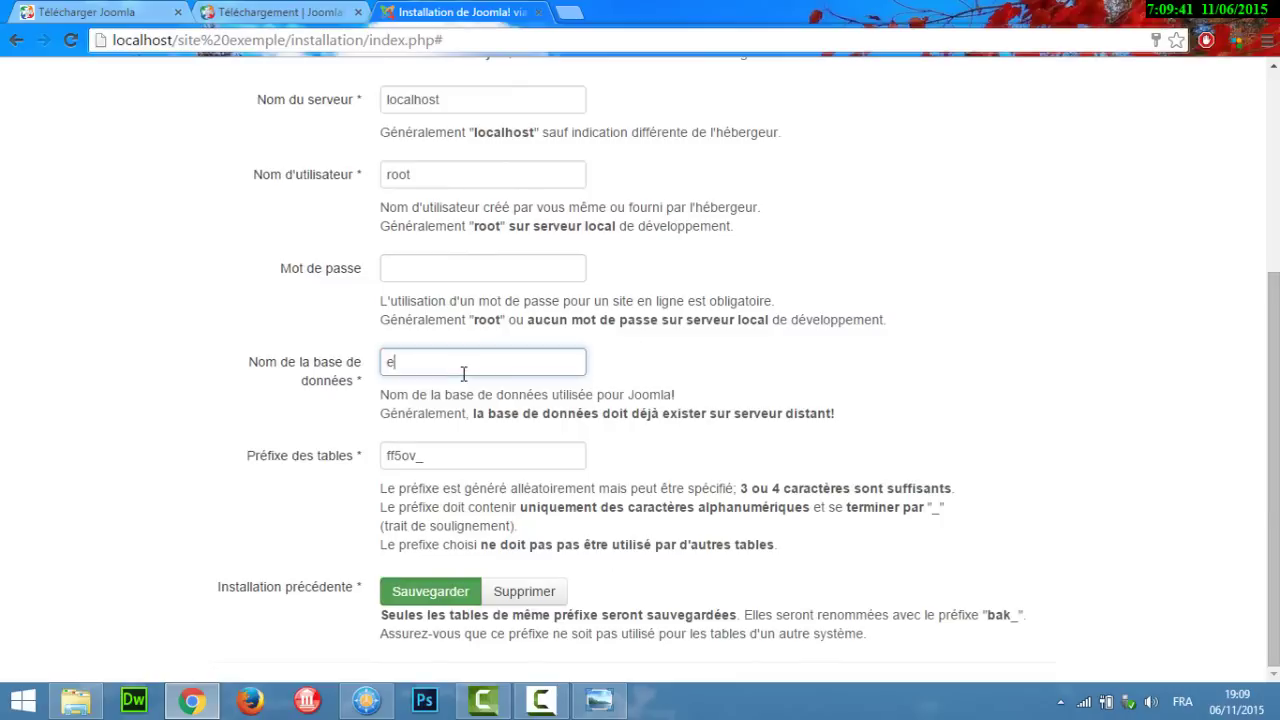
text(xemple)
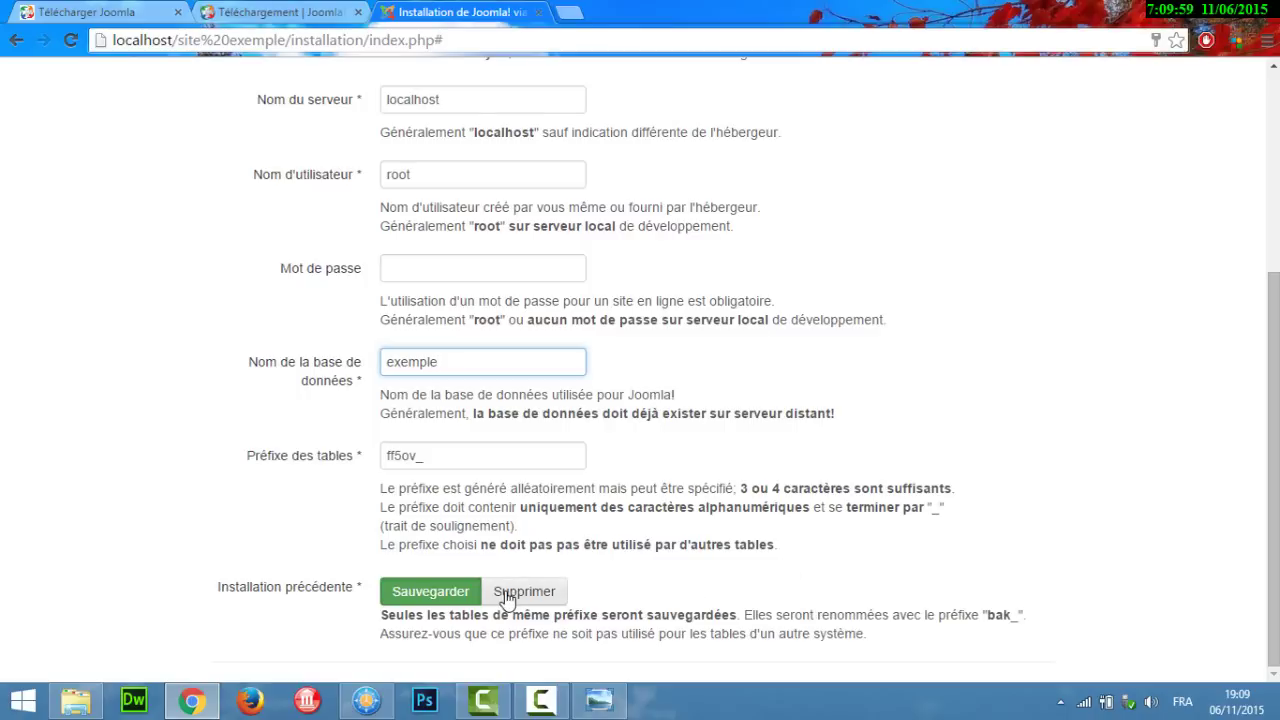
drag(1274, 380, 1277, 180)
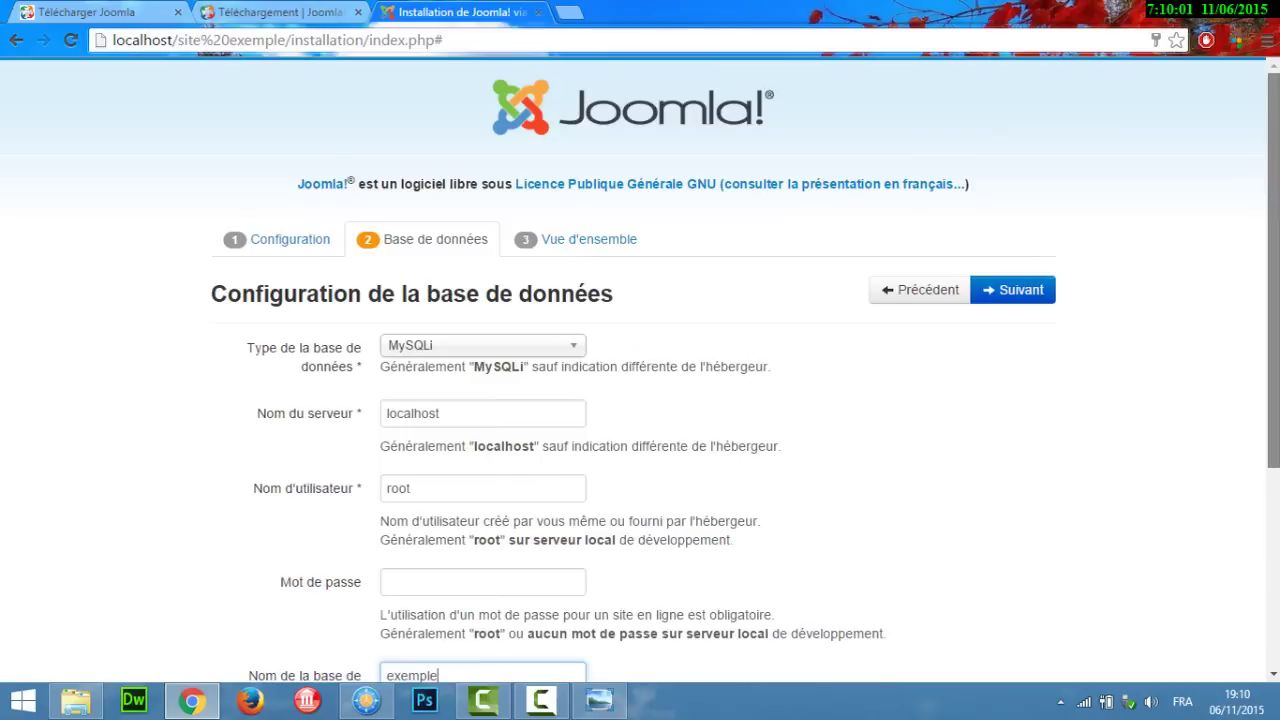
click(1023, 290)
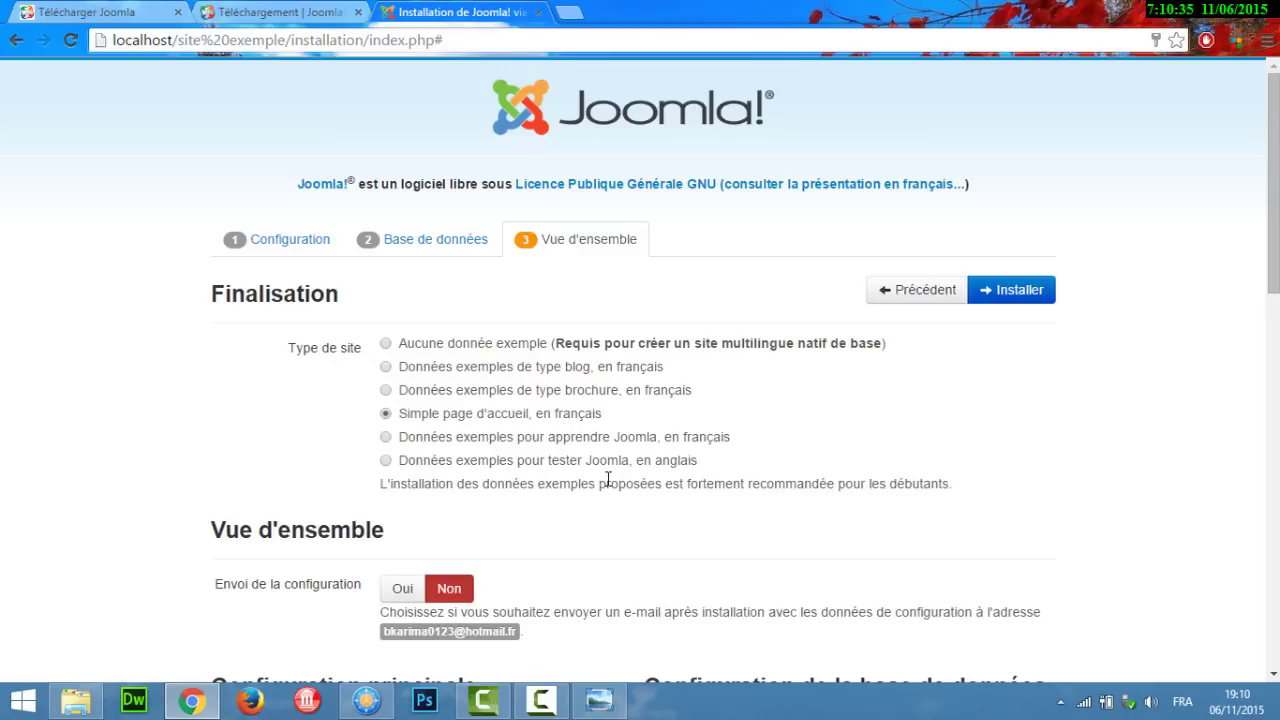
Step: Review the Type de site options and scroll down through the Vue d'ensemble summary tables
mouse_move(422, 430)
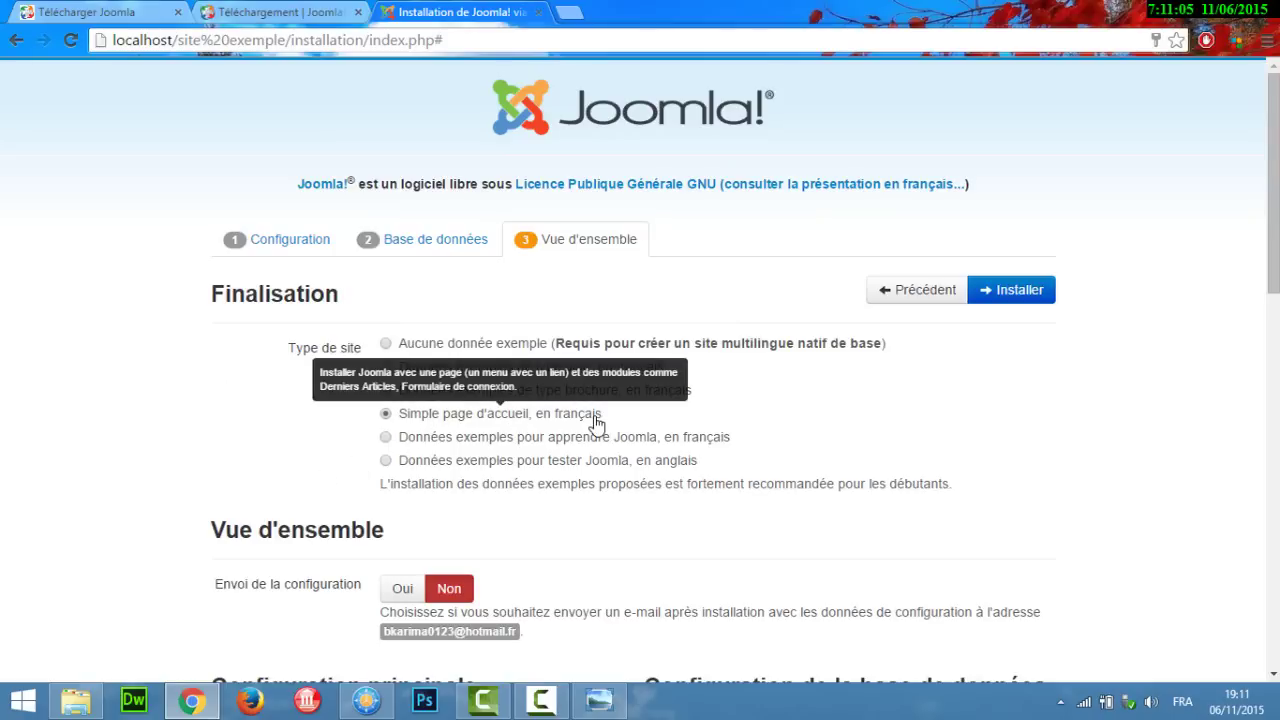
scroll(720, 376, down, 3)
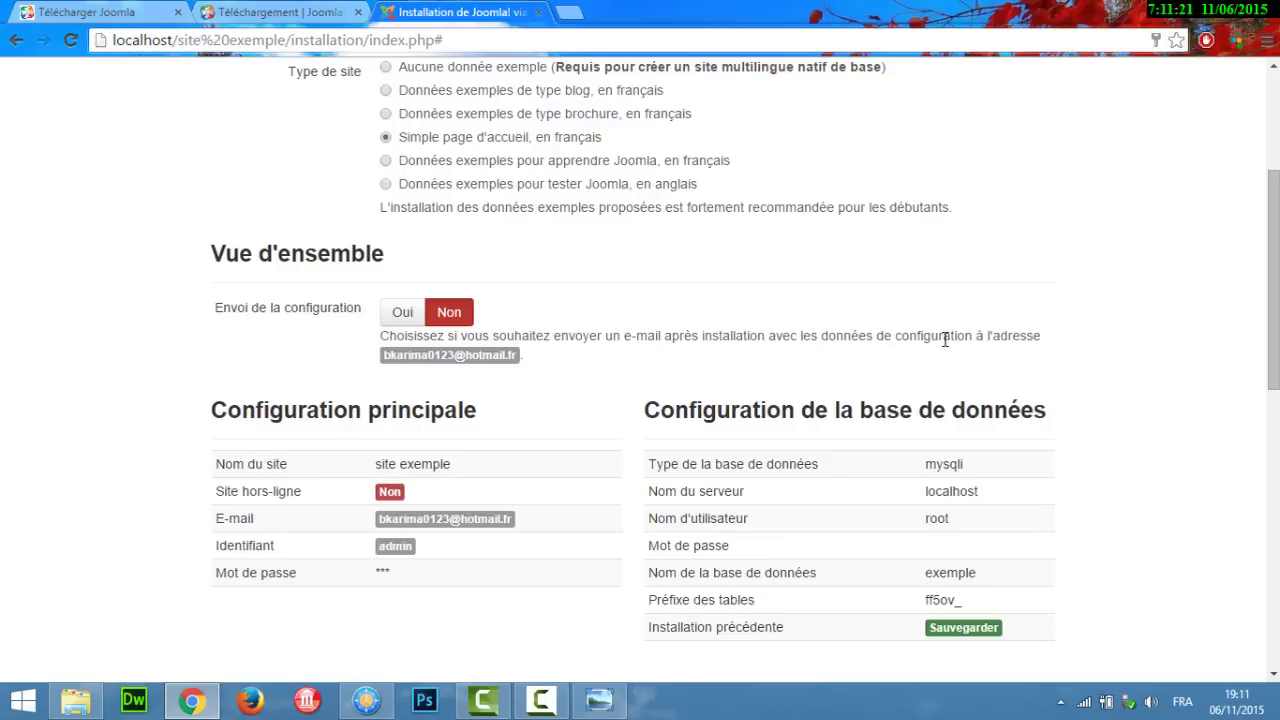
scroll(943, 337, down, 2)
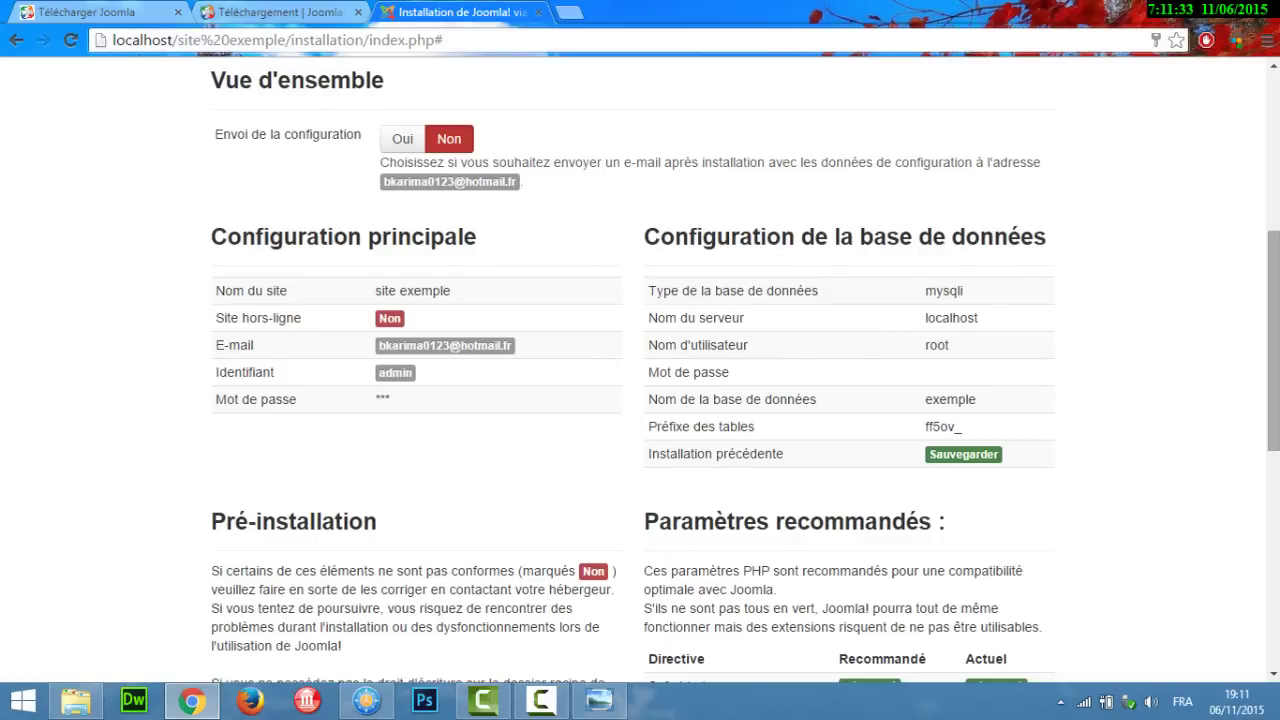
drag(1273, 335, 1273, 456)
scroll(975, 463, down, 3)
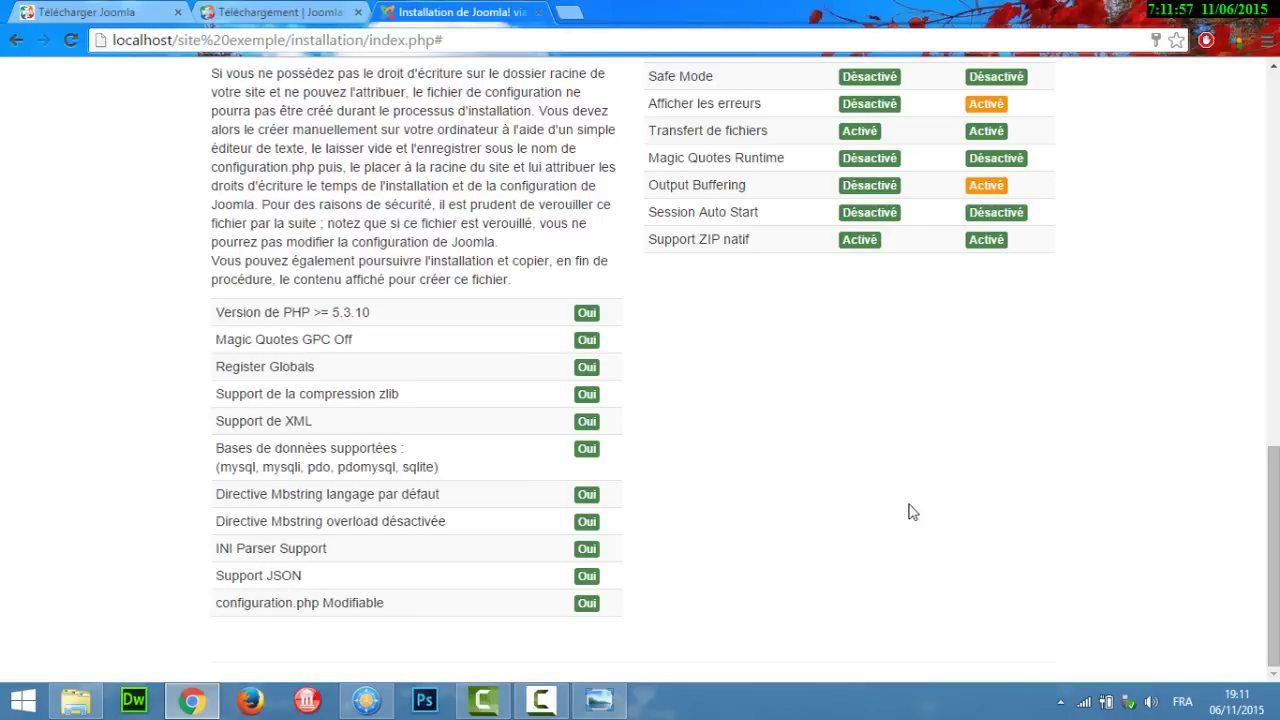
drag(1273, 550, 1273, 191)
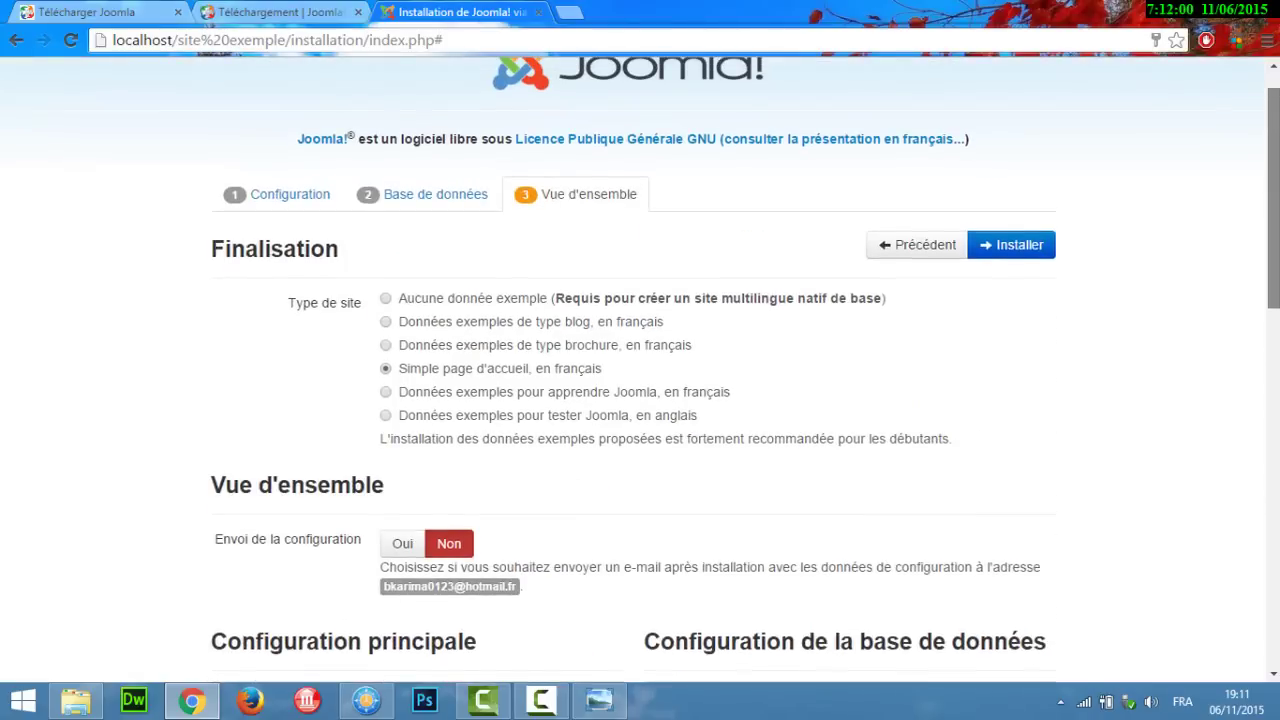
scroll(1020, 250, up, 1)
Step: Run the Joomla installation until the 'Félicitations! Joomla! est installé' page appears
click(1015, 246)
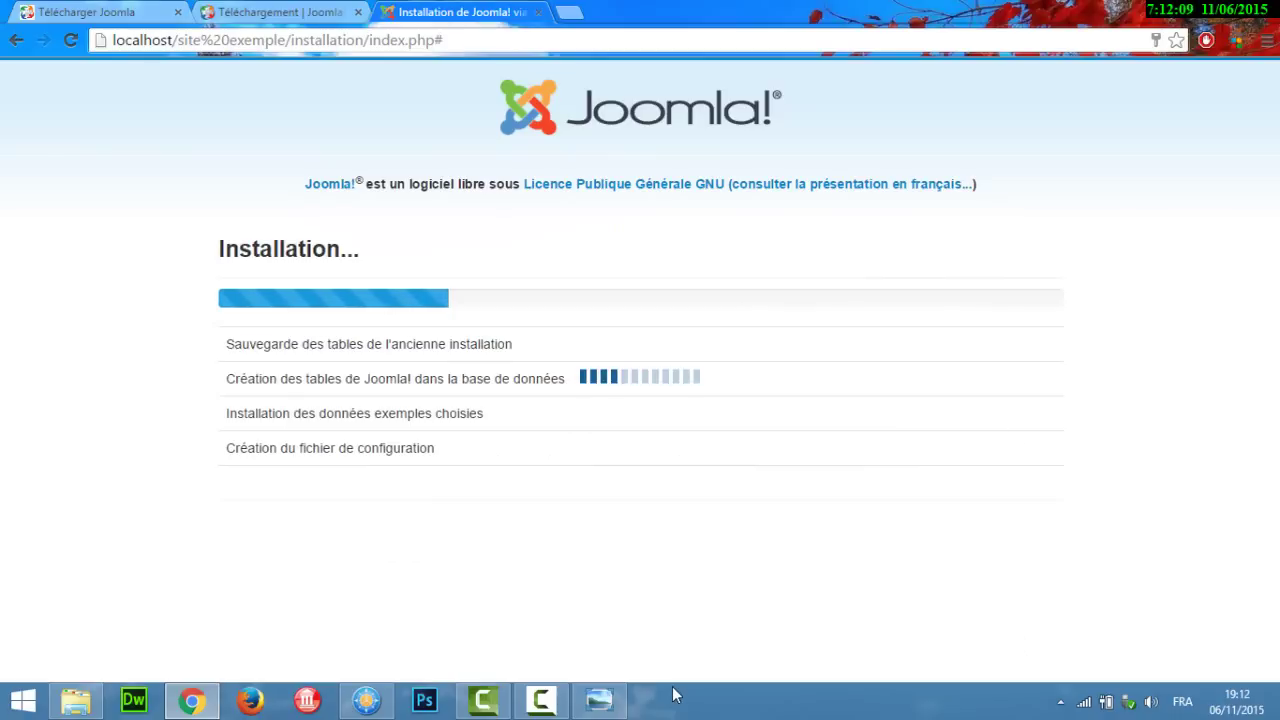
click(563, 706)
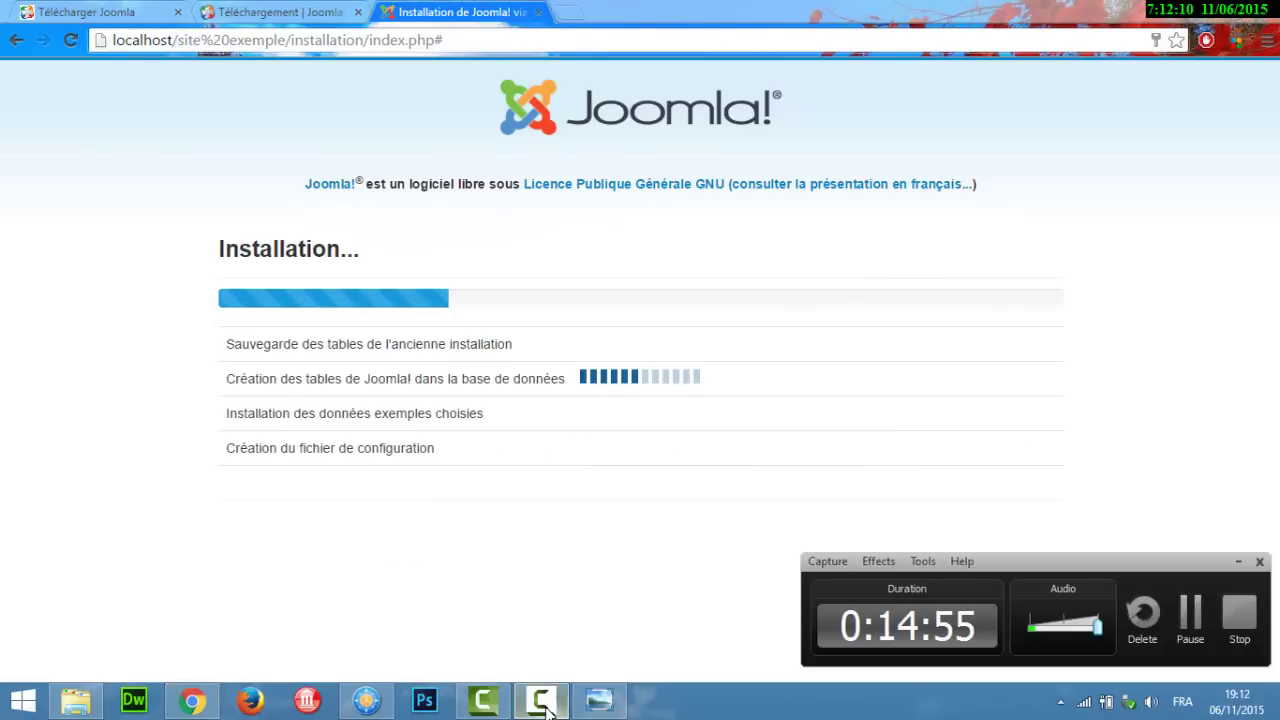
click(1190, 625)
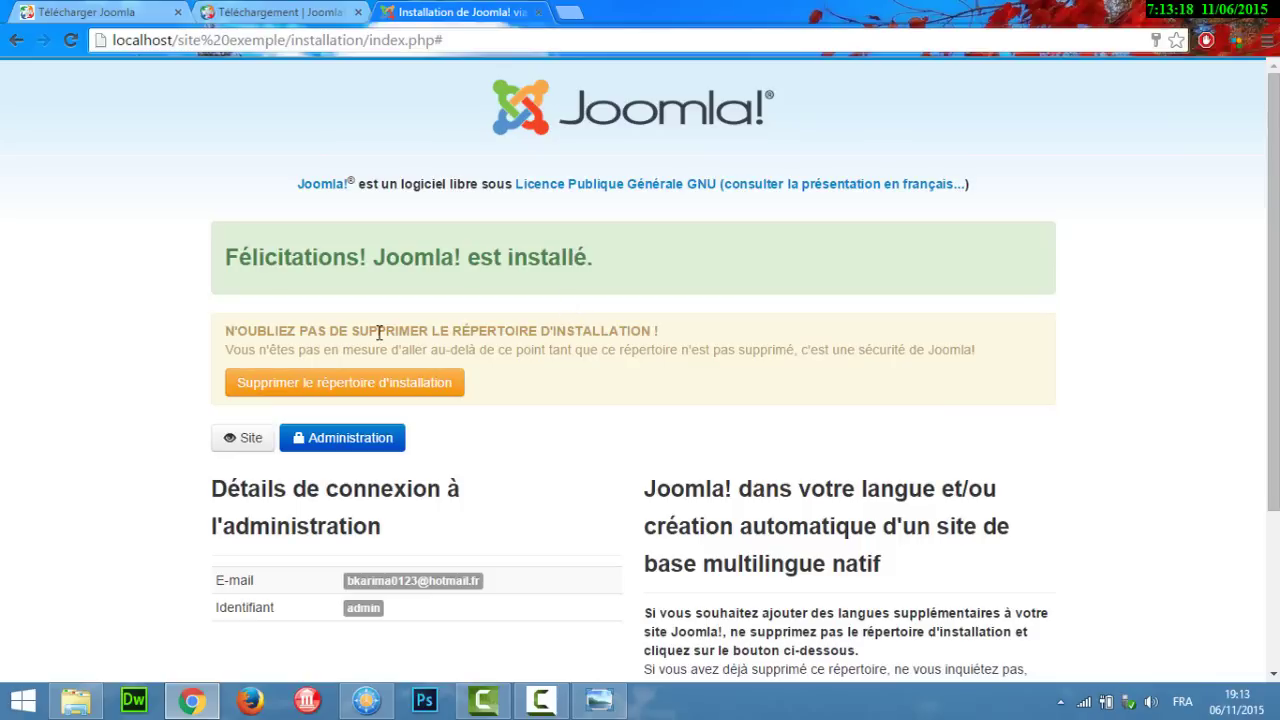
Step: Delete the installation folder, then open the Administration and Site links in new tabs
click(391, 388)
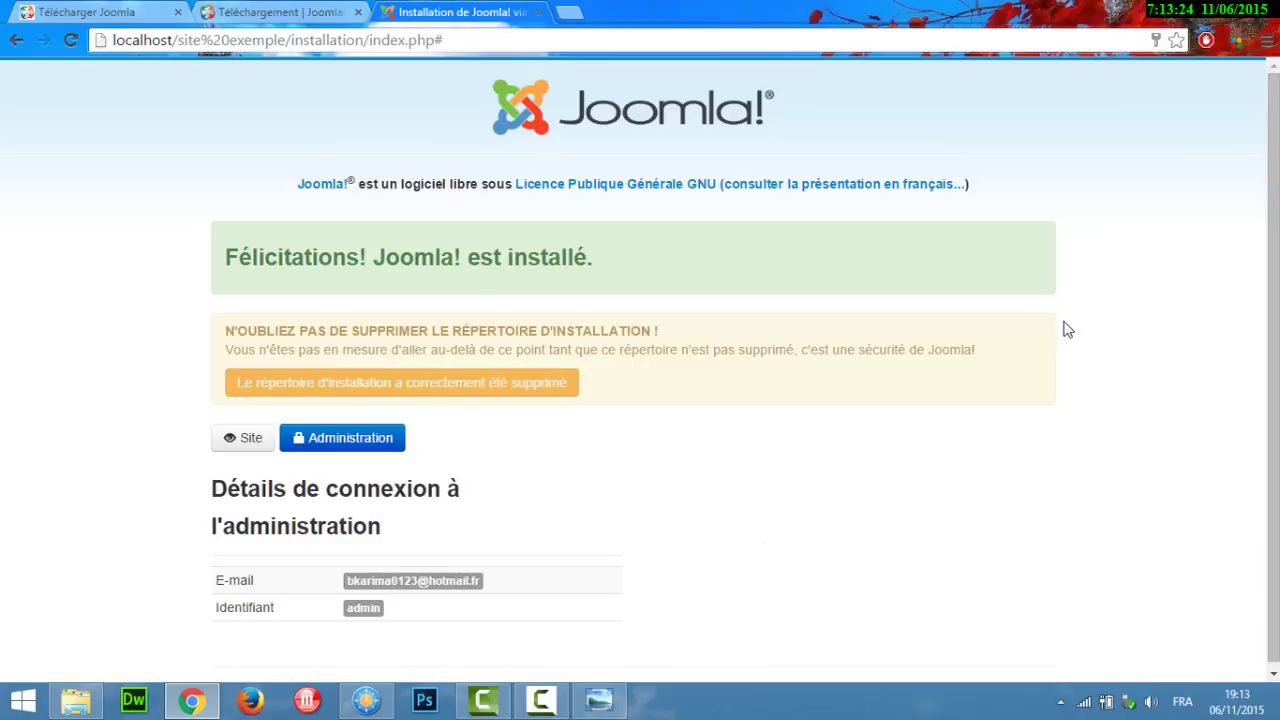
scroll(1272, 350, down, 1)
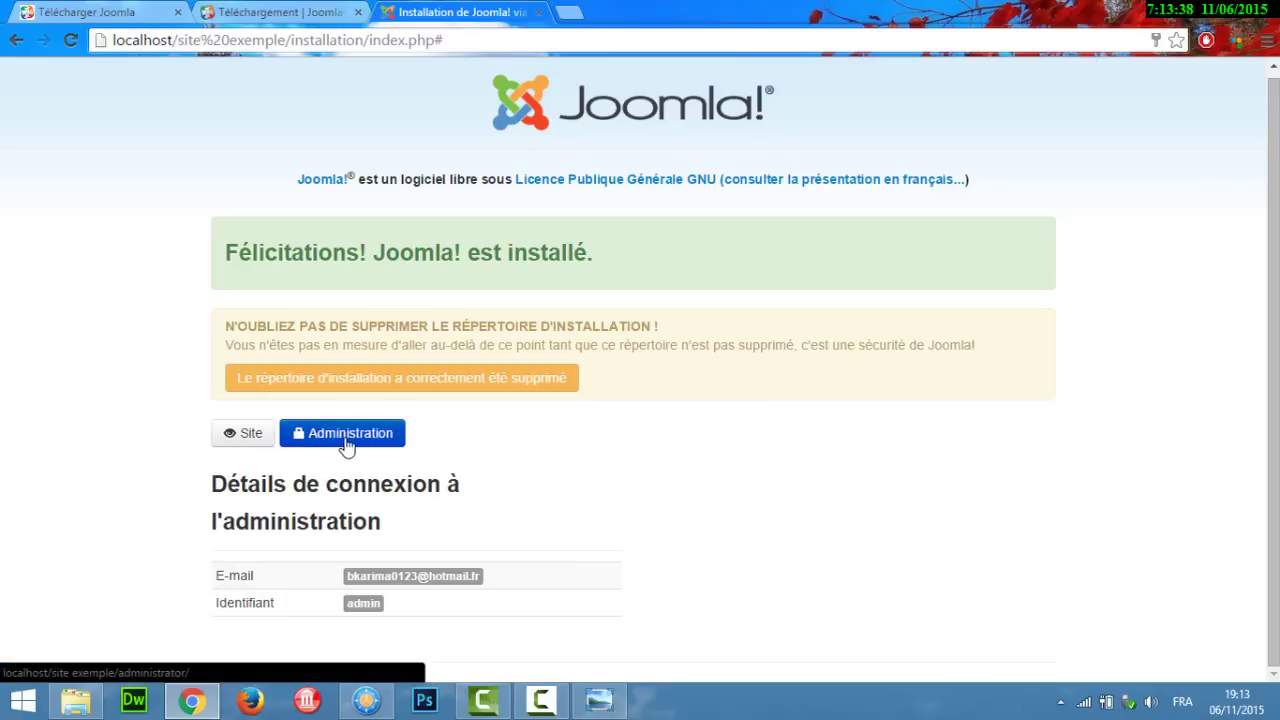
right_click(346, 442)
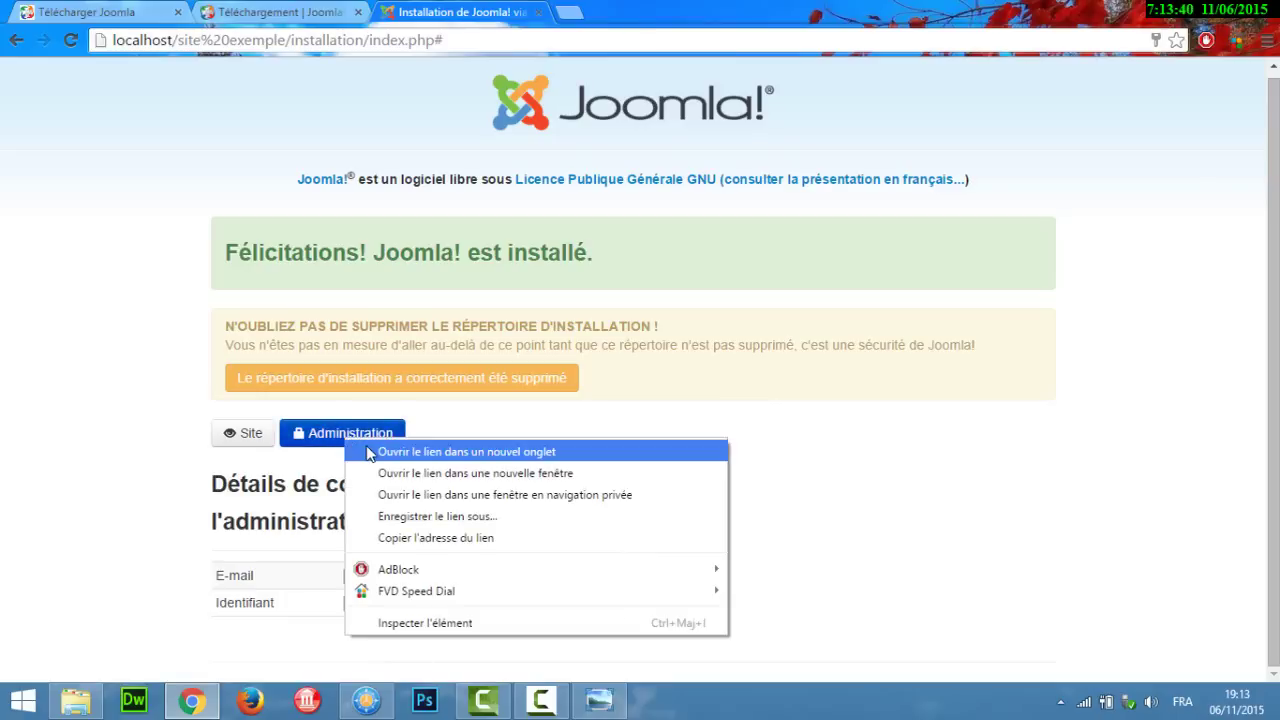
click(370, 452)
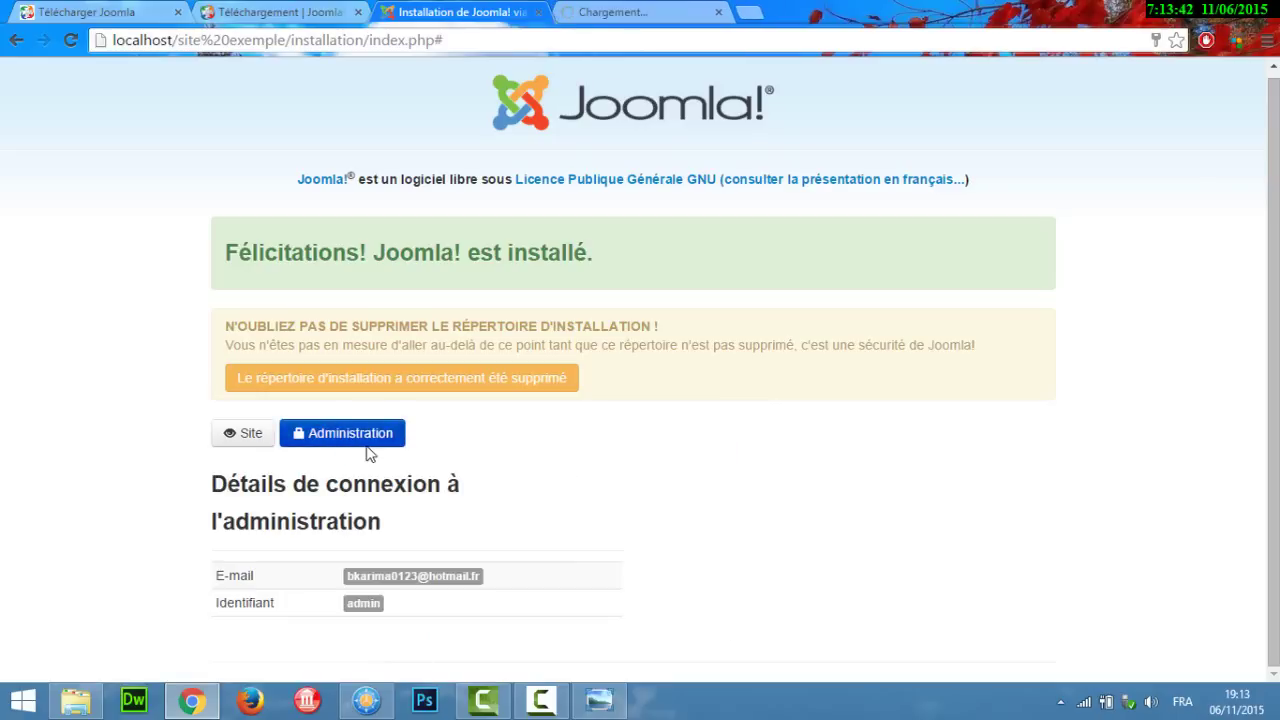
right_click(242, 435)
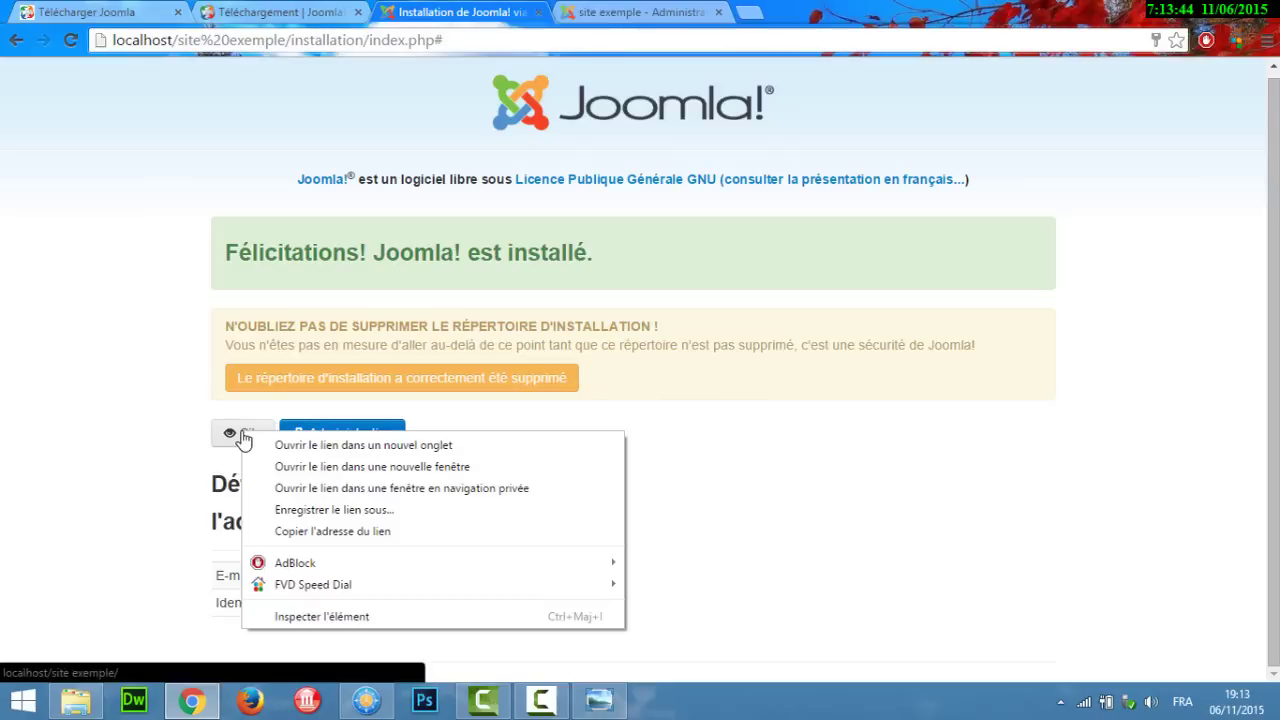
click(263, 447)
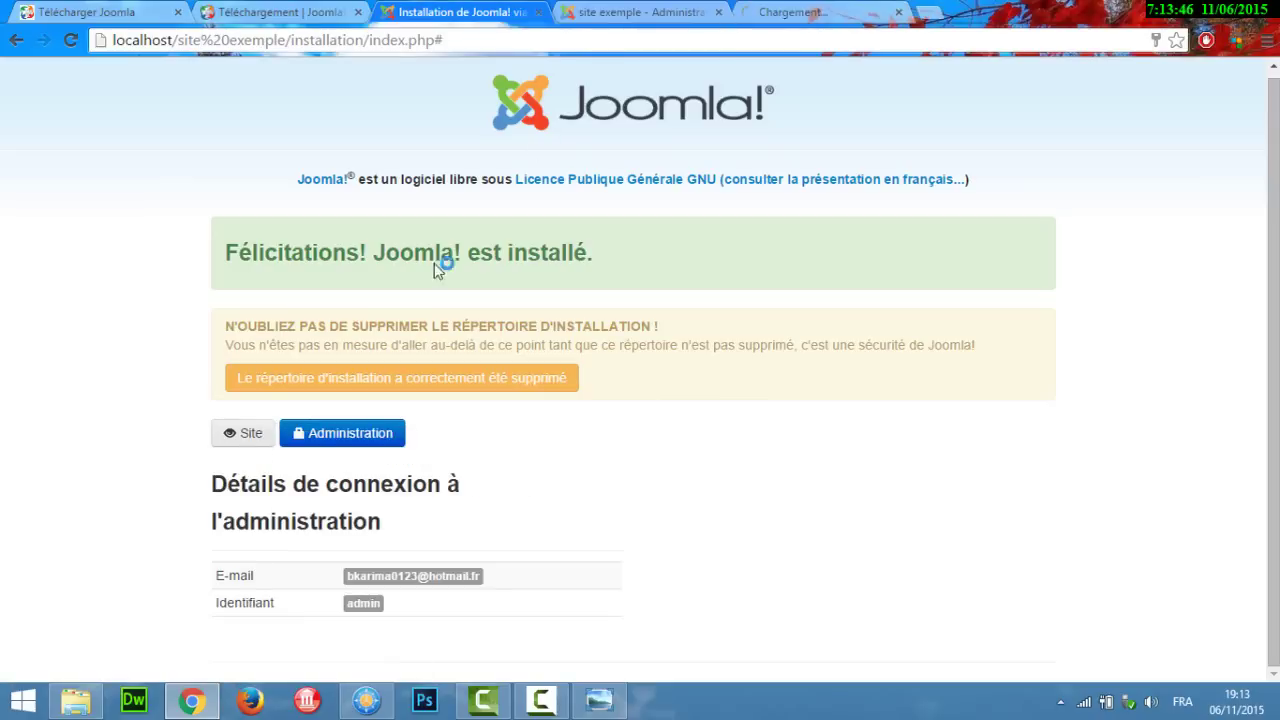
click(640, 10)
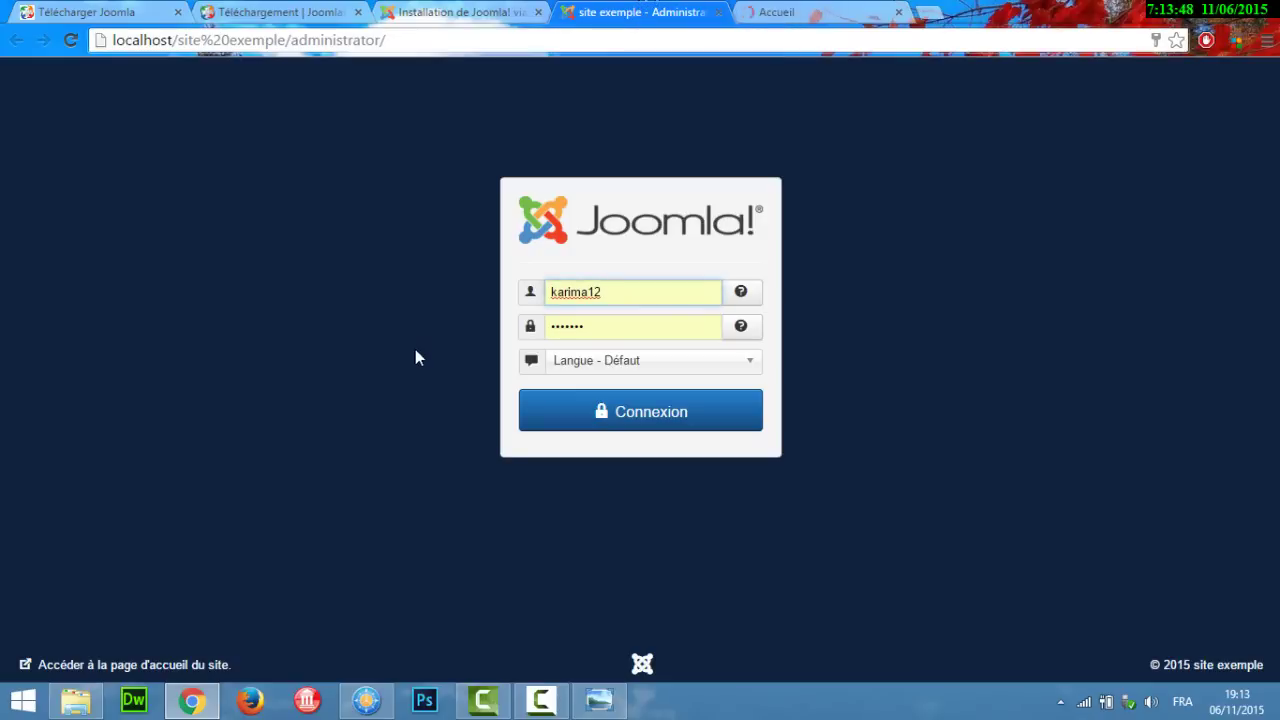
Step: Replace the remembered credentials with username admin and its password, log in, and decline saving it
drag(626, 293, 548, 293)
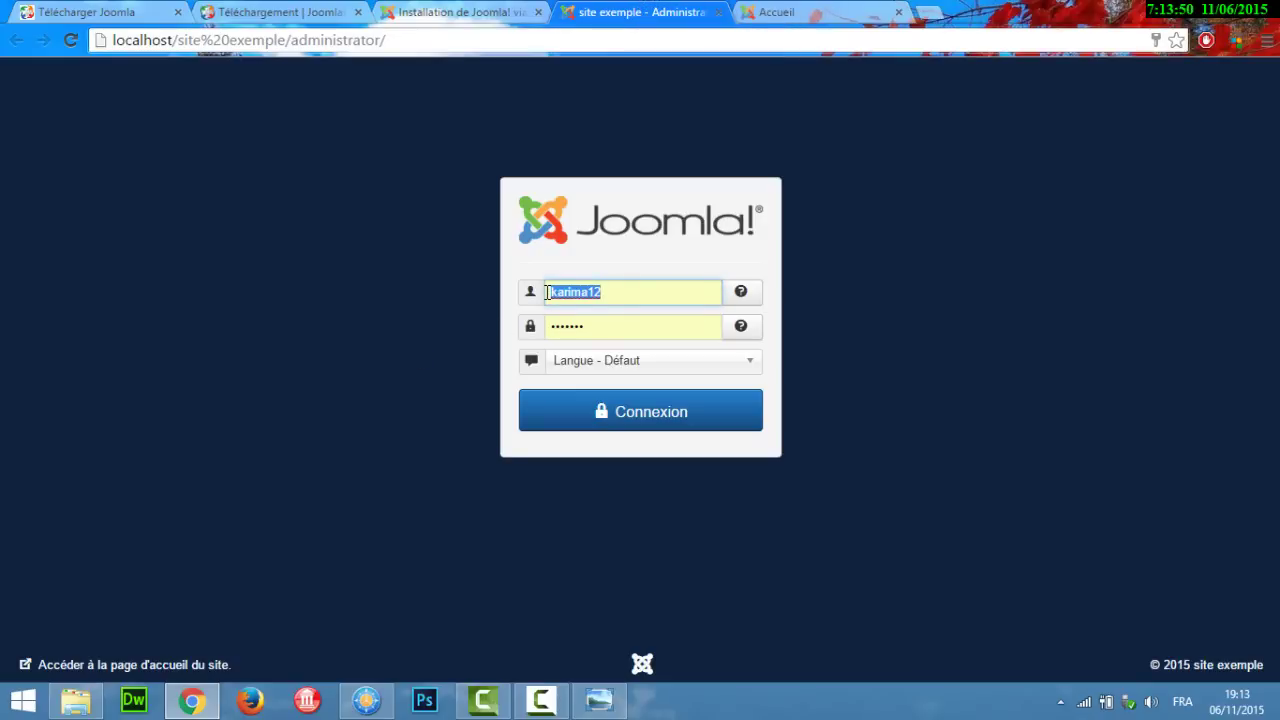
key(BackSpace)
click(600, 328)
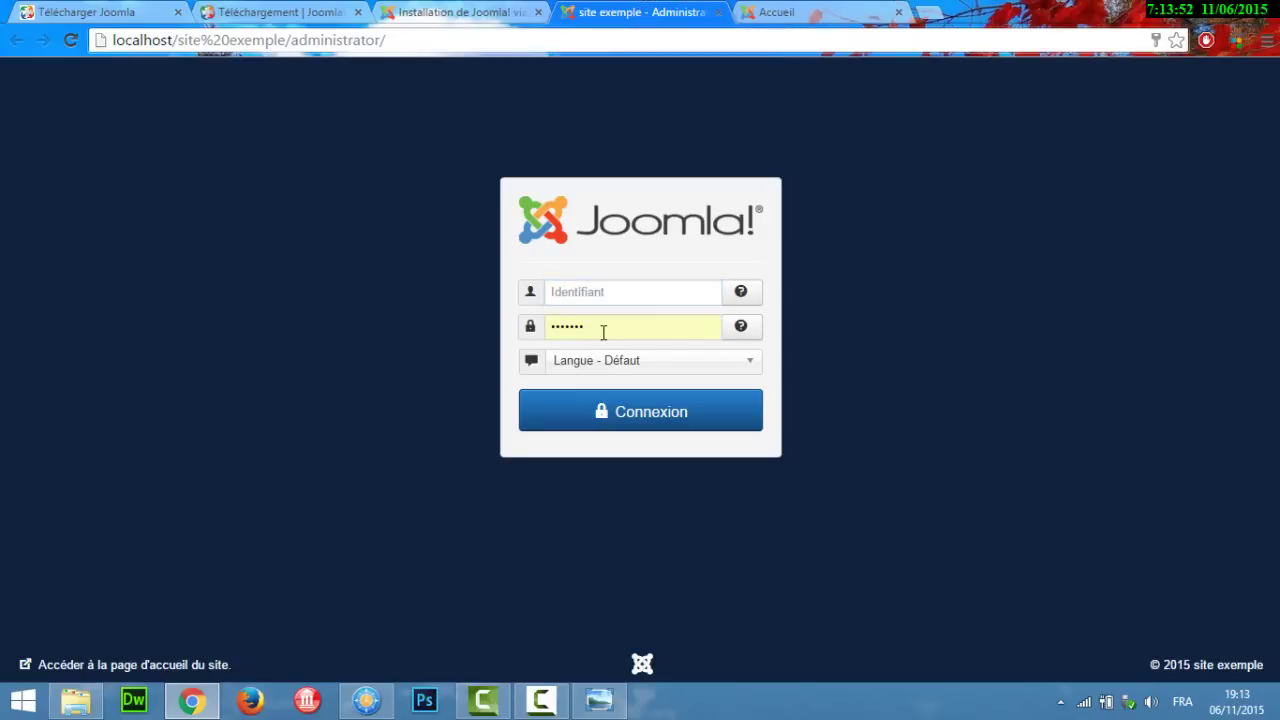
drag(603, 331, 552, 332)
key(BackSpace)
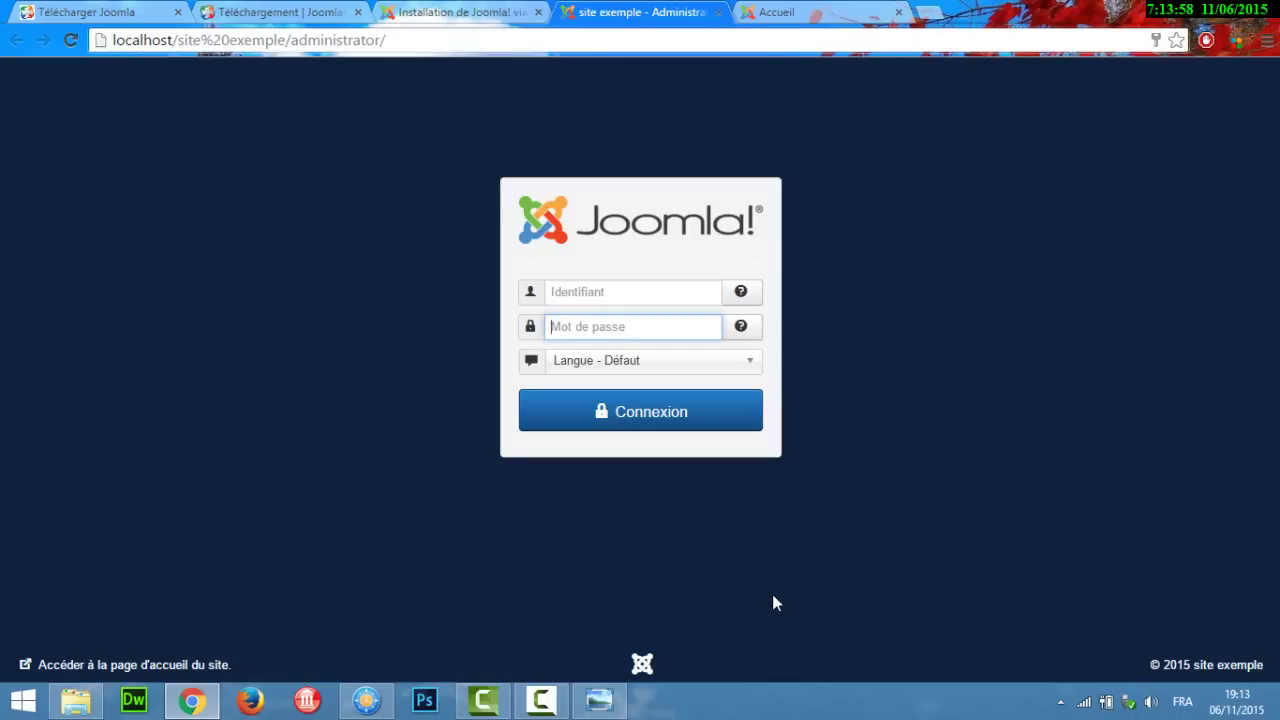
click(567, 288)
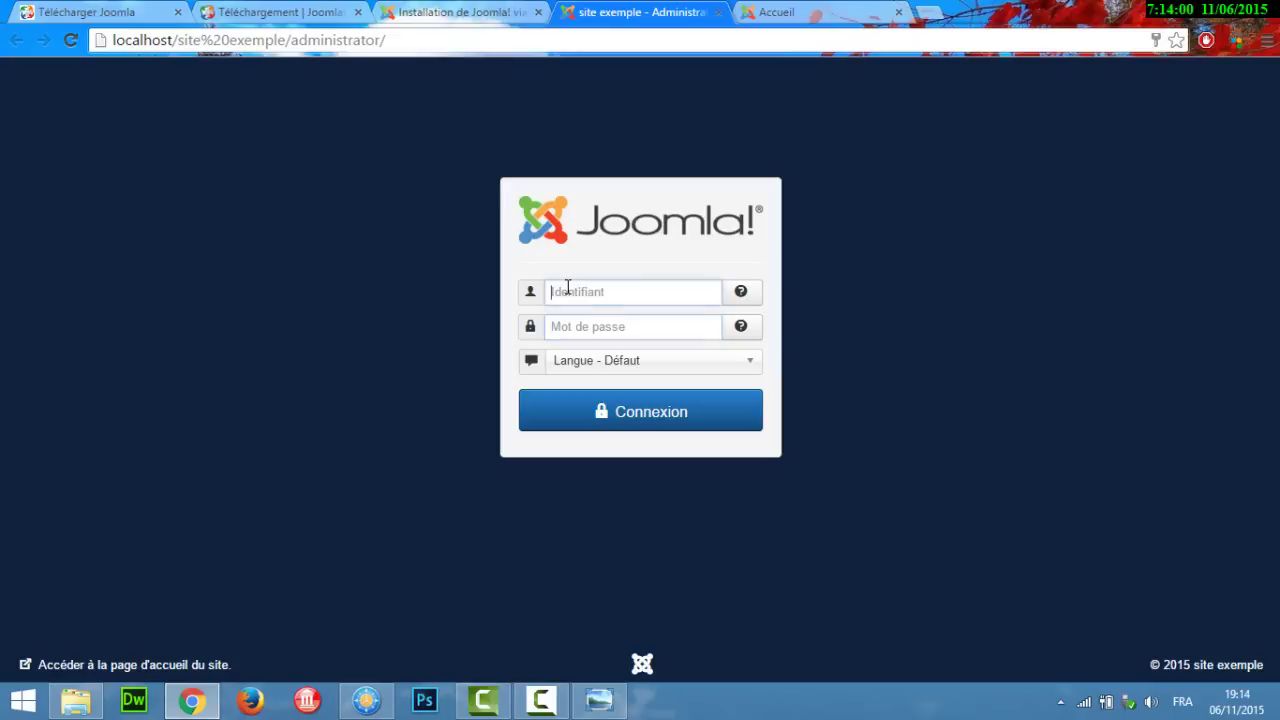
click(567, 288)
text(a)
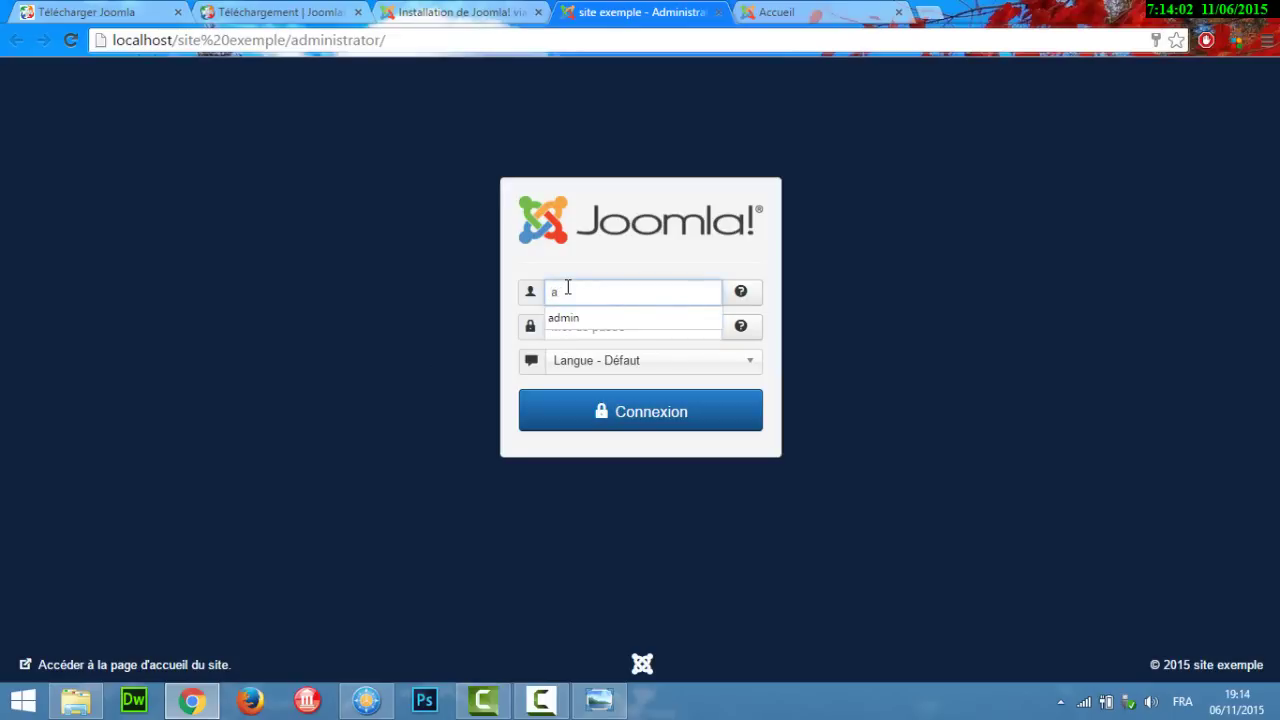
text(dmin)
click(584, 333)
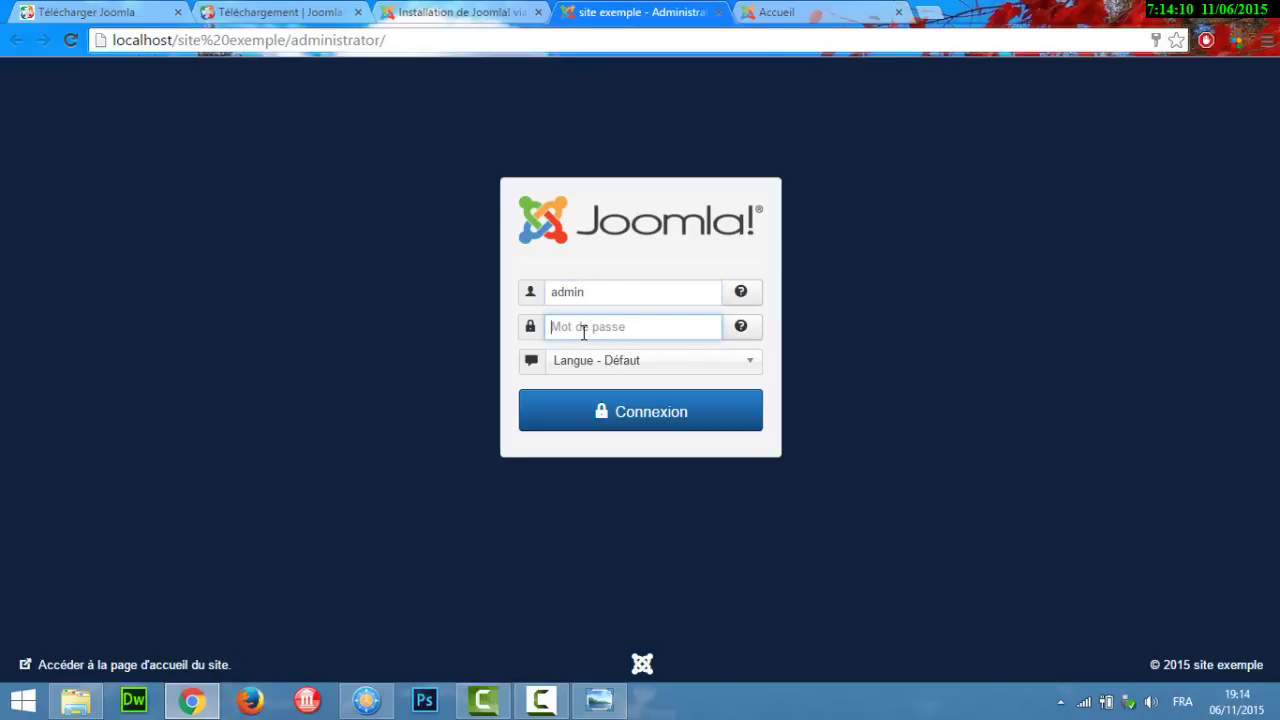
text(••••••••••)
click(640, 419)
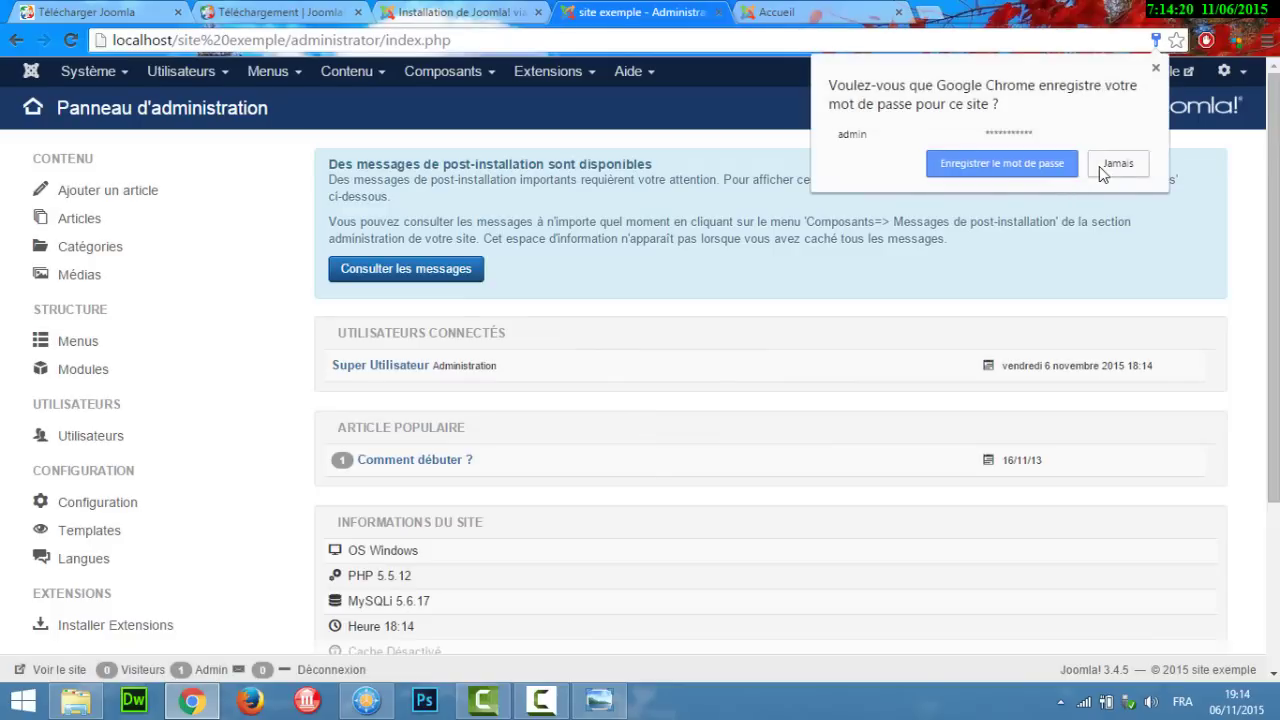
click(1101, 166)
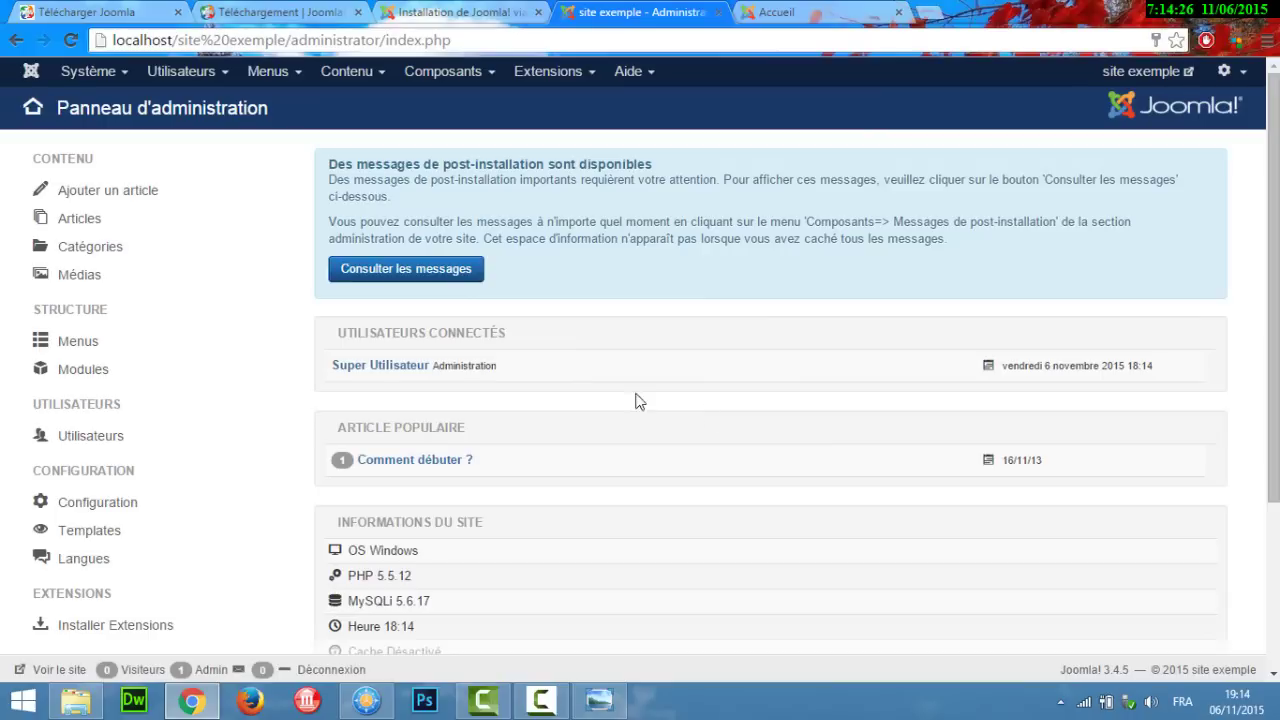
click(816, 10)
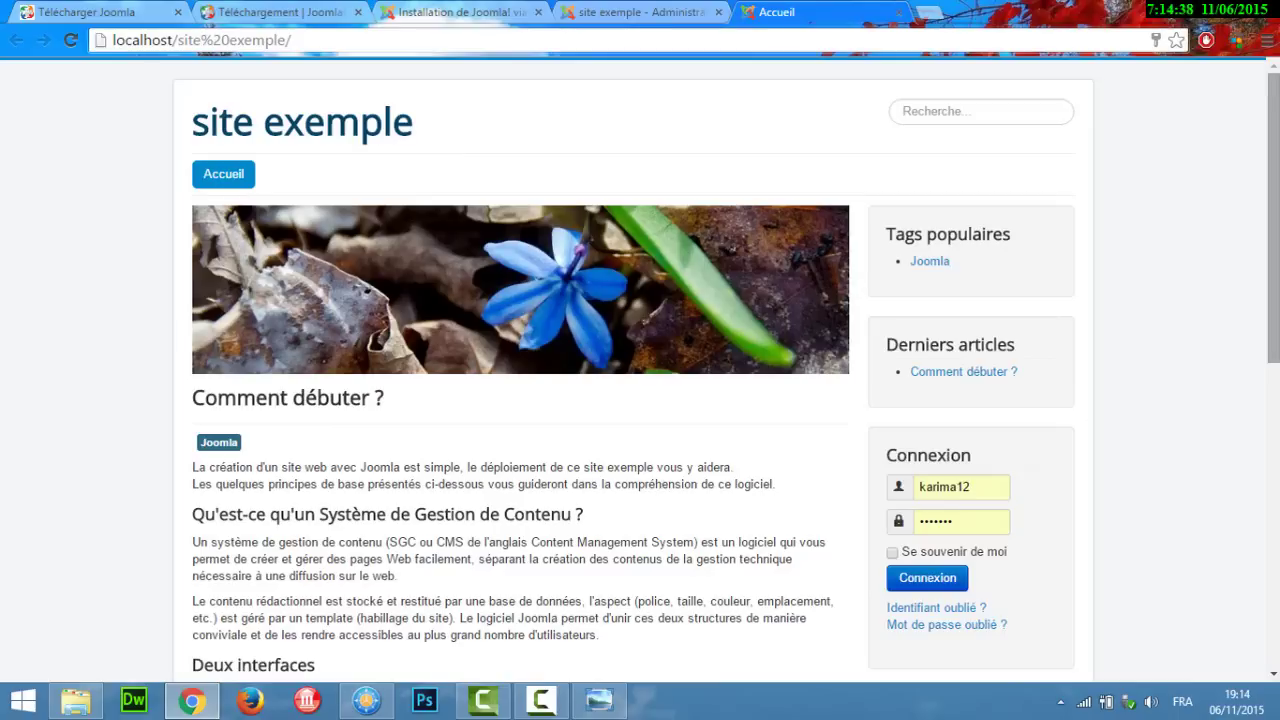
scroll(640, 380, down, 2)
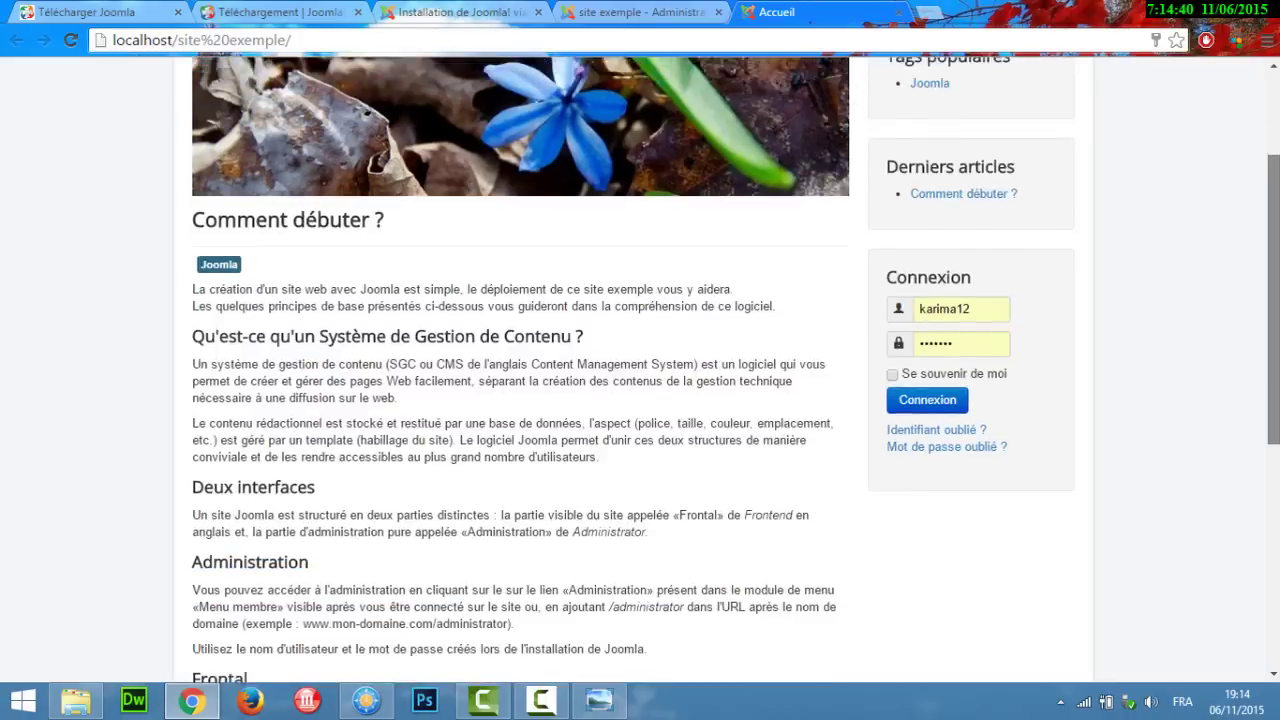
scroll(640, 380, up, 2)
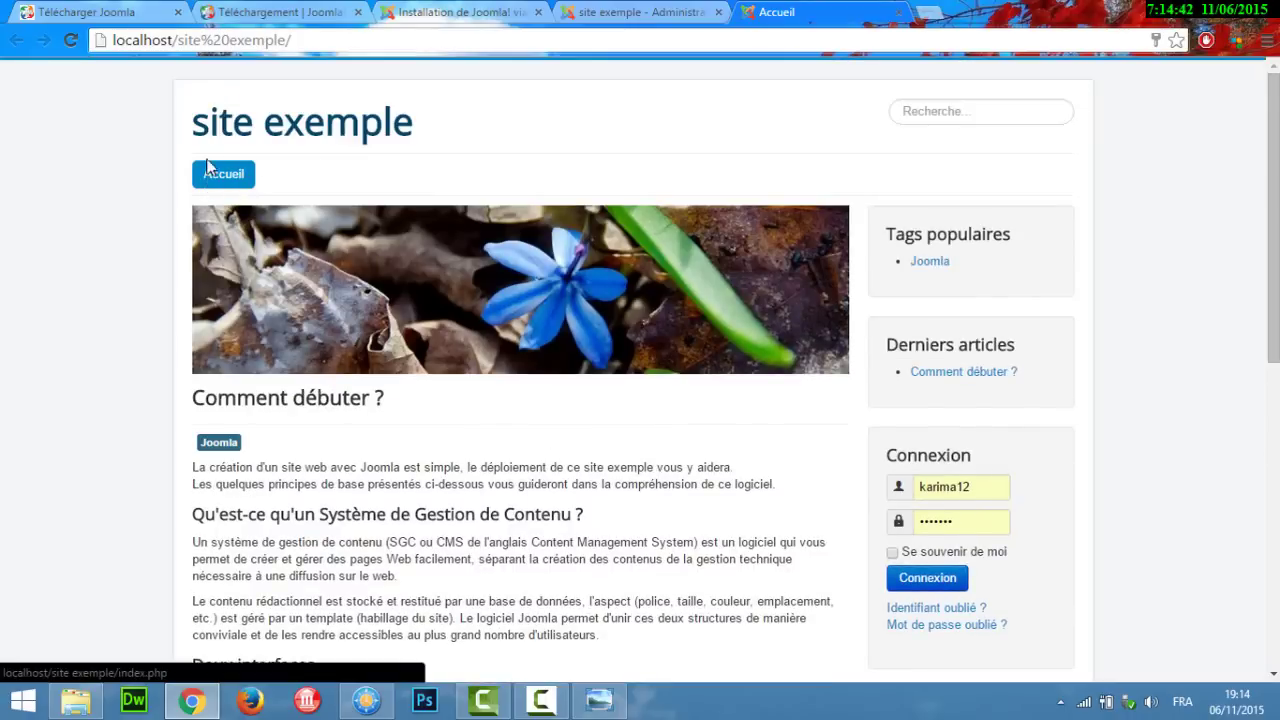
scroll(640, 380, down, 5)
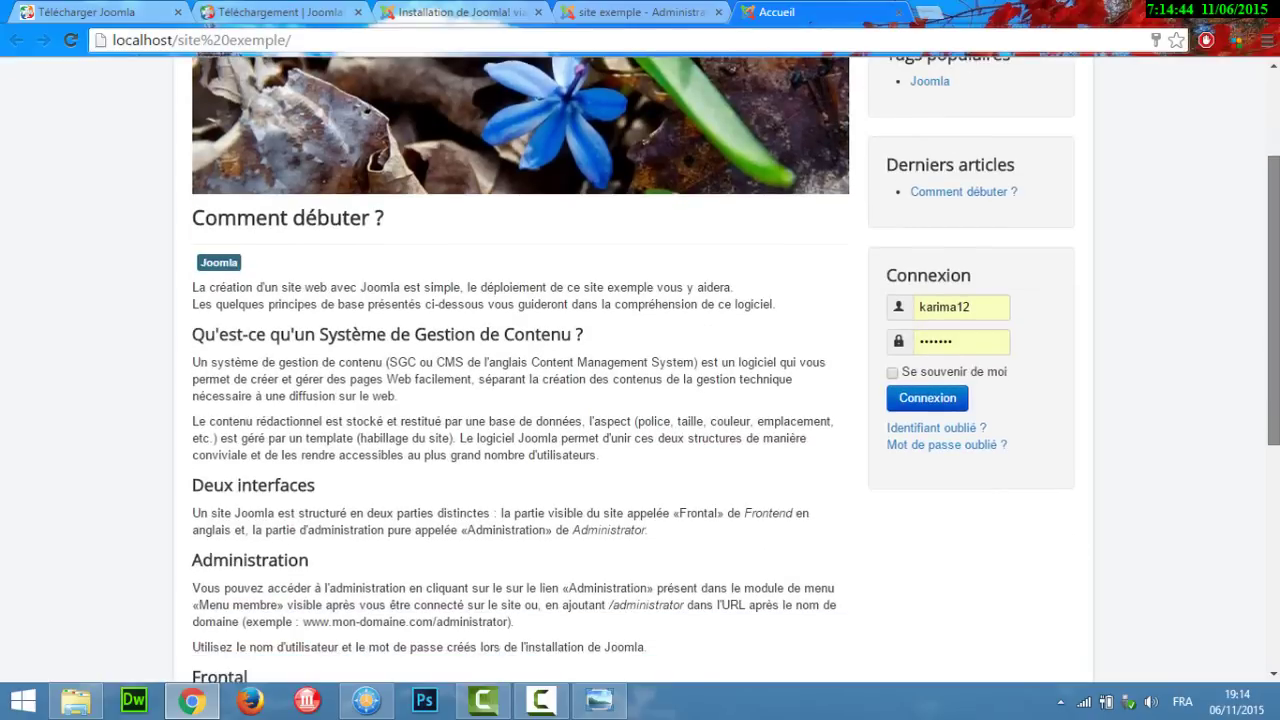
scroll(677, 222, up, 5)
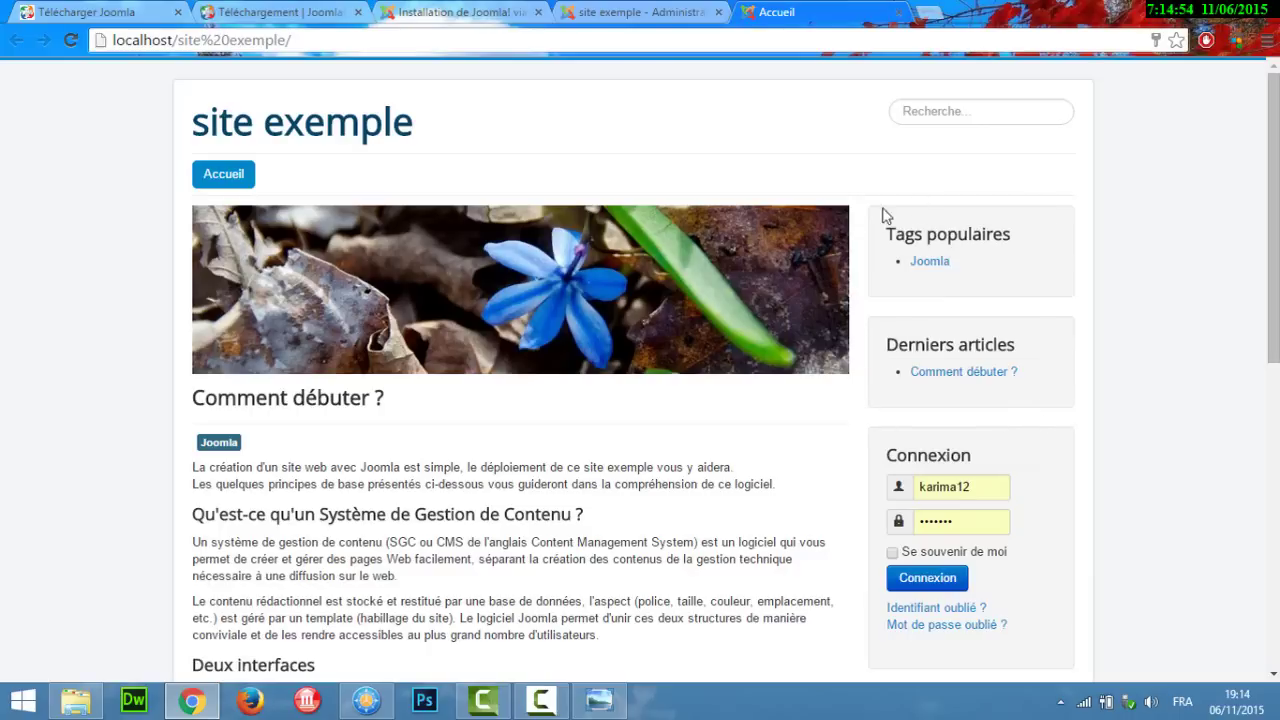
click(975, 107)
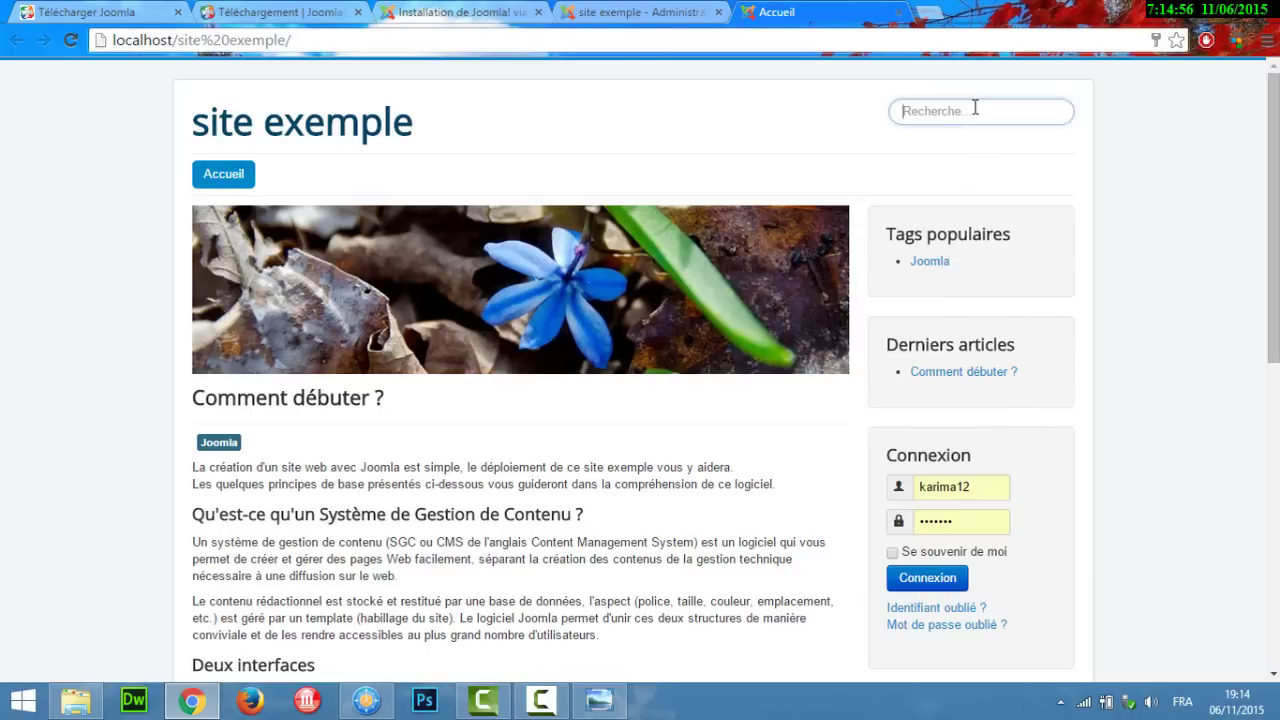
drag(1273, 180, 1273, 485)
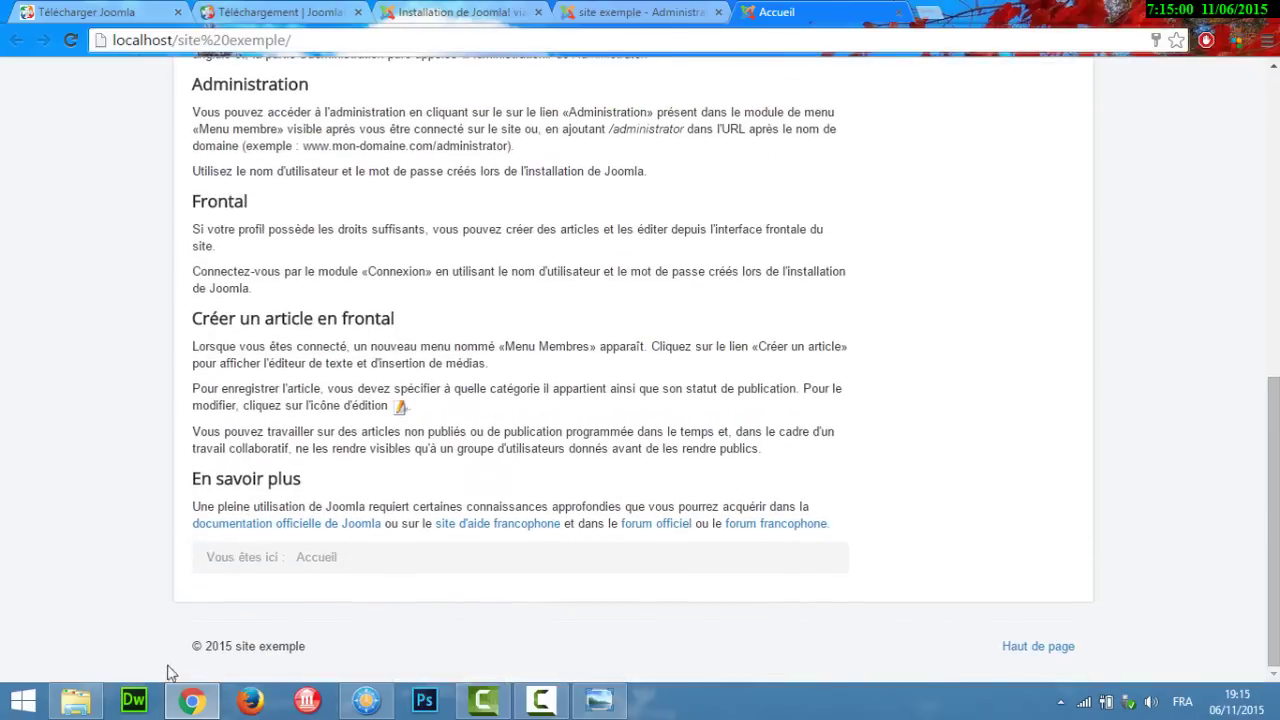
scroll(640, 360, up, 6)
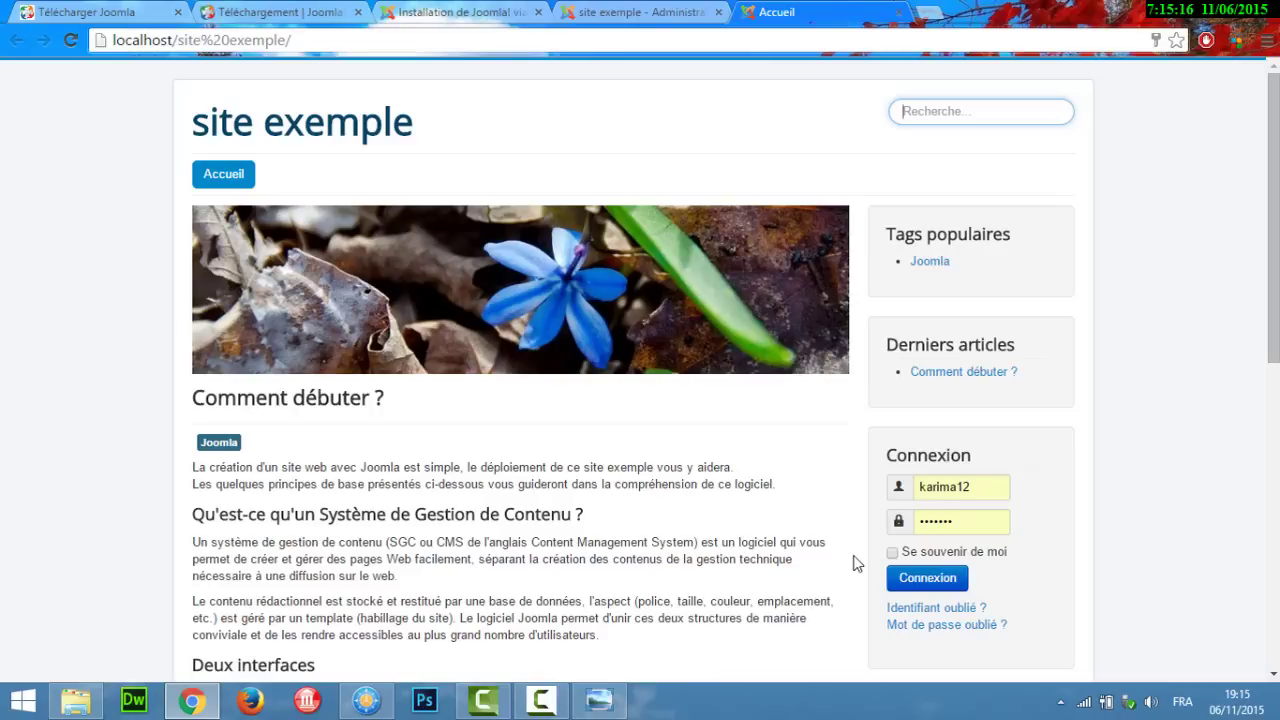
click(659, 10)
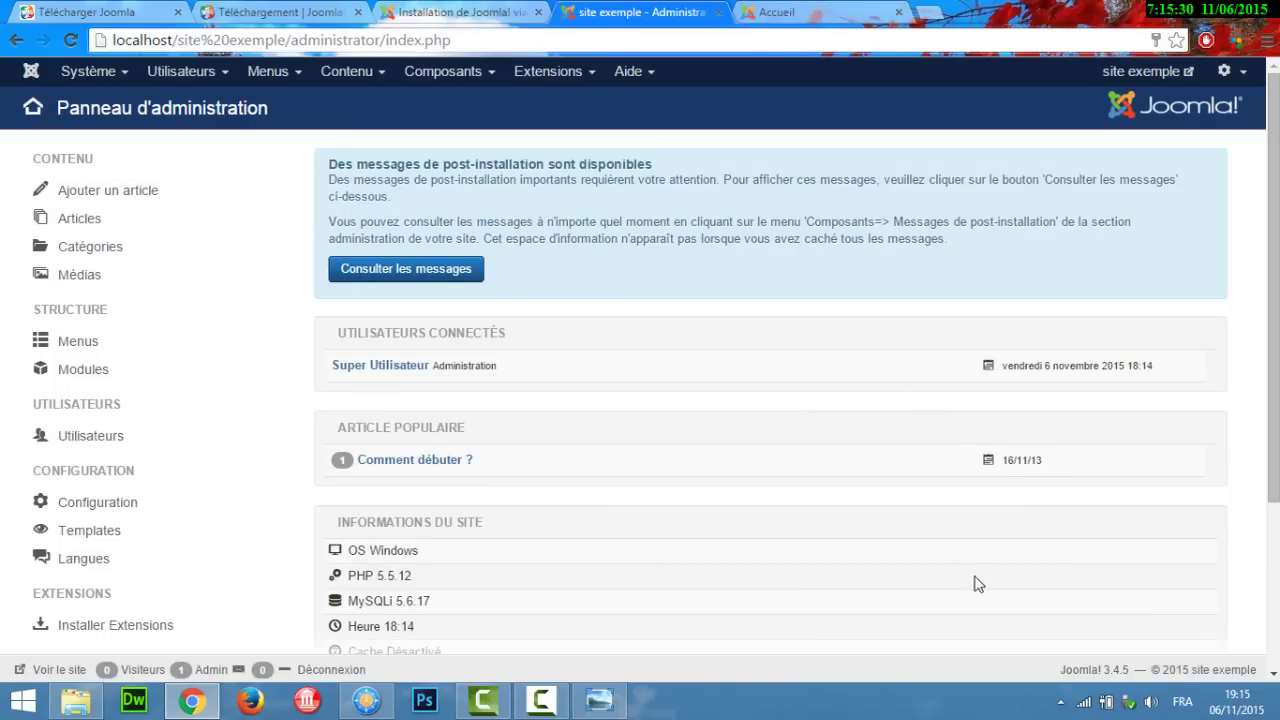
Step: From WampServer's Localhost page, open the site exemple project link in a new tab
click(1062, 704)
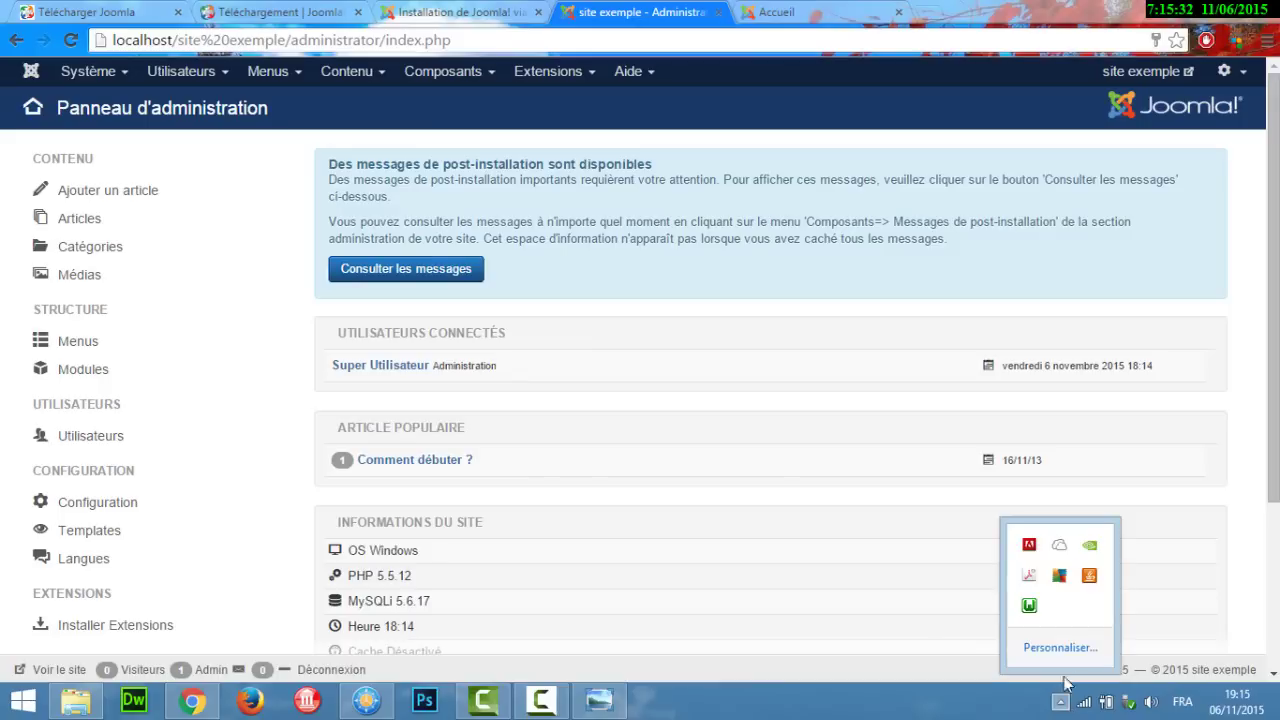
click(1030, 606)
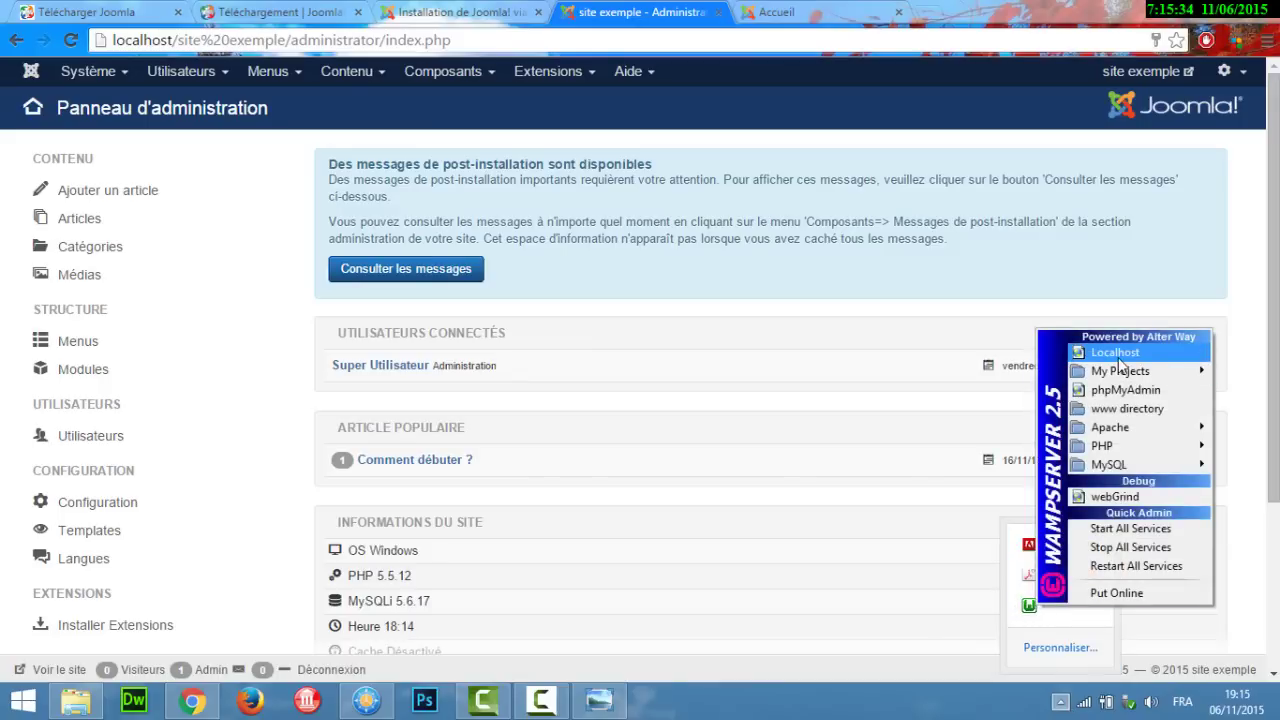
click(1118, 354)
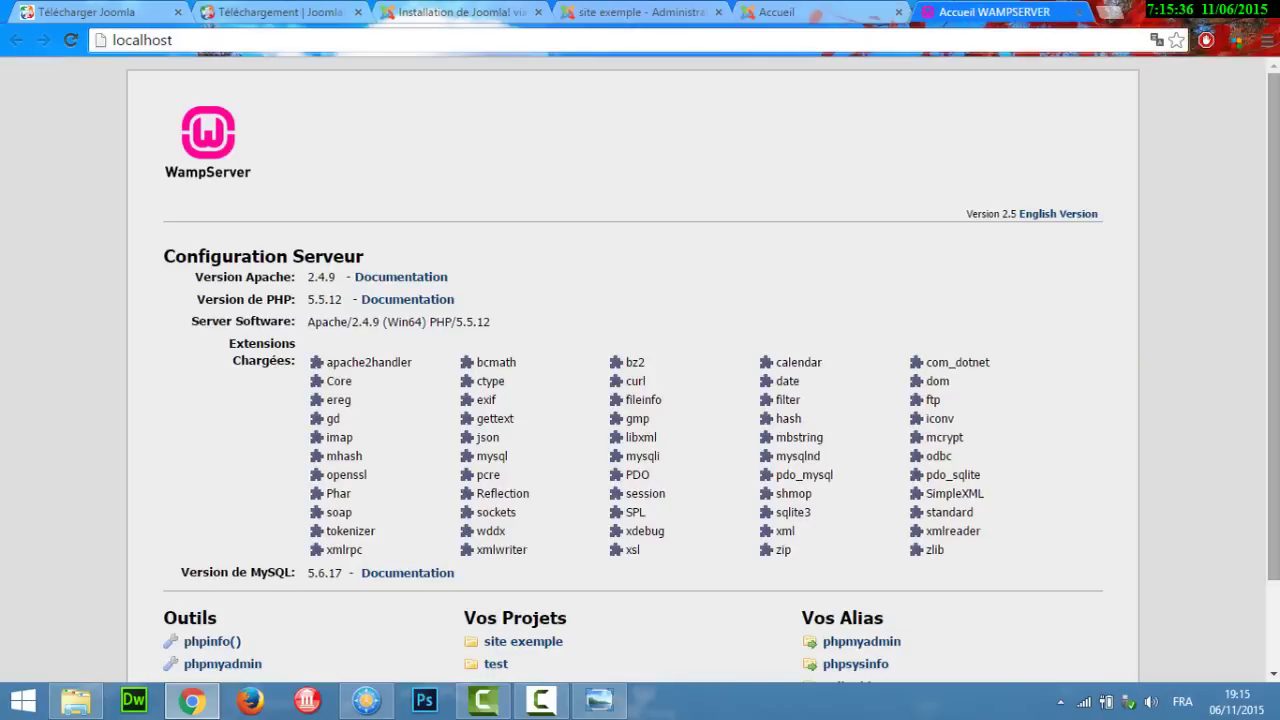
scroll(1120, 364, down, 1)
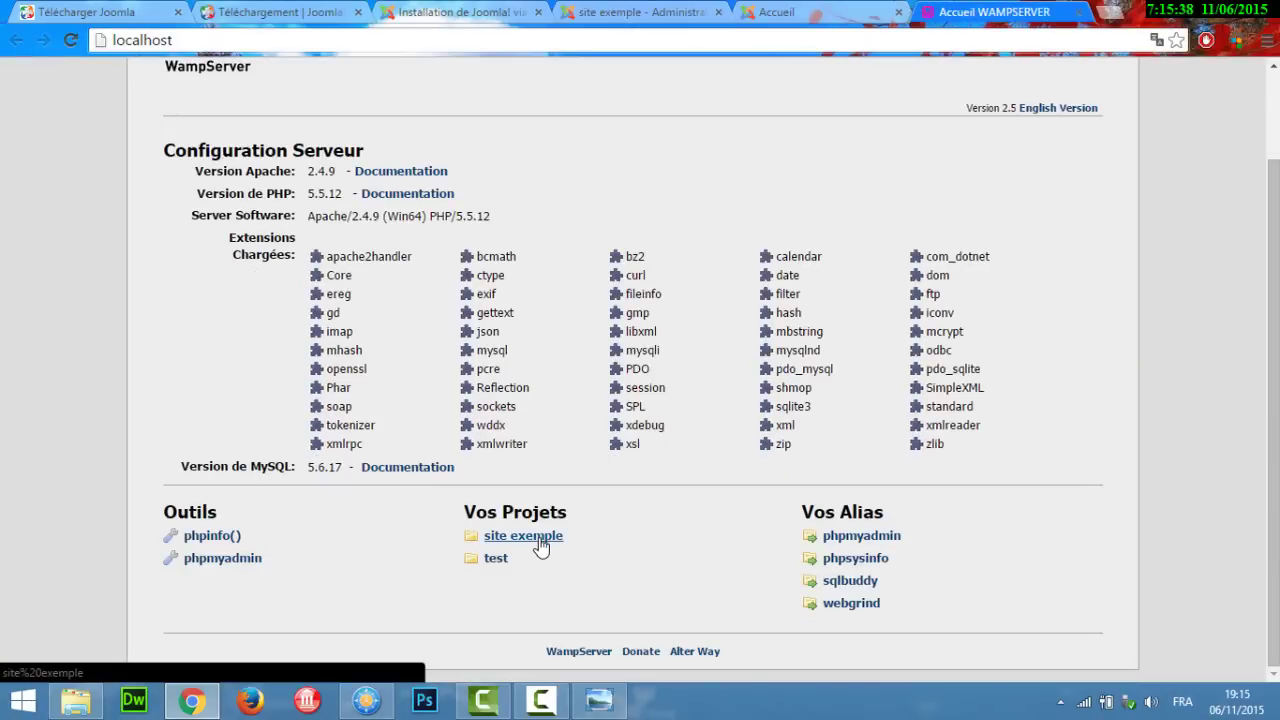
click(540, 543)
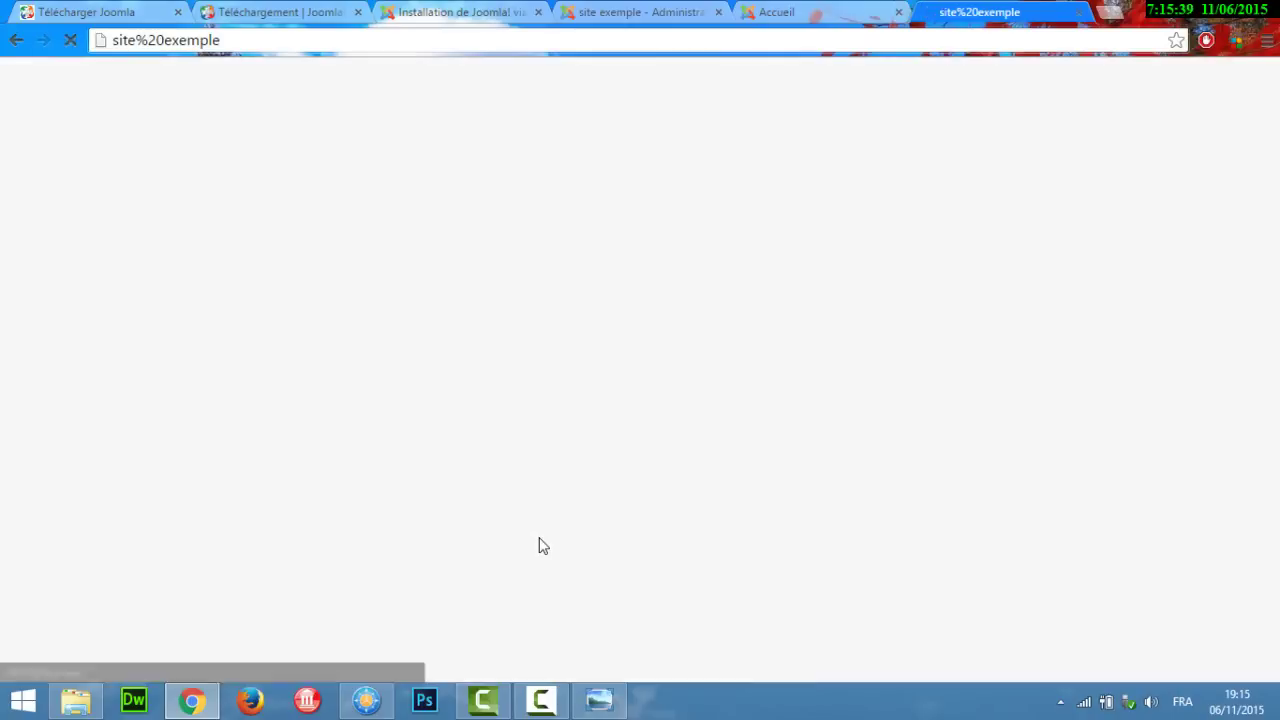
Step: Correct the broken address to localhost/site%20exemple and load it
click(113, 44)
click(113, 46)
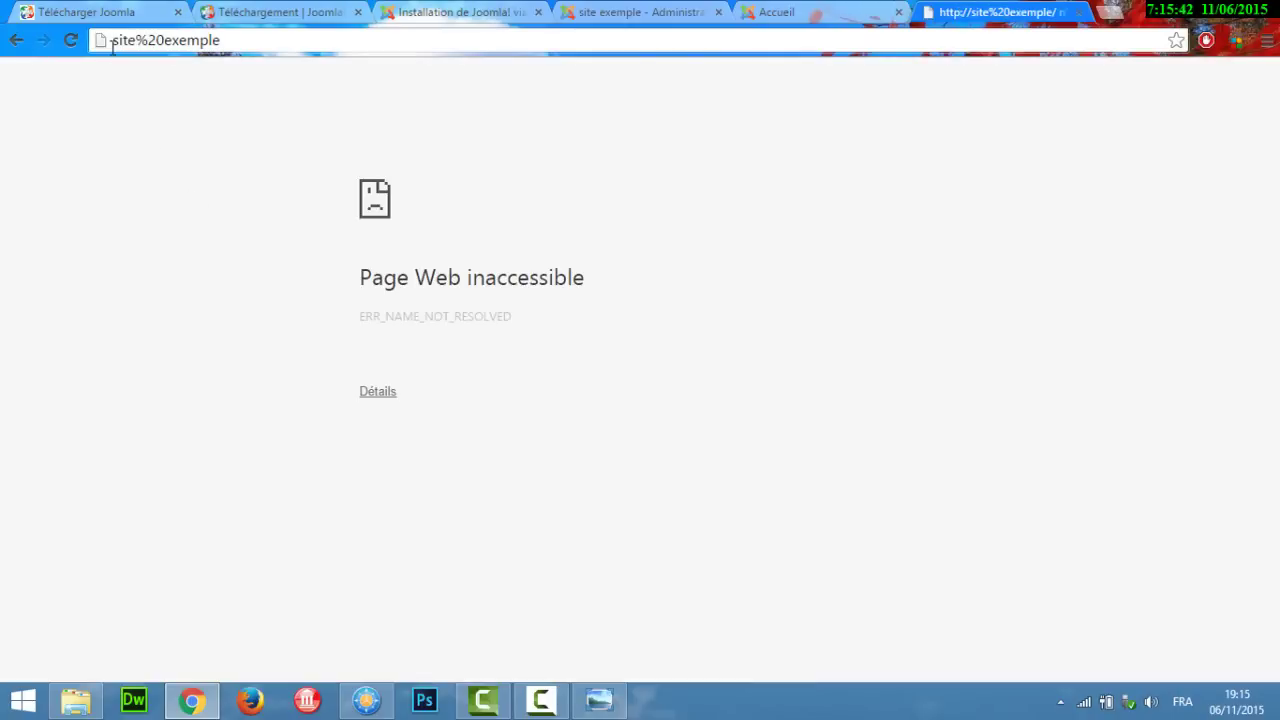
text(loca)
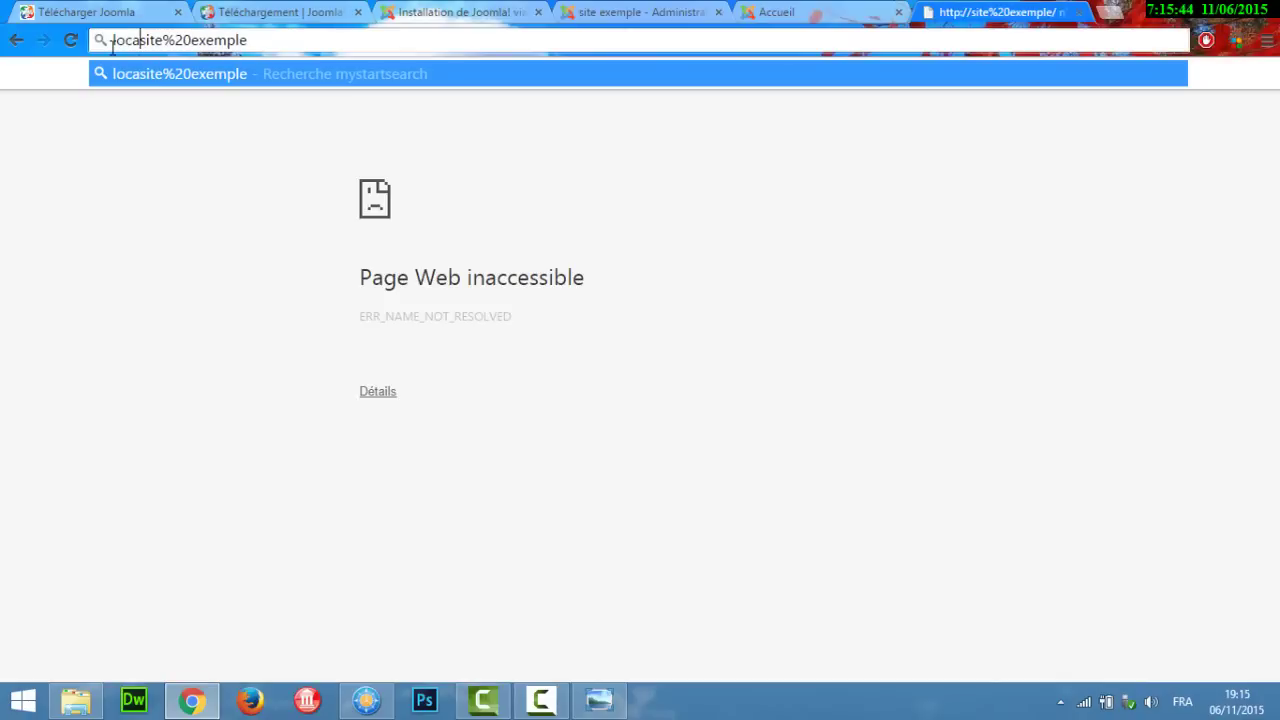
text(lh)
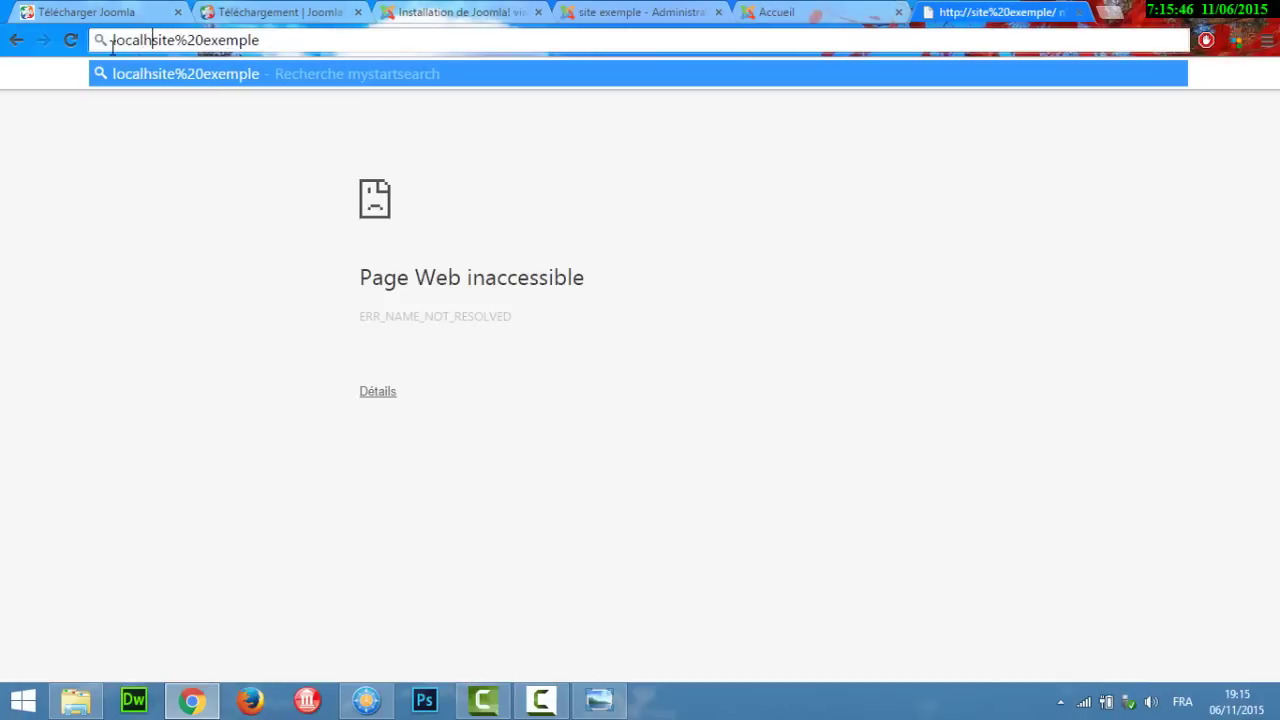
text(ost/)
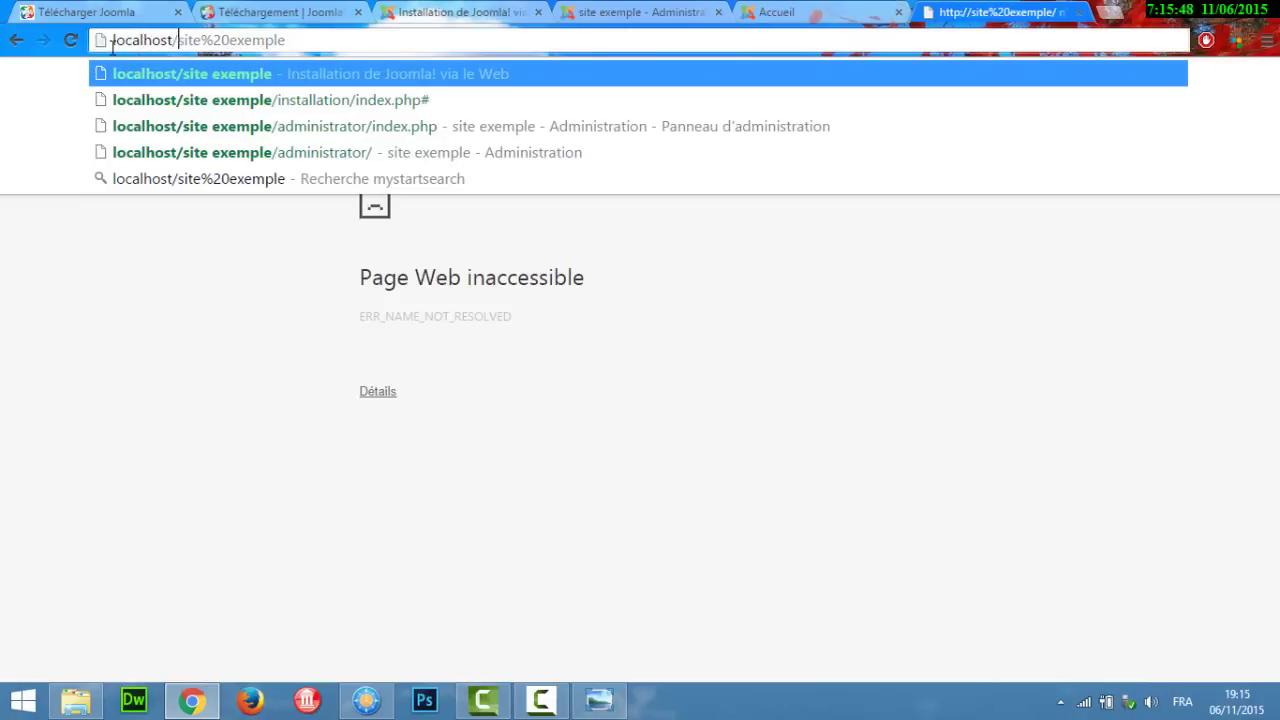
key(Return)
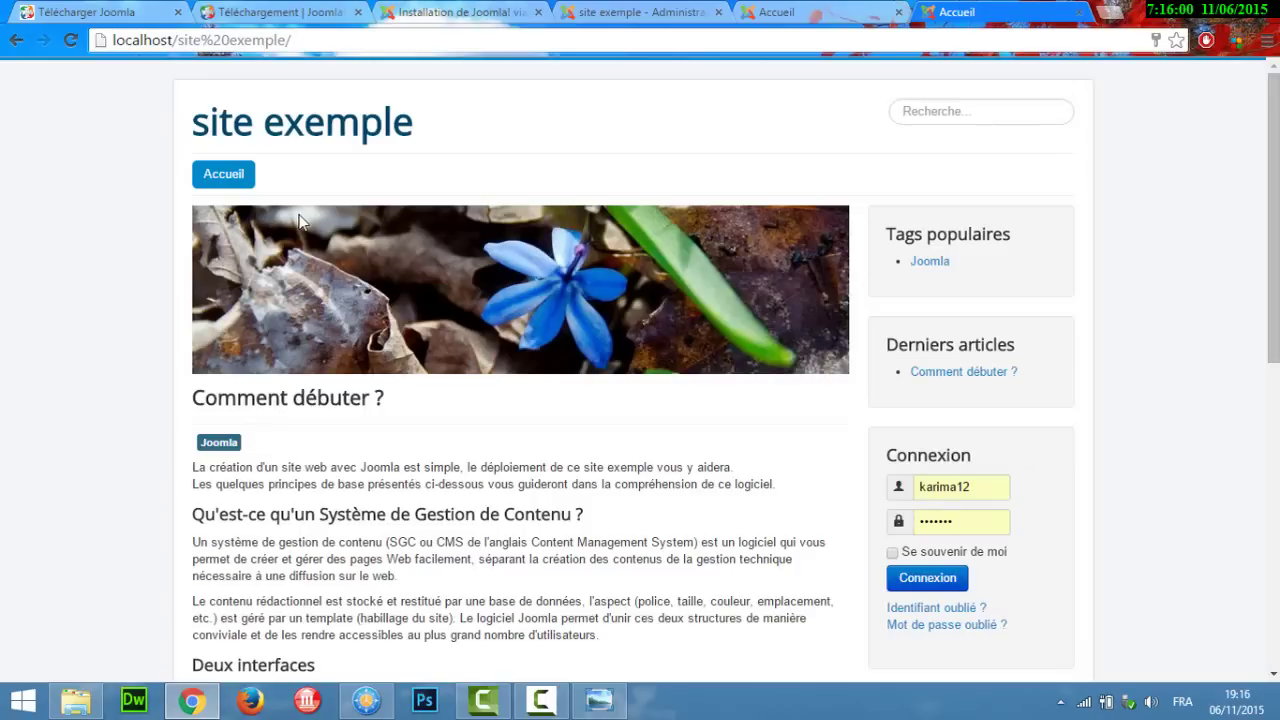
Step: Load localhost/site%20exemple/administrator to reach the Joomla administration control panel
click(302, 38)
click(302, 38)
text(admin)
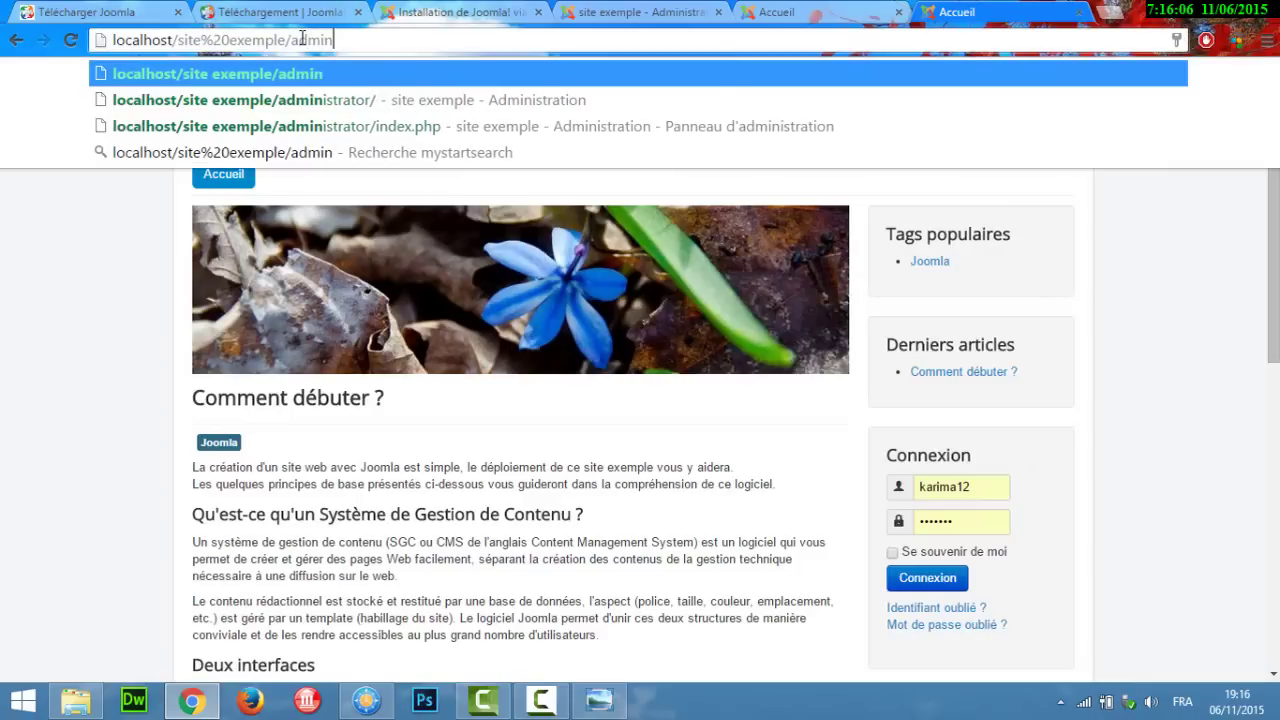
text(istrator)
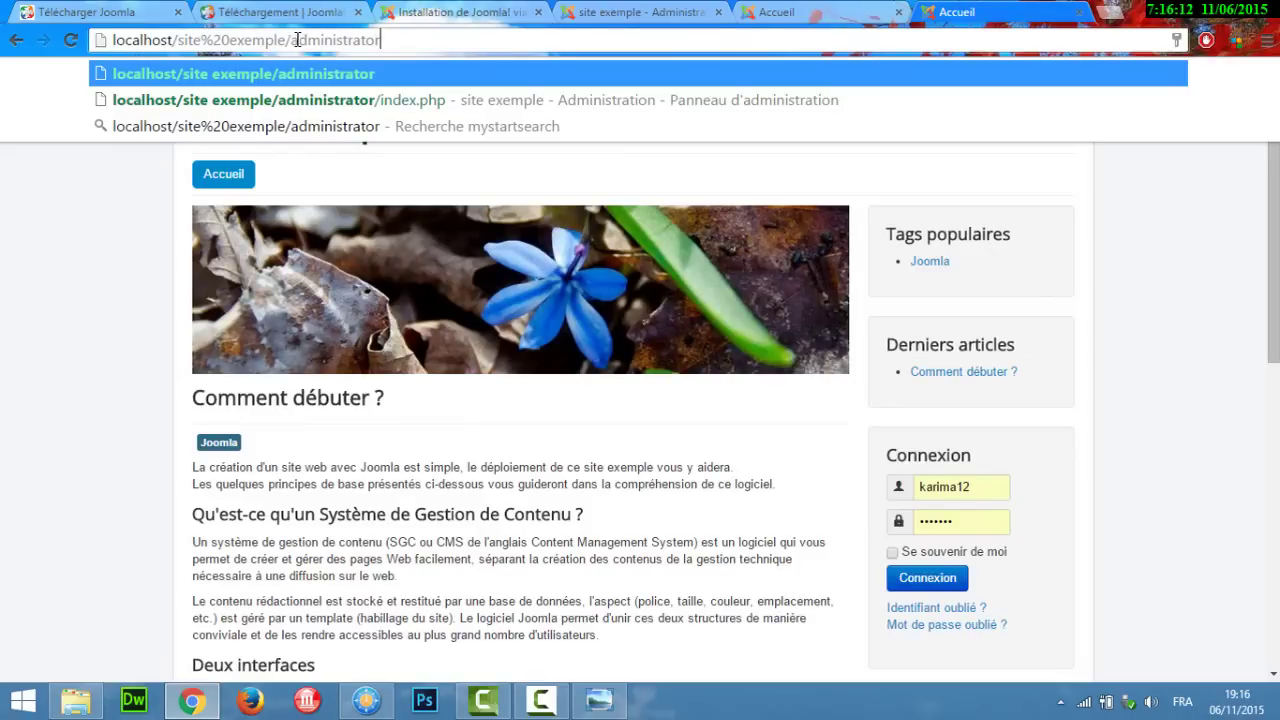
key(Return)
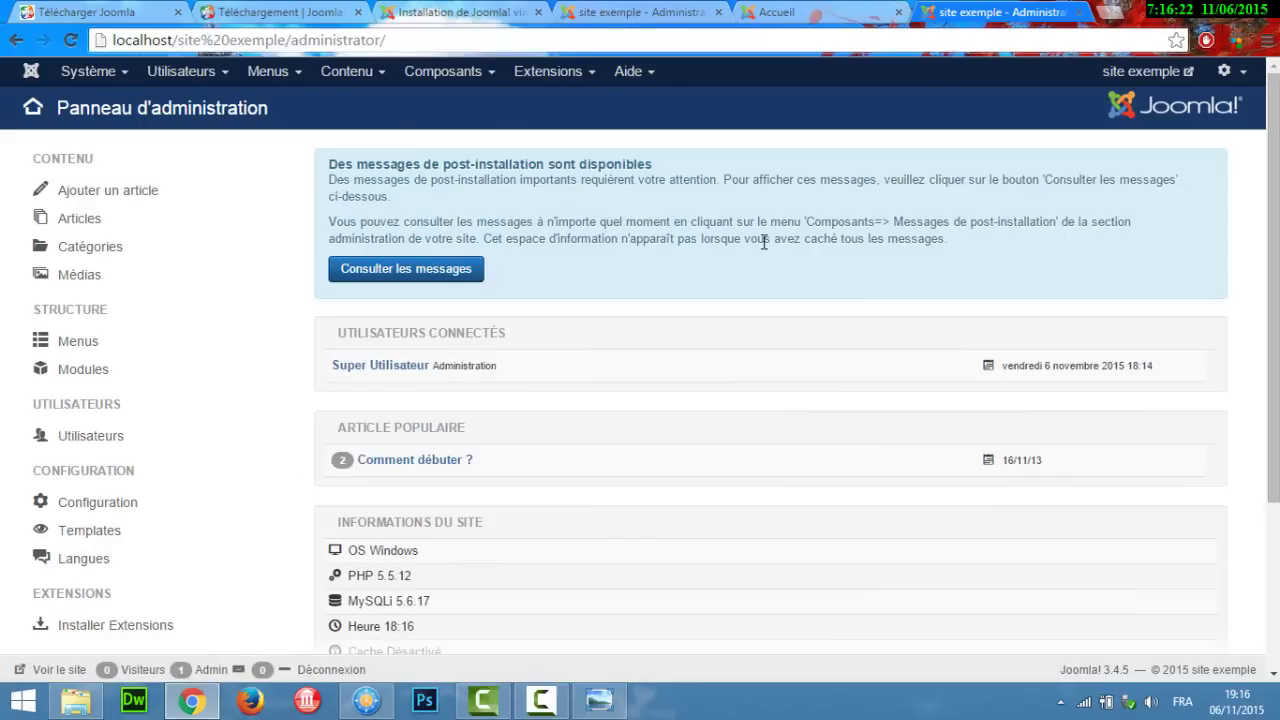
click(1230, 74)
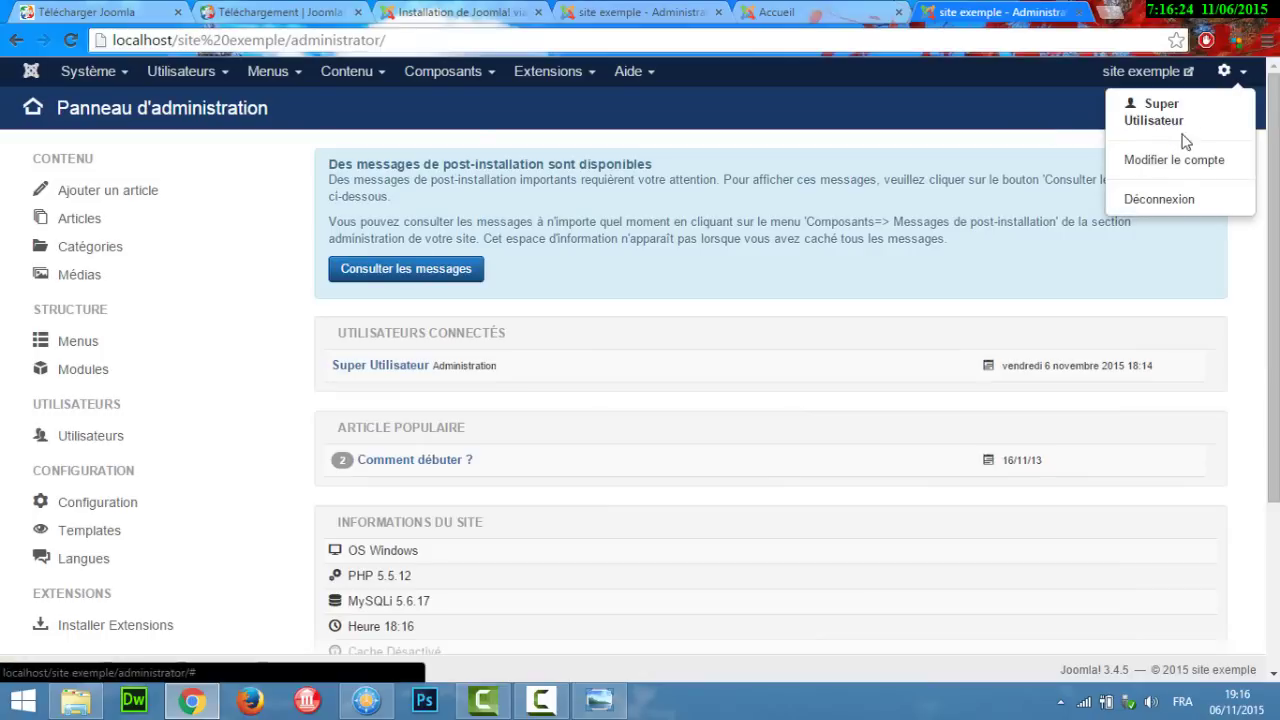
Step: Log out of the administration panel and replace the prefilled username with 'admin'
click(1160, 199)
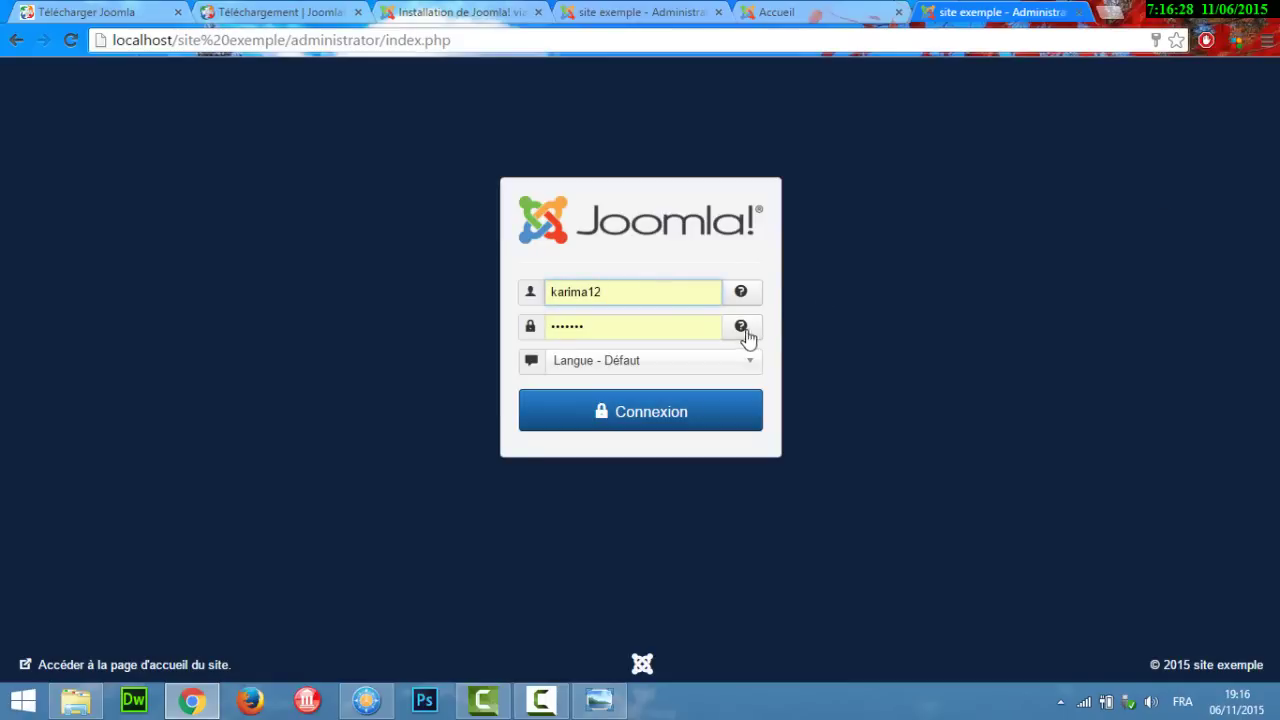
drag(629, 291, 514, 287)
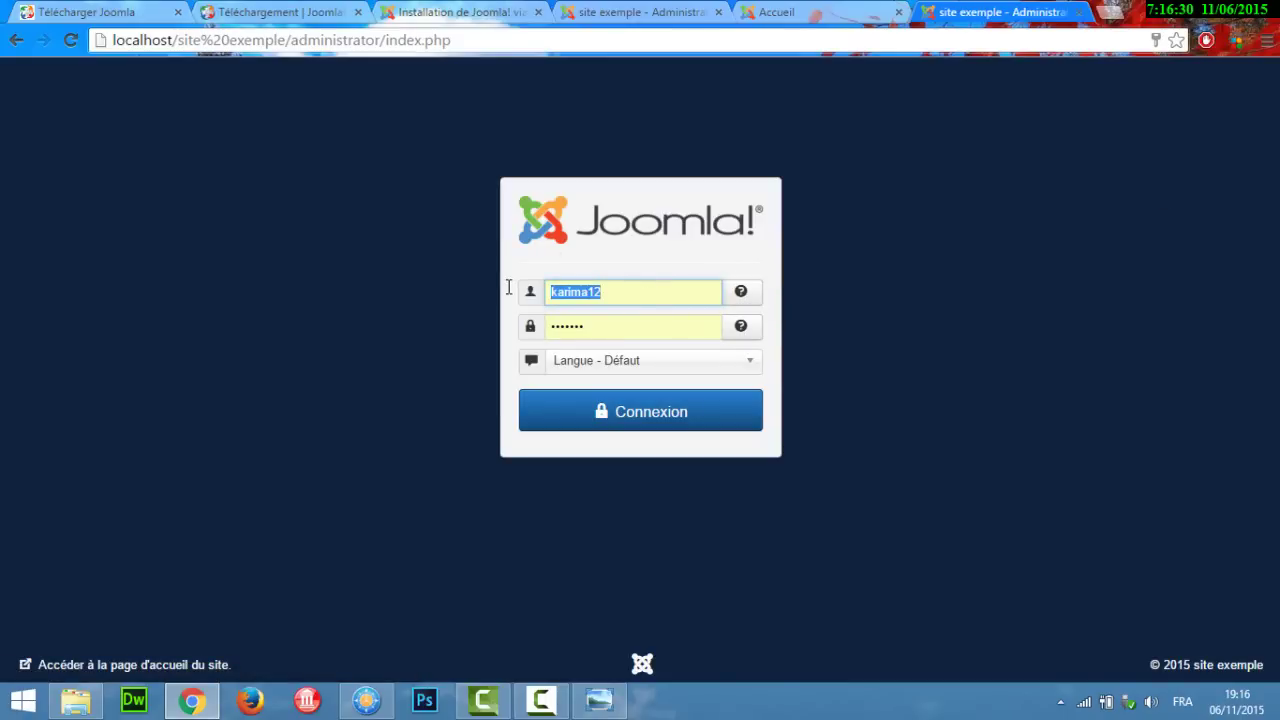
key(BackSpace)
text(min)
key(Tab)
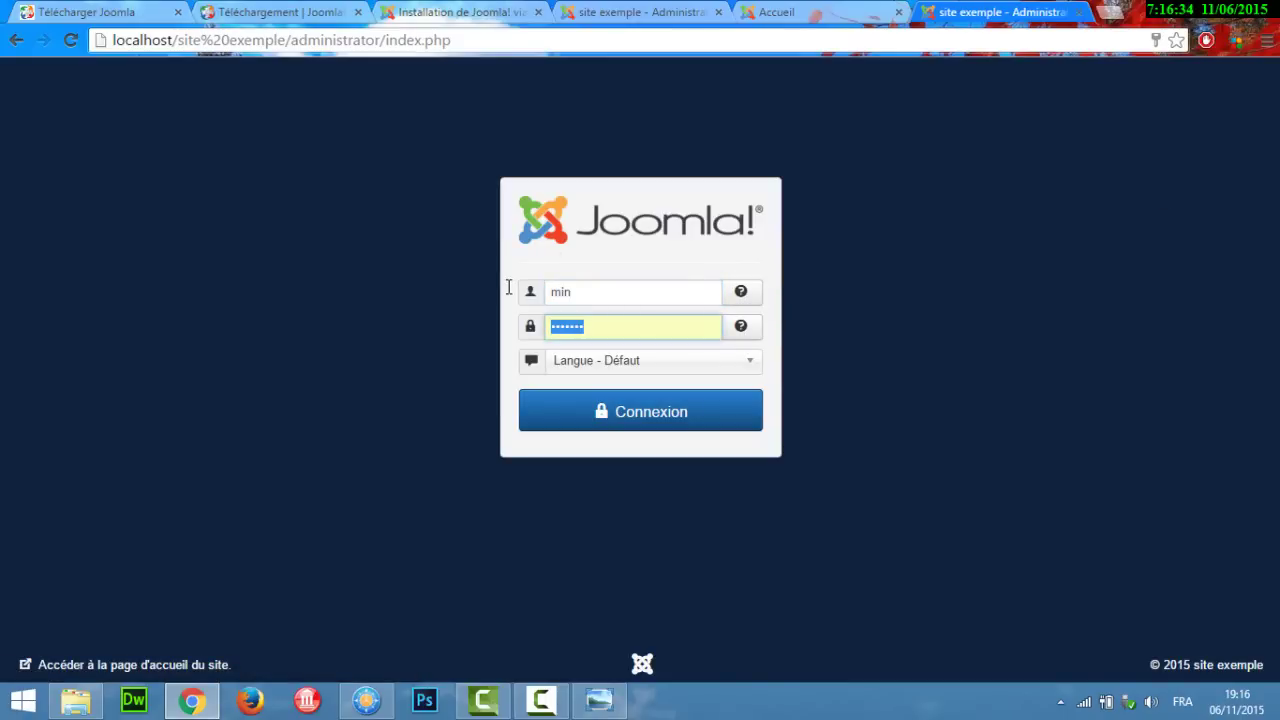
key(shift+Tab)
text(admi)
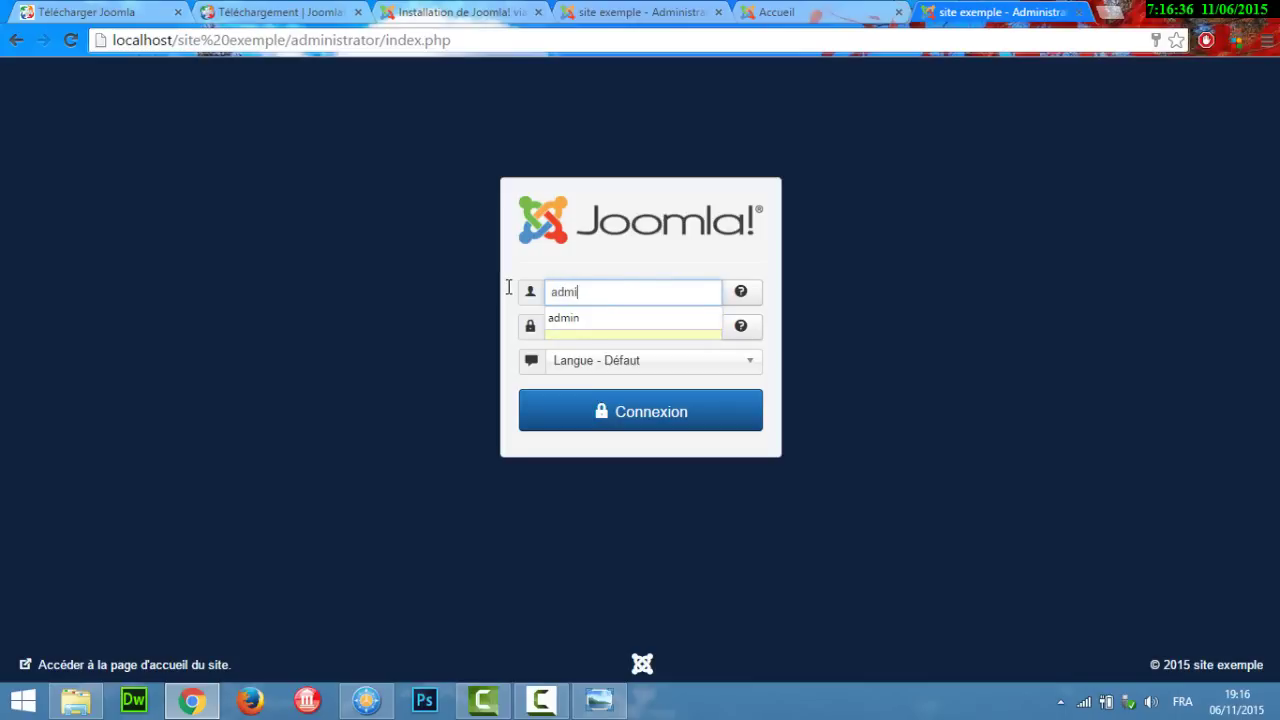
text(n)
Step: Enter the administrator account password and submit the login form
key(Tab)
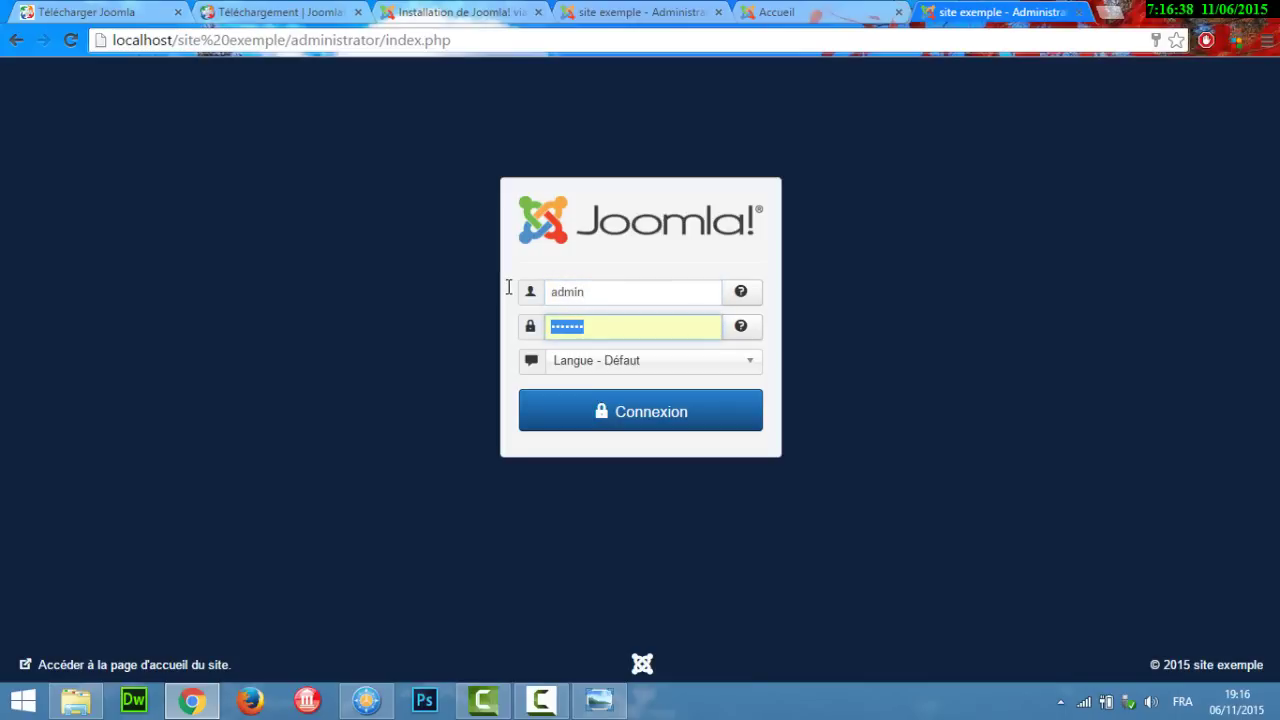
text(******)
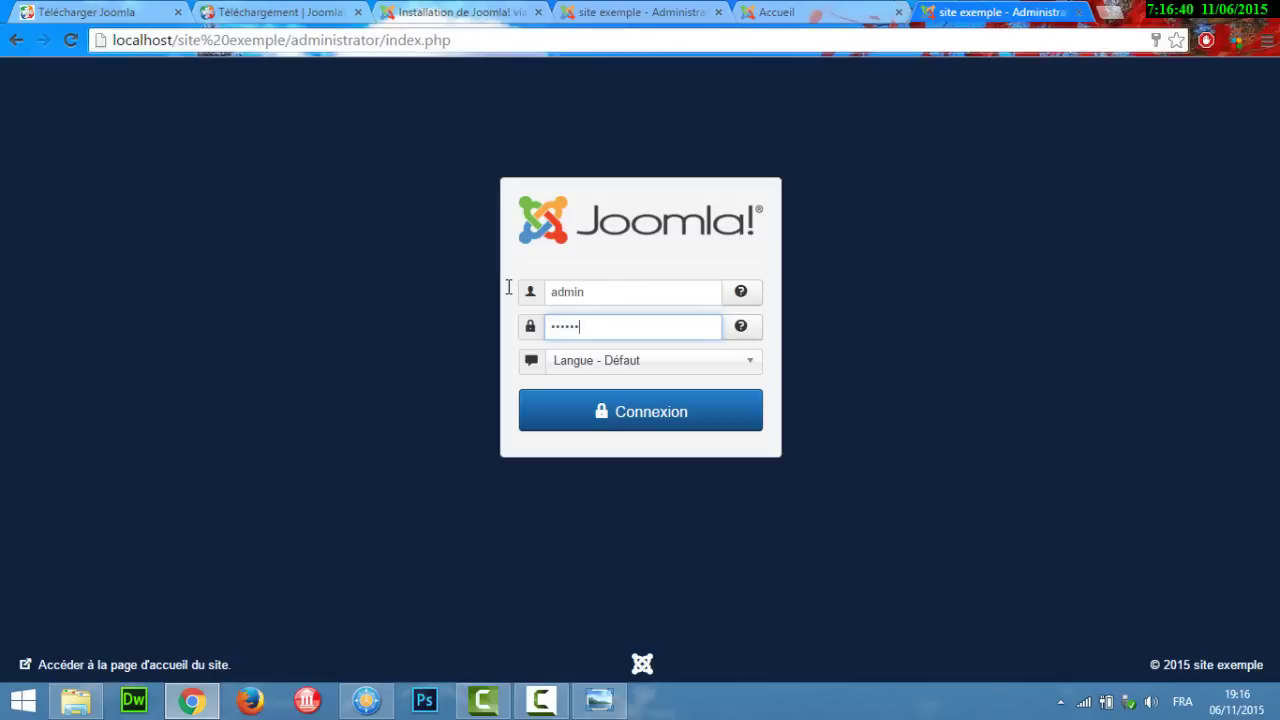
text(*****)
key(Return)
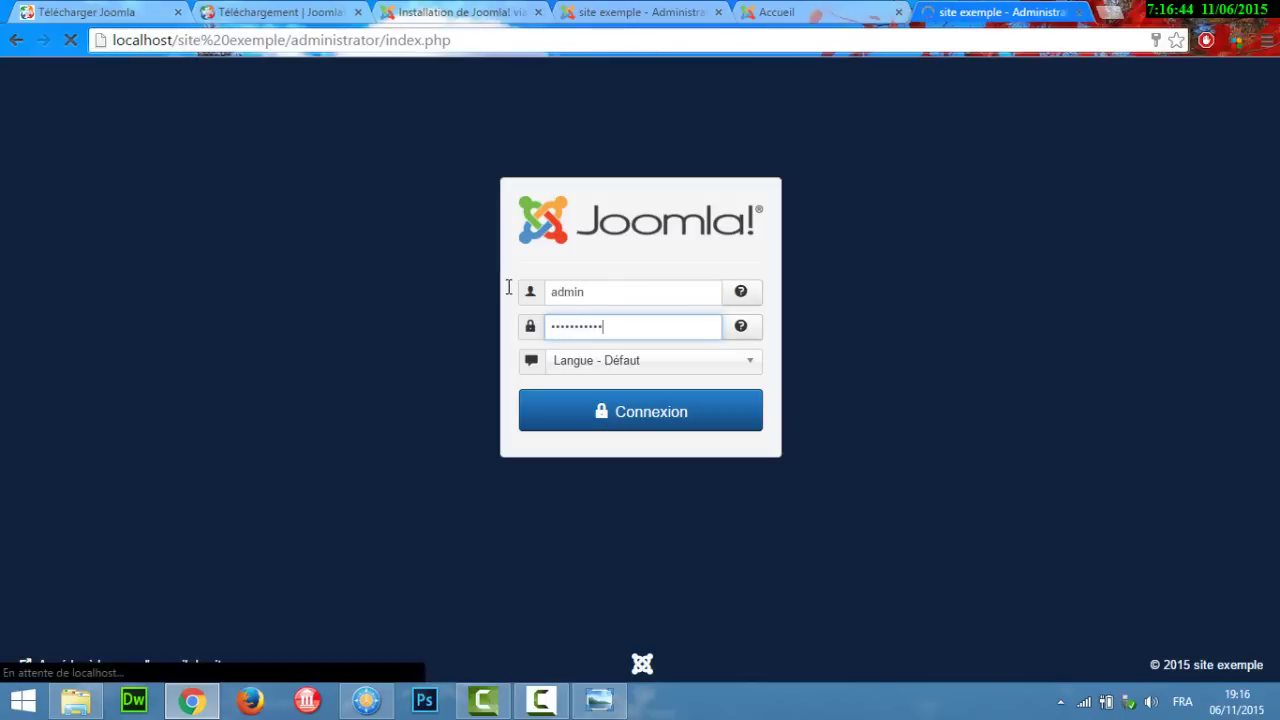